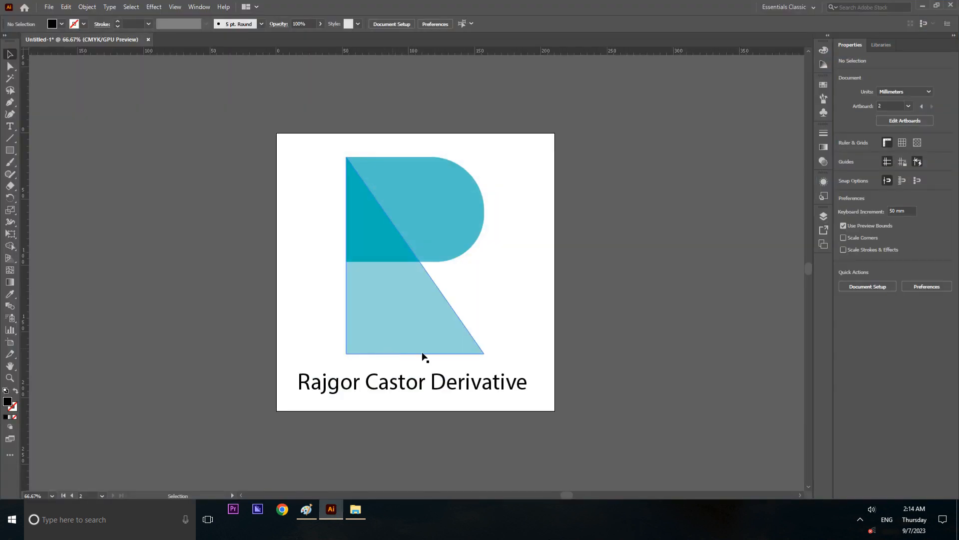
Step: Add a new 210 × 210 mm artboard beside the R logo artboard
scroll(185, 335, down, 2)
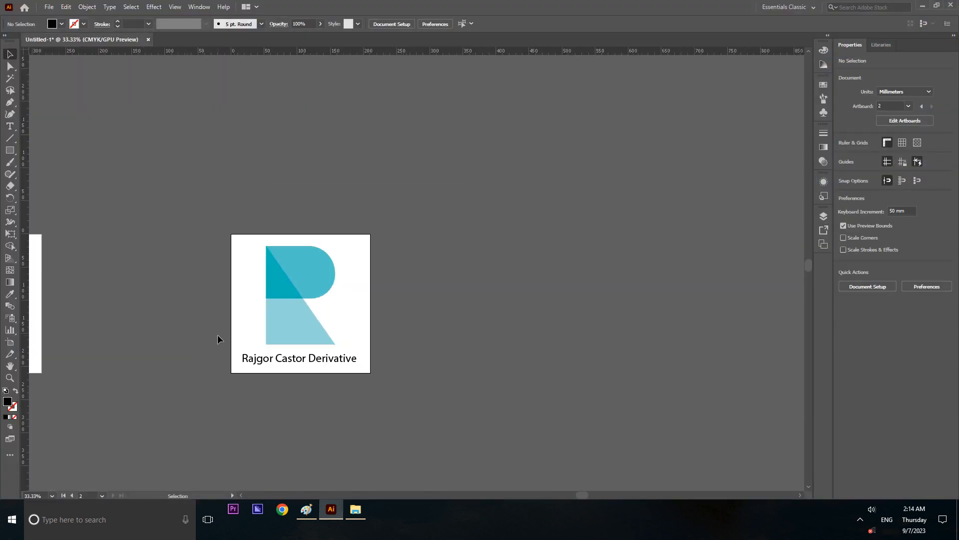
click(14, 343)
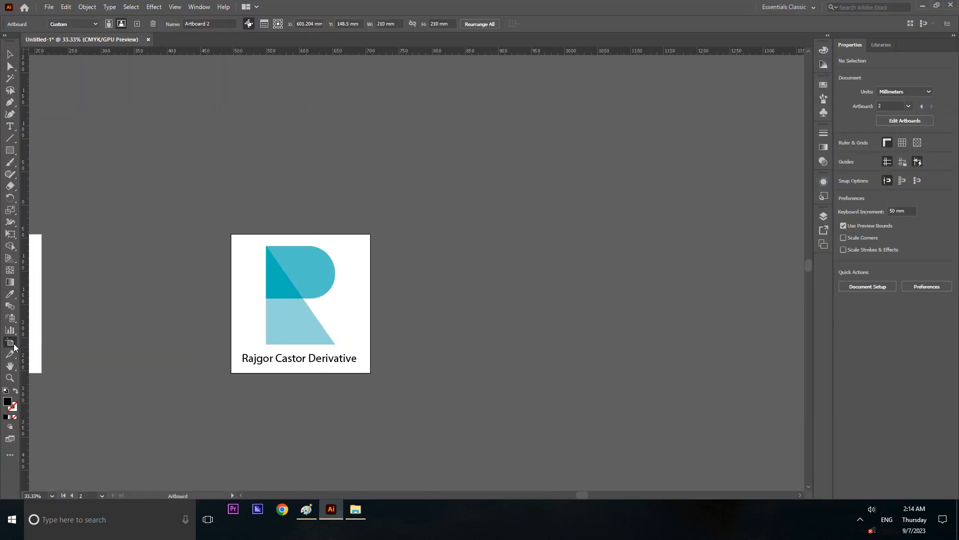
click(138, 24)
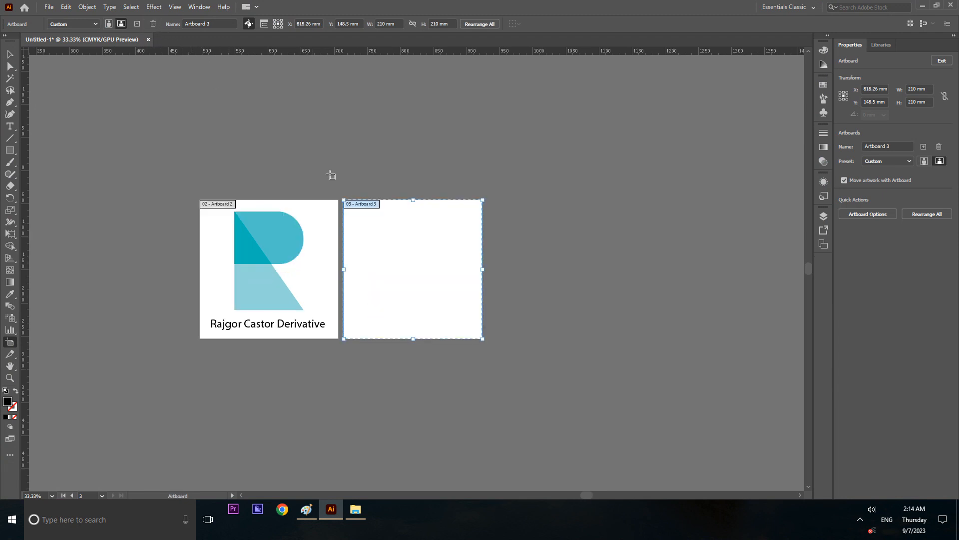
click(11, 54)
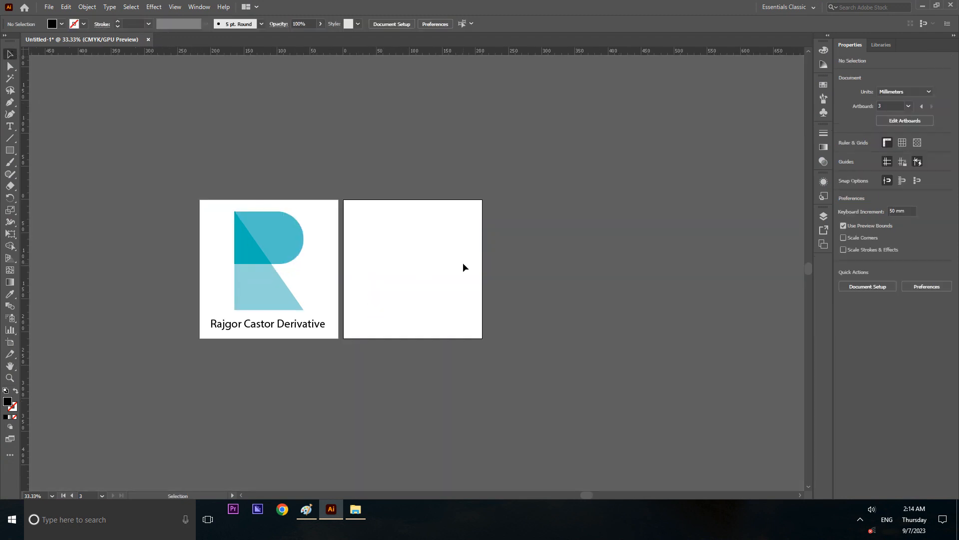
key(ctrl+0)
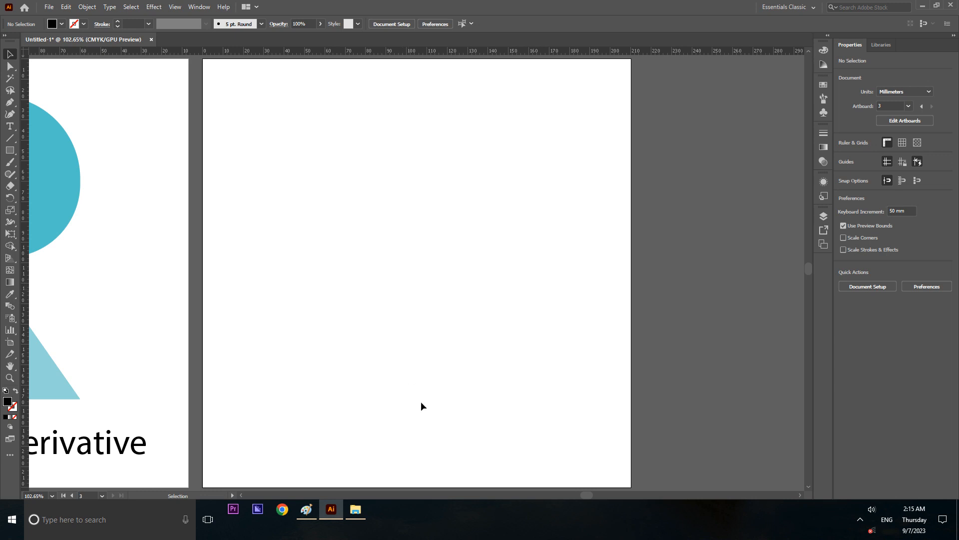
Step: Add the letter W as Myriad Pro text on the new artboard and enlarge it to about 3.62 in
click(10, 126)
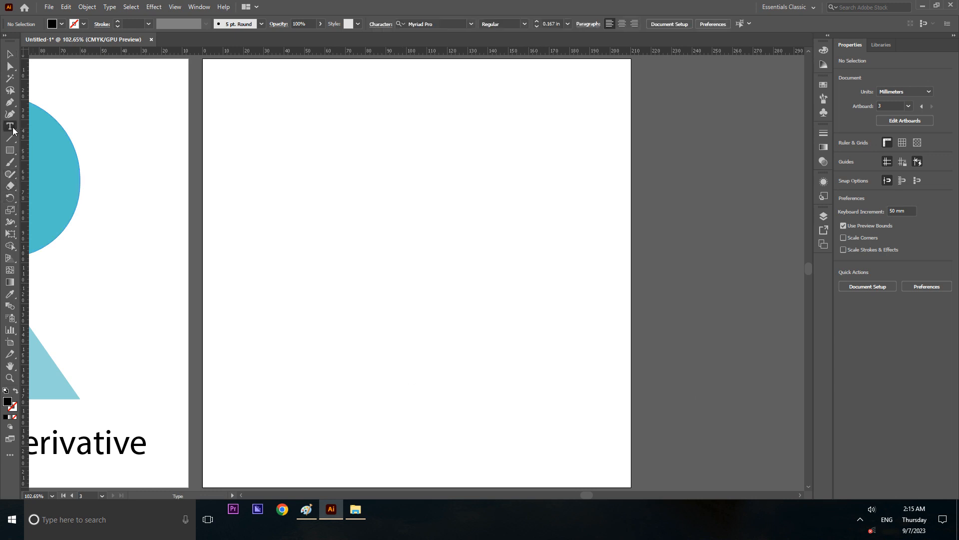
click(379, 226)
text(W)
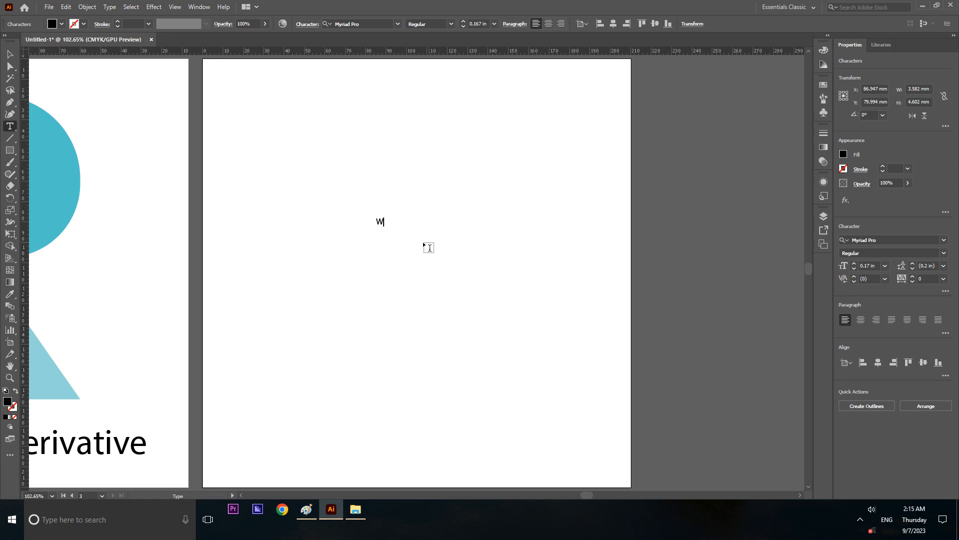
click(10, 54)
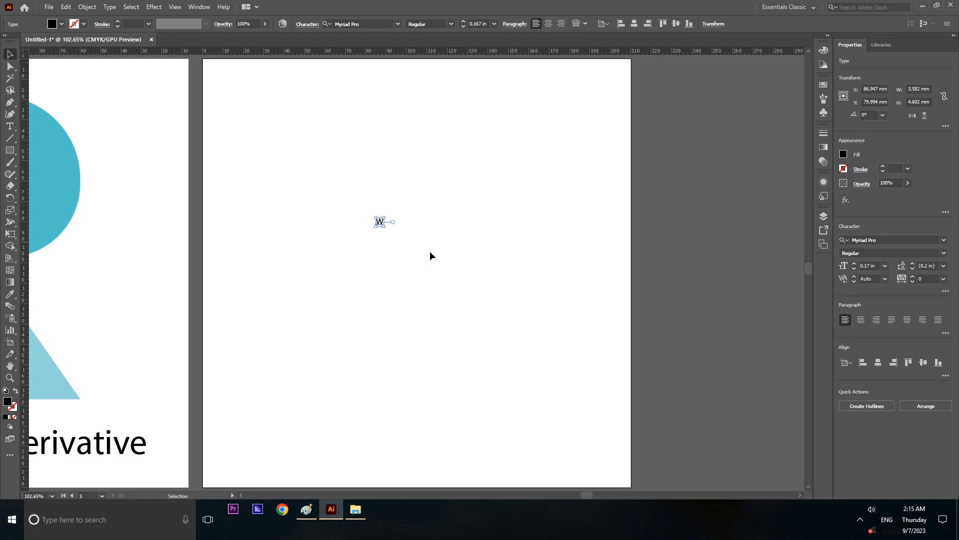
drag(385, 227, 511, 325)
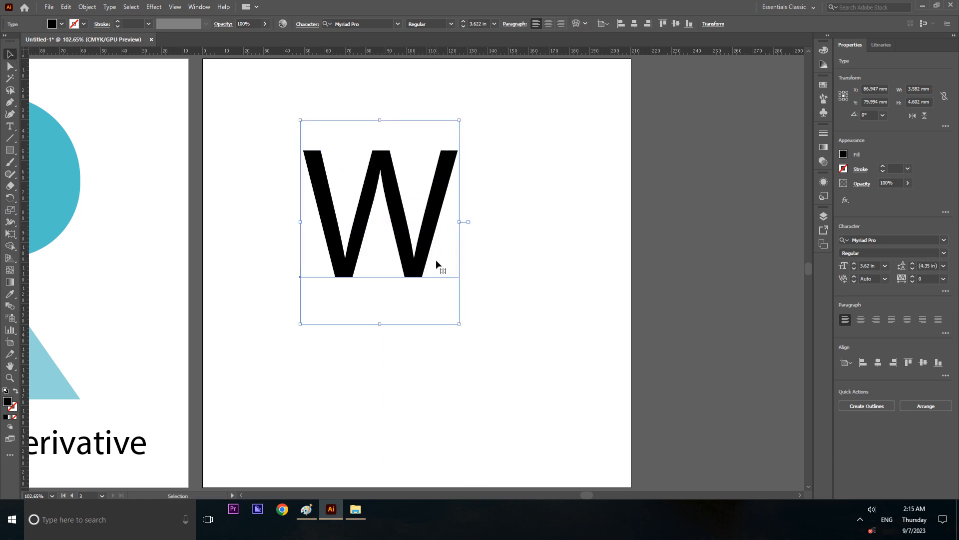
Step: Move the W to the upper middle of the artboard and convert it to outlines
drag(414, 267, 504, 289)
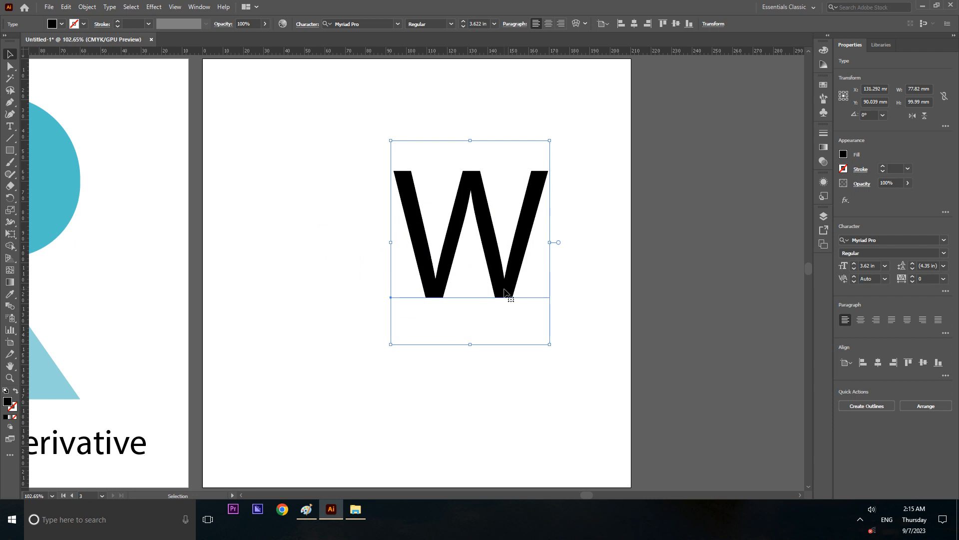
drag(504, 292, 465, 235)
right_click(465, 235)
click(503, 303)
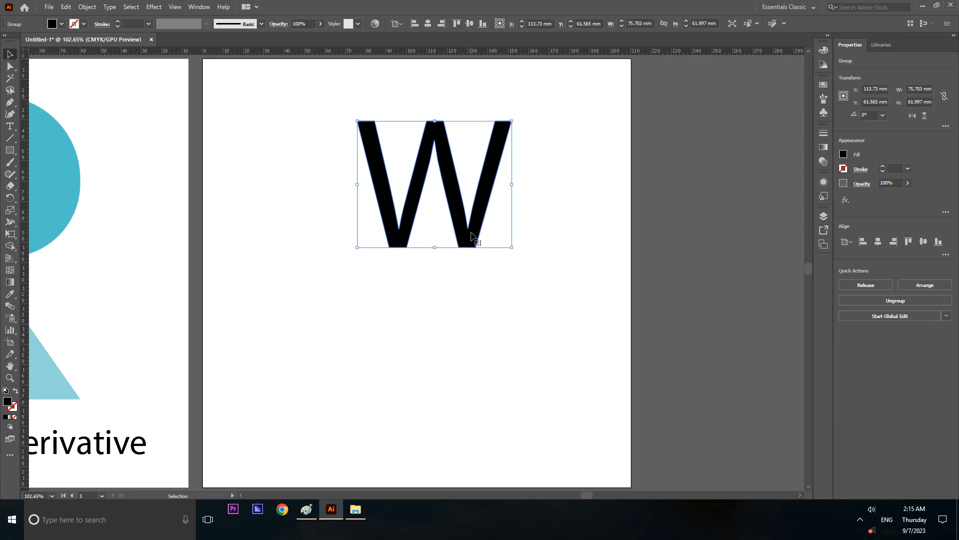
click(692, 223)
click(473, 245)
Step: Draw a rectangle about 39 × 82 mm over the right half of the W and subtract it from the letter
click(10, 150)
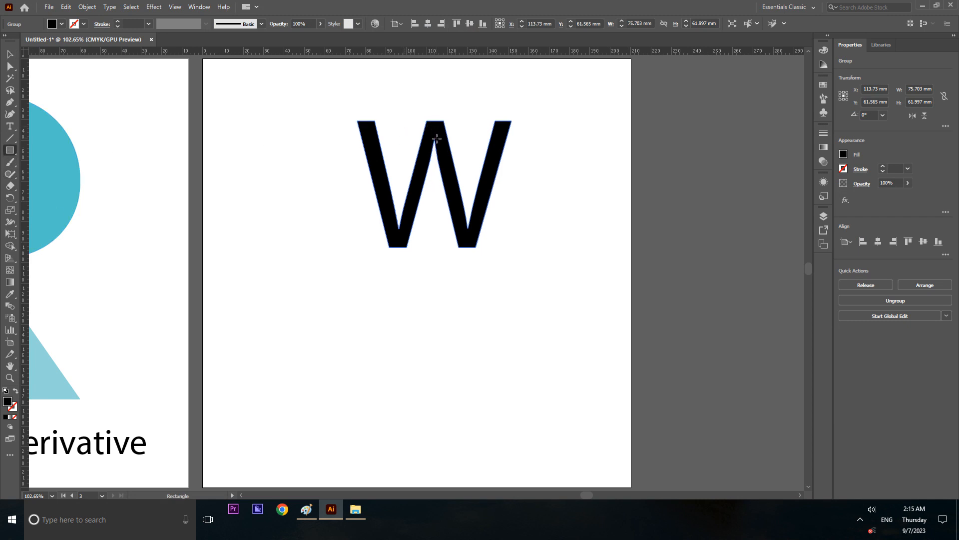
drag(434, 157, 515, 111)
drag(475, 156, 477, 279)
key(v)
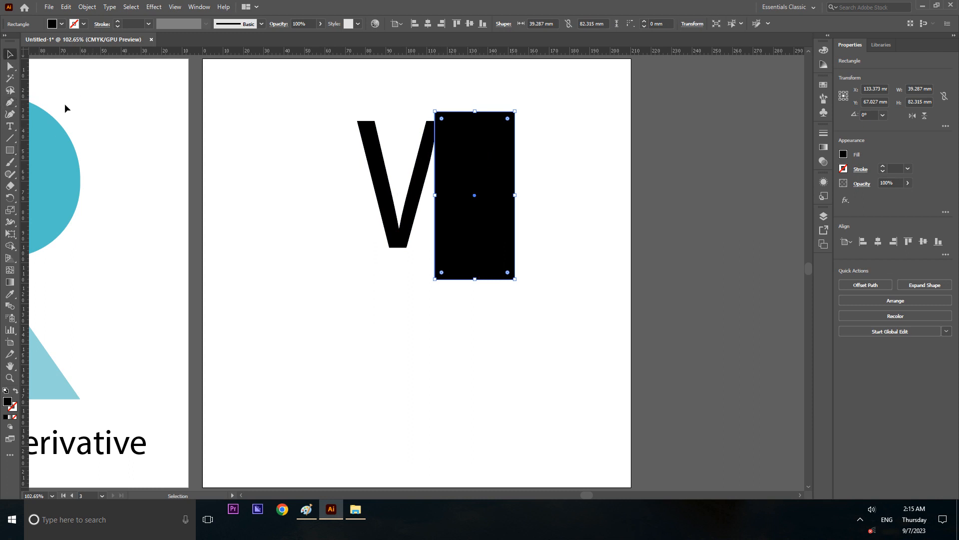
shift+click(418, 209)
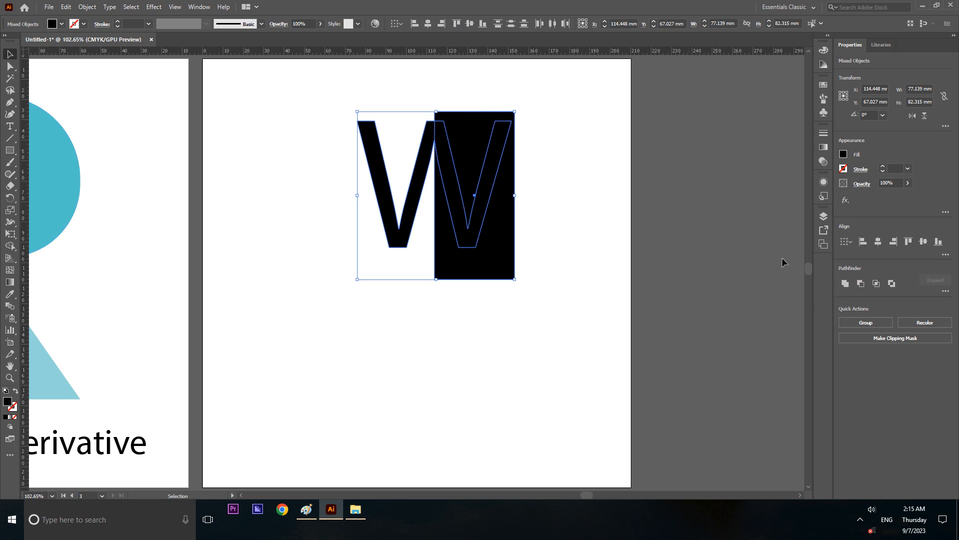
click(861, 284)
click(701, 183)
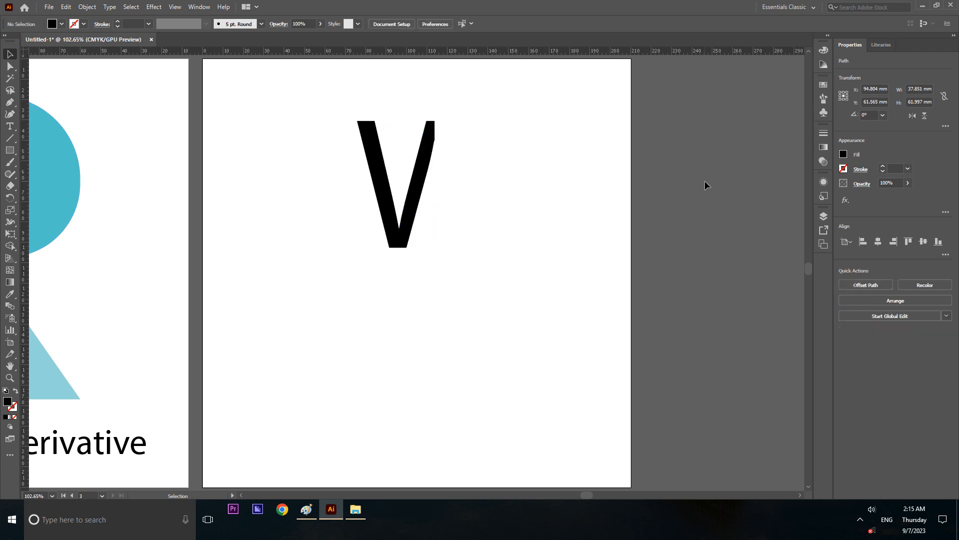
Step: Swap the fill and stroke of the remaining half-W shape to leave a black outline without fill
scroll(435, 128, up, 1)
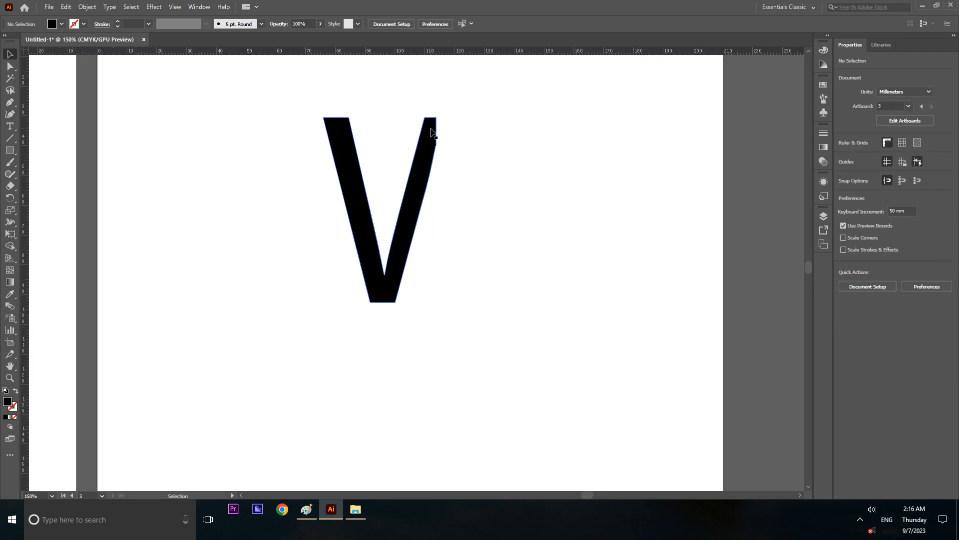
click(435, 148)
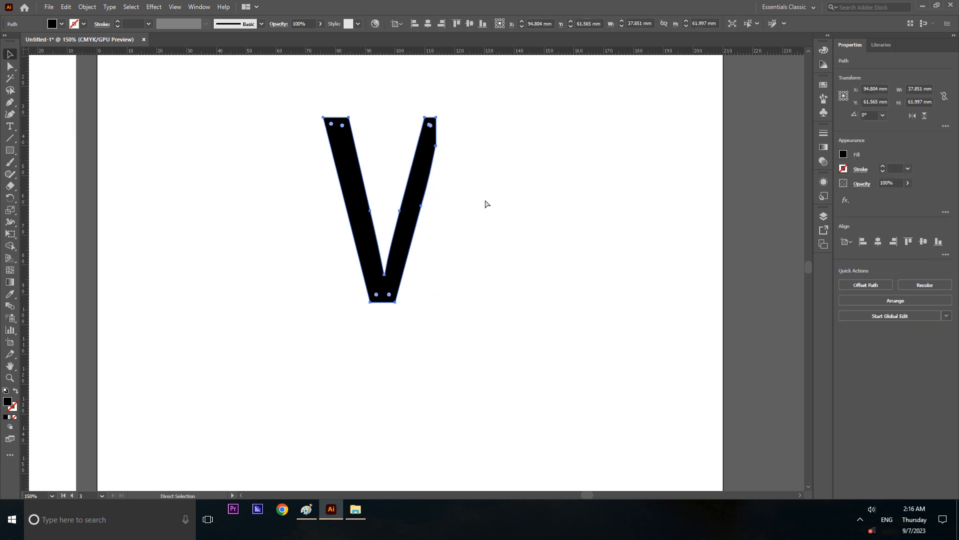
key(ctrl+1)
click(757, 256)
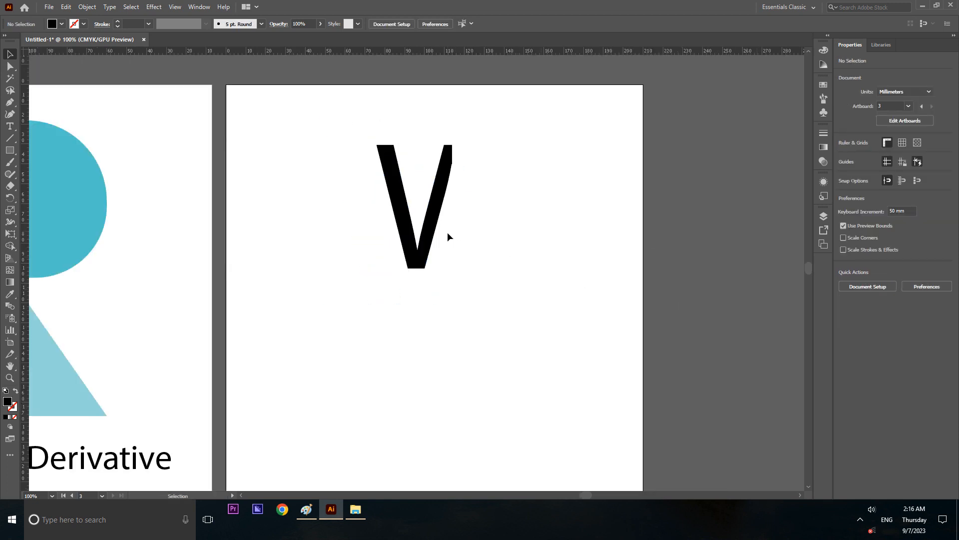
click(435, 240)
key(shift+x)
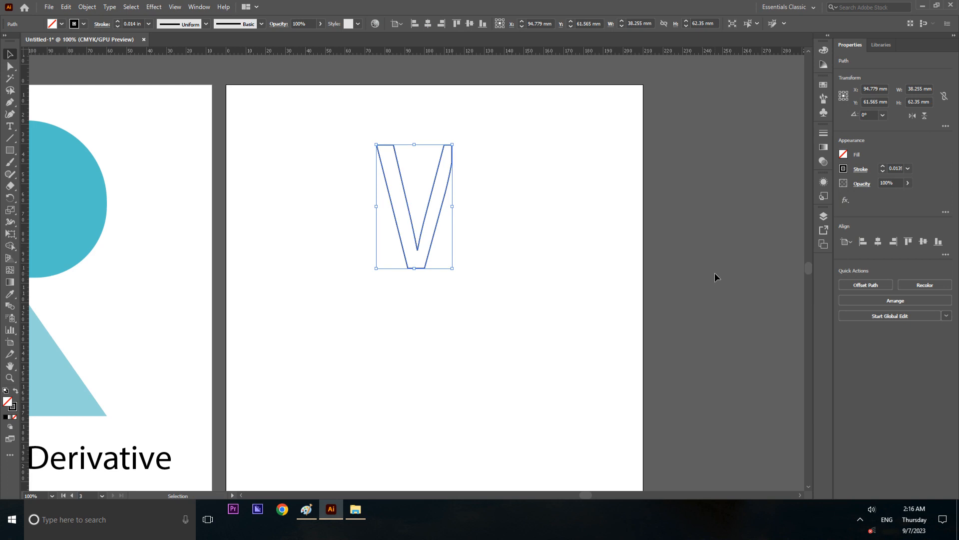
click(715, 273)
Step: Center the outlined half-W shape horizontally and vertically on the artboard
click(442, 206)
click(428, 24)
click(470, 24)
click(708, 256)
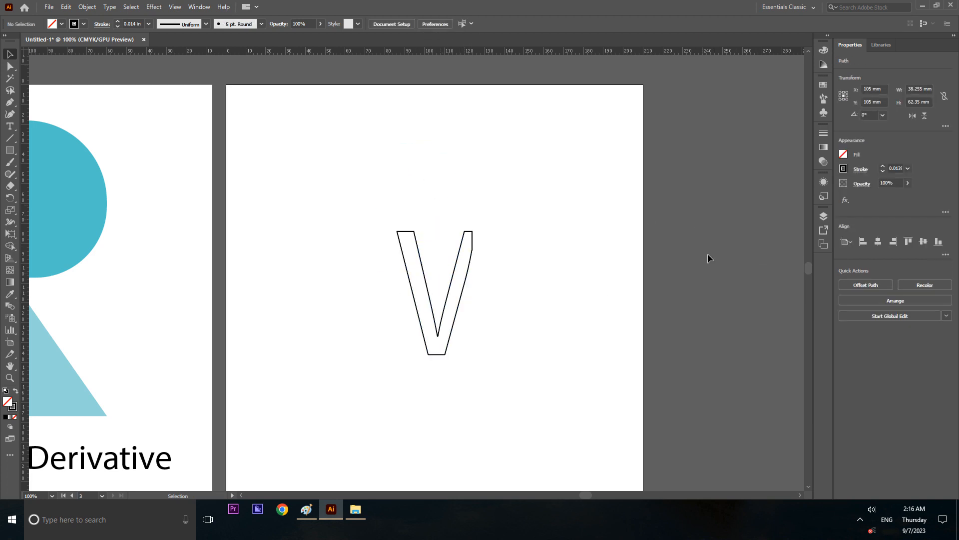
key(ctrl+0)
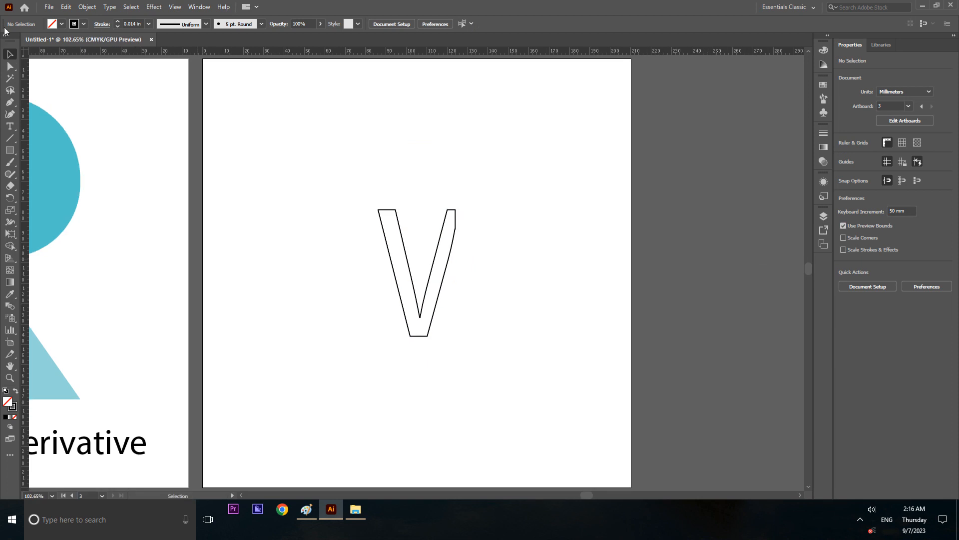
Step: Delete the outlined half-W shape from the artboard
scroll(437, 355, up, 1)
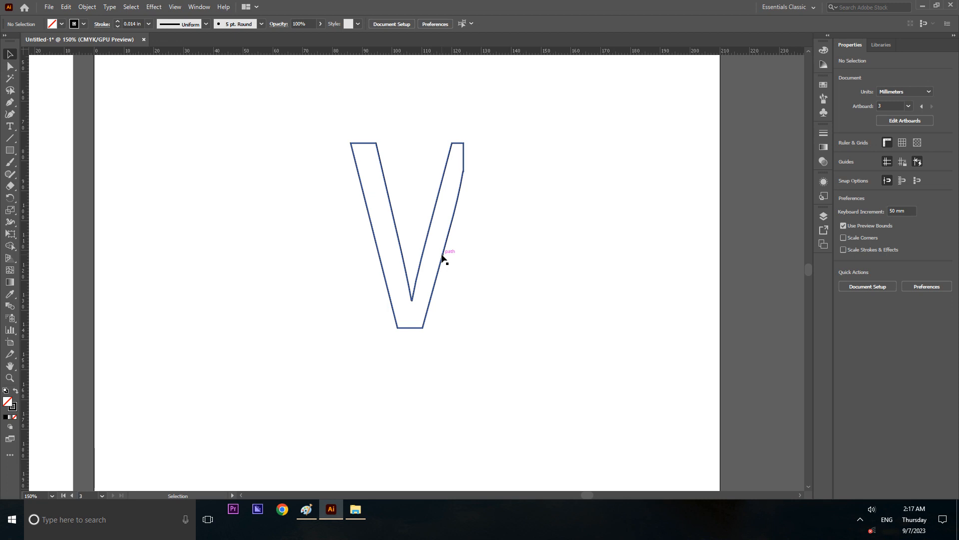
click(442, 258)
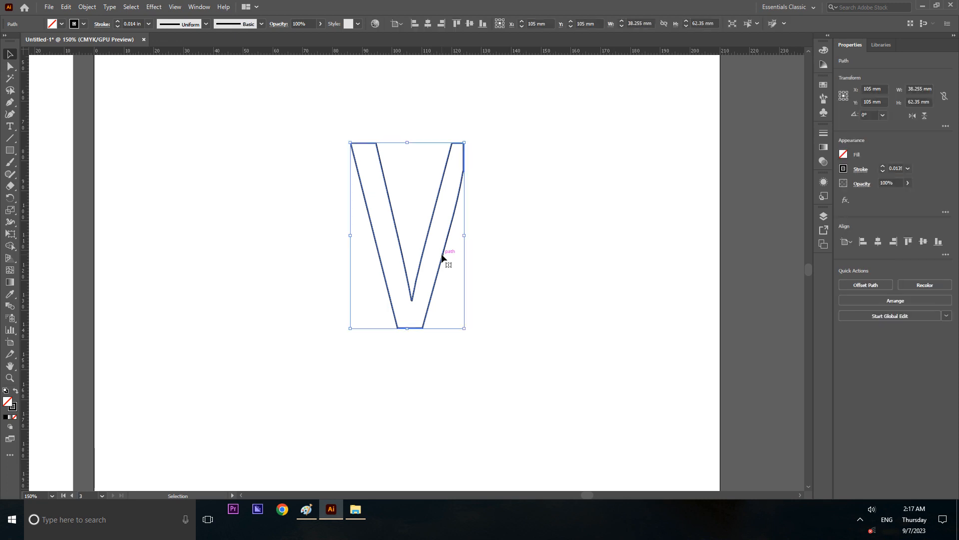
scroll(442, 257, down, 2)
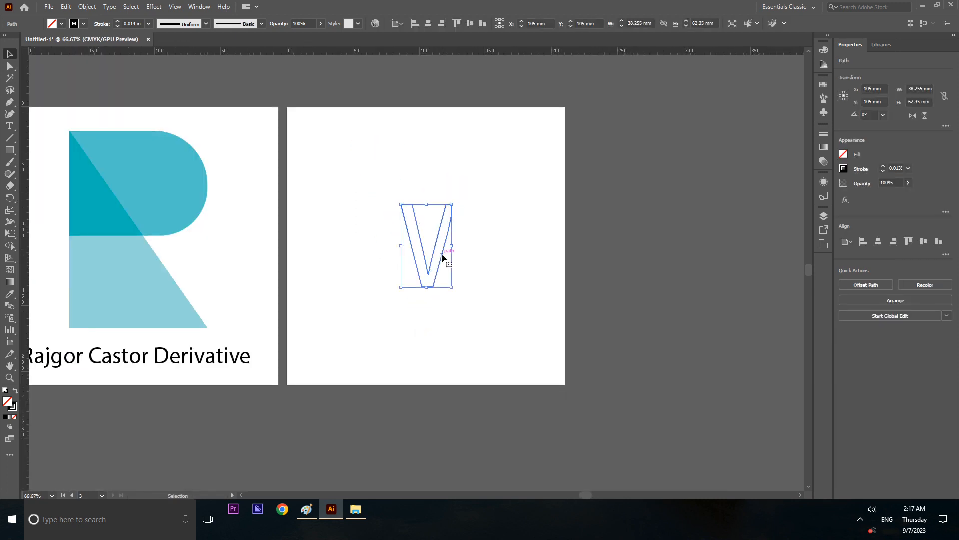
scroll(442, 258, up, 1)
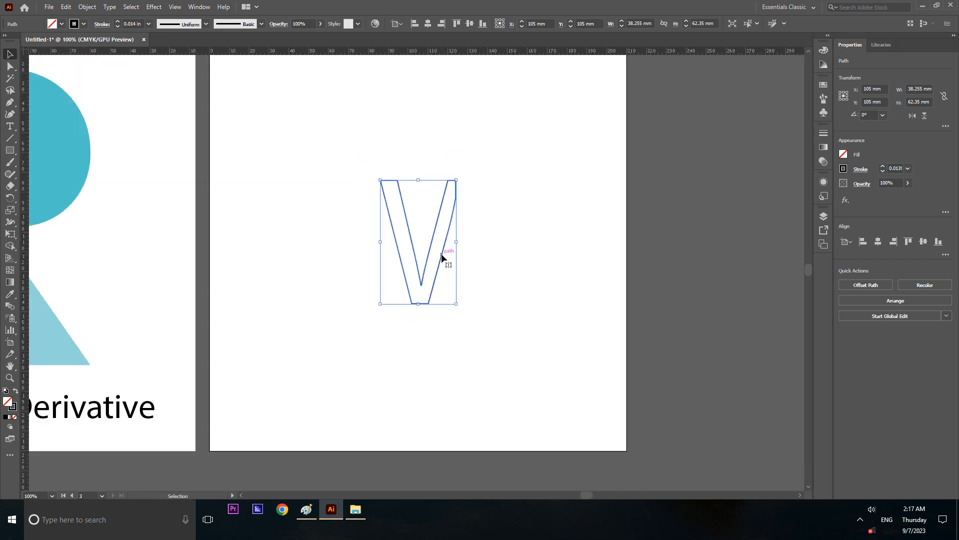
key(Delete)
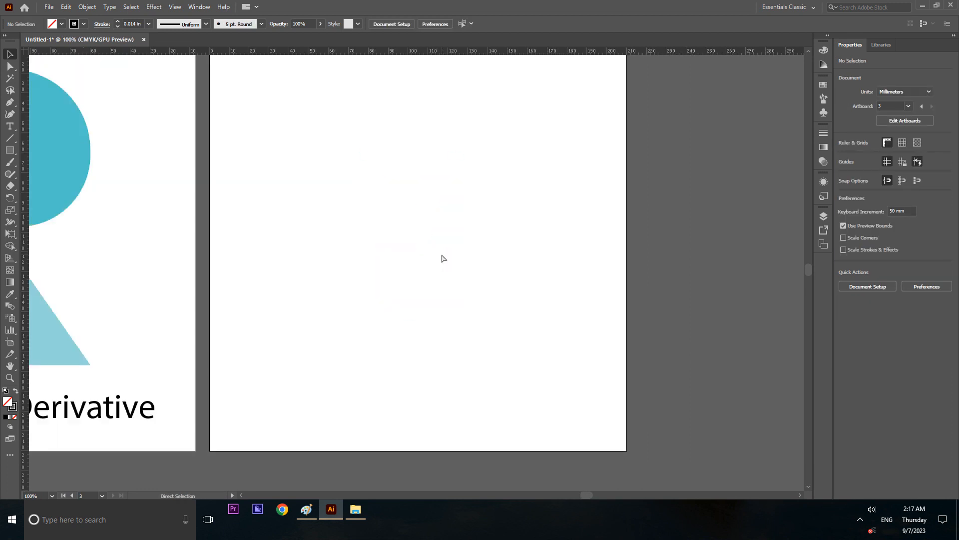
scroll(442, 254, up, 1)
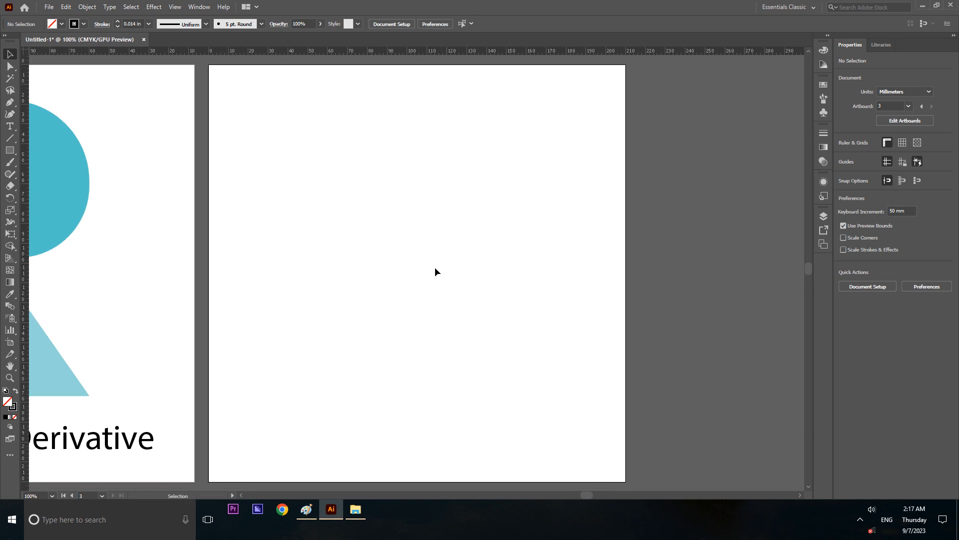
Step: Draw an unfilled square about 72 mm wide just above and right of the artboard's middle
click(11, 151)
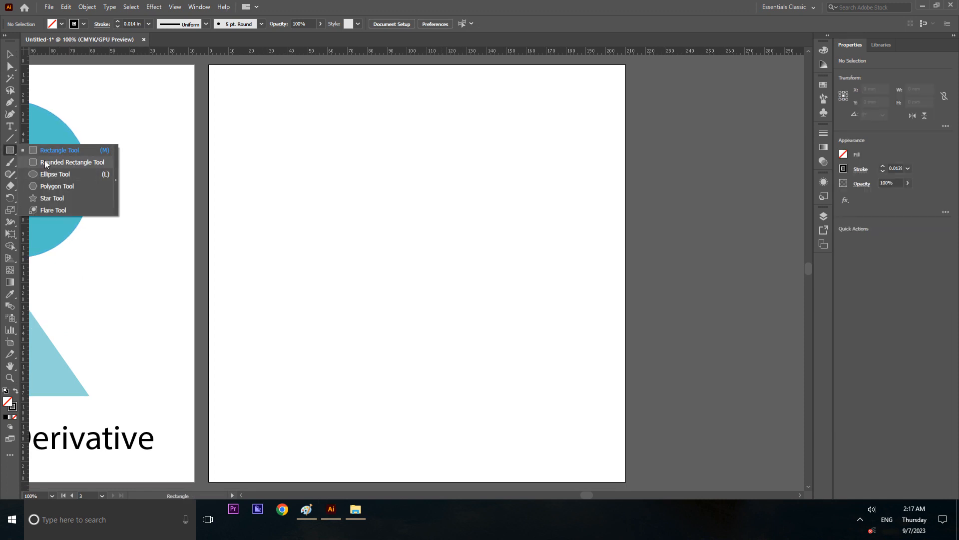
click(48, 152)
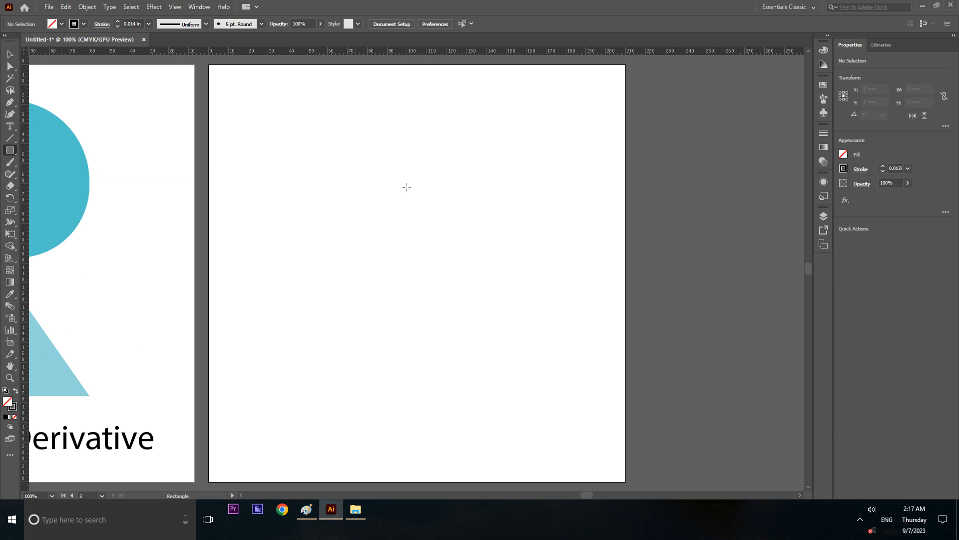
click(408, 190)
click(505, 283)
drag(384, 165, 528, 309)
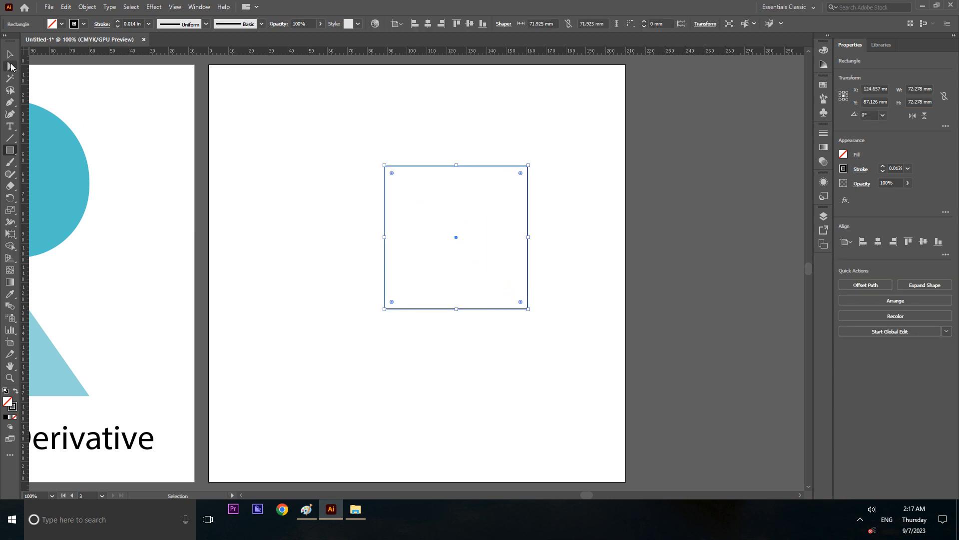
click(11, 151)
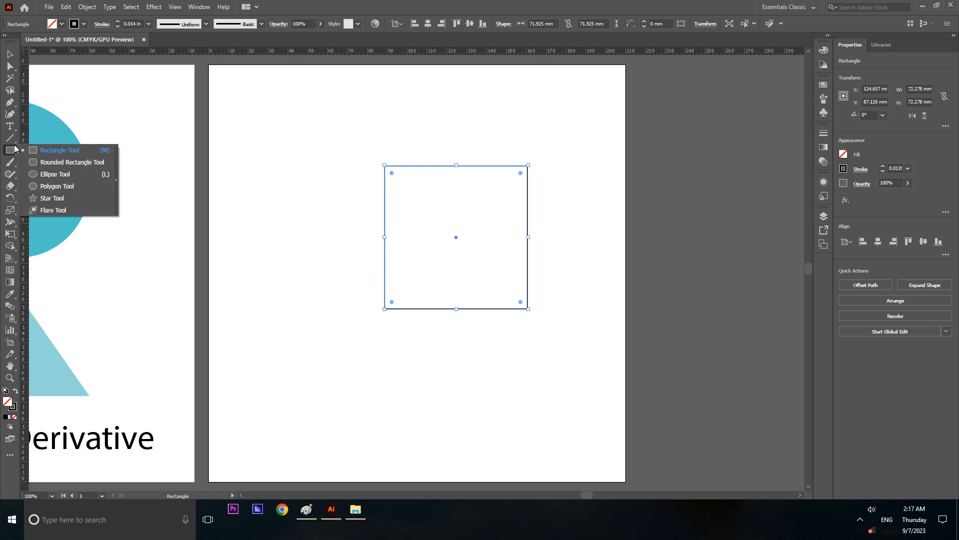
click(14, 153)
click(10, 54)
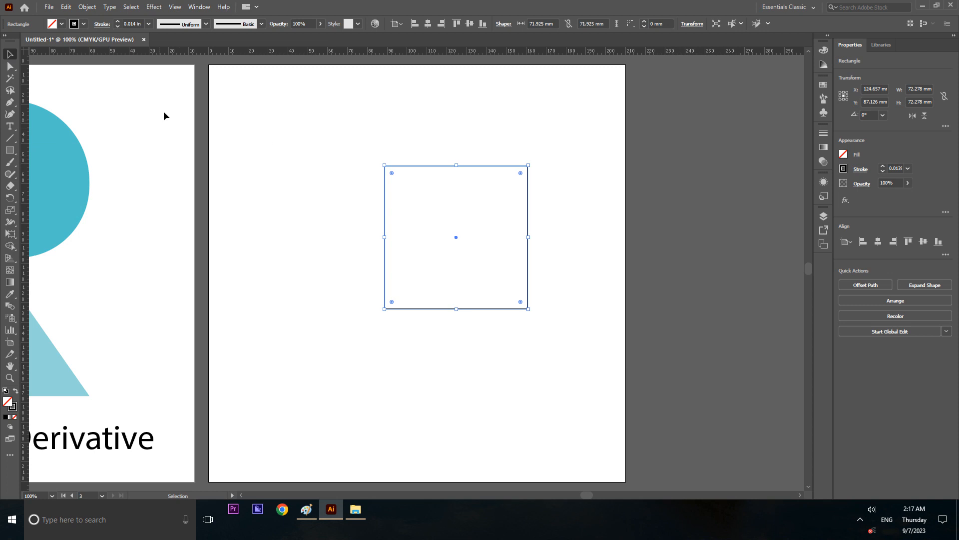
Step: Remove the square's upper-right corner anchor point to turn it into a right triangle
click(10, 66)
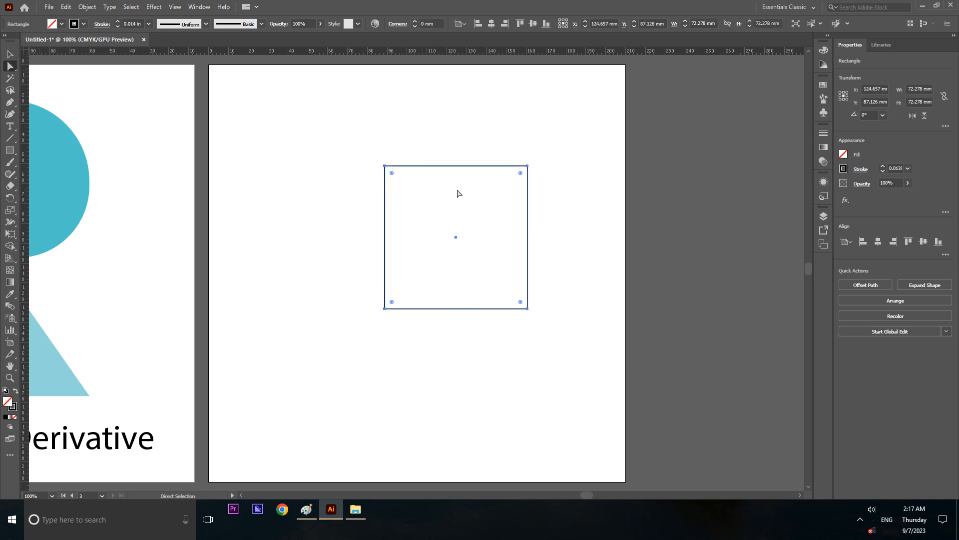
click(528, 166)
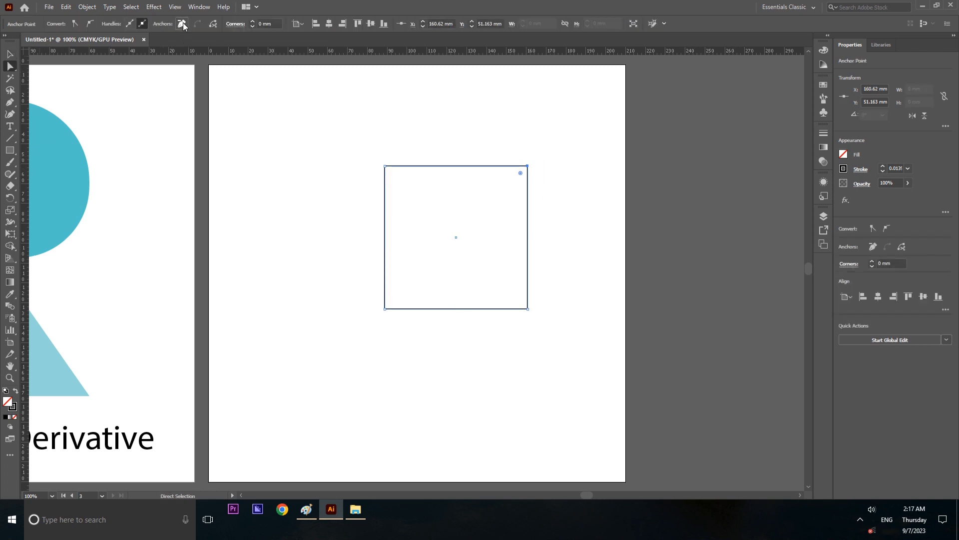
click(181, 24)
click(10, 54)
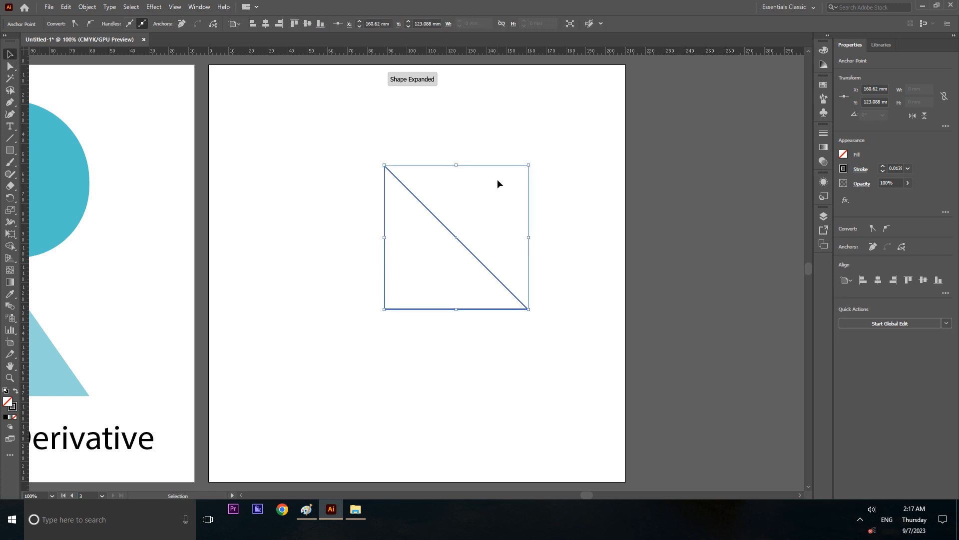
click(584, 260)
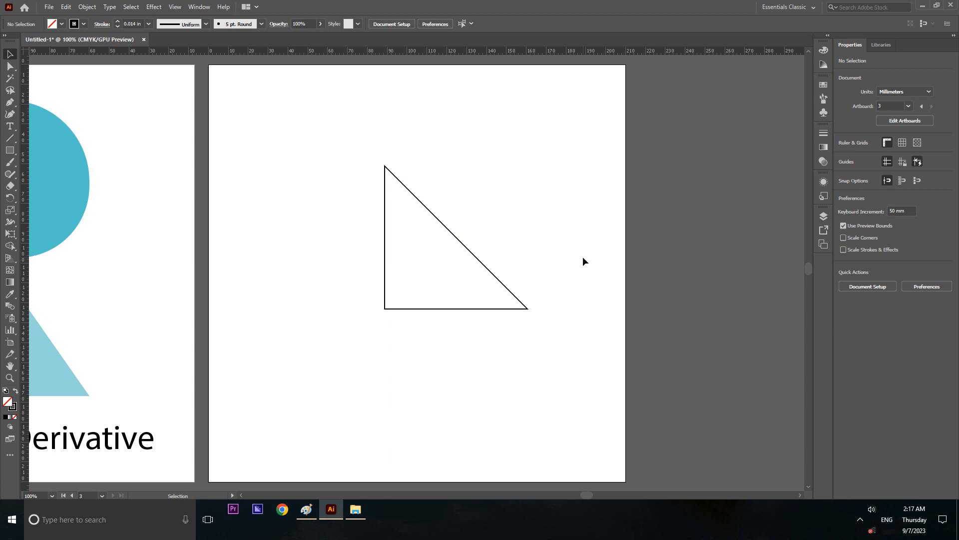
click(509, 291)
drag(531, 313, 562, 242)
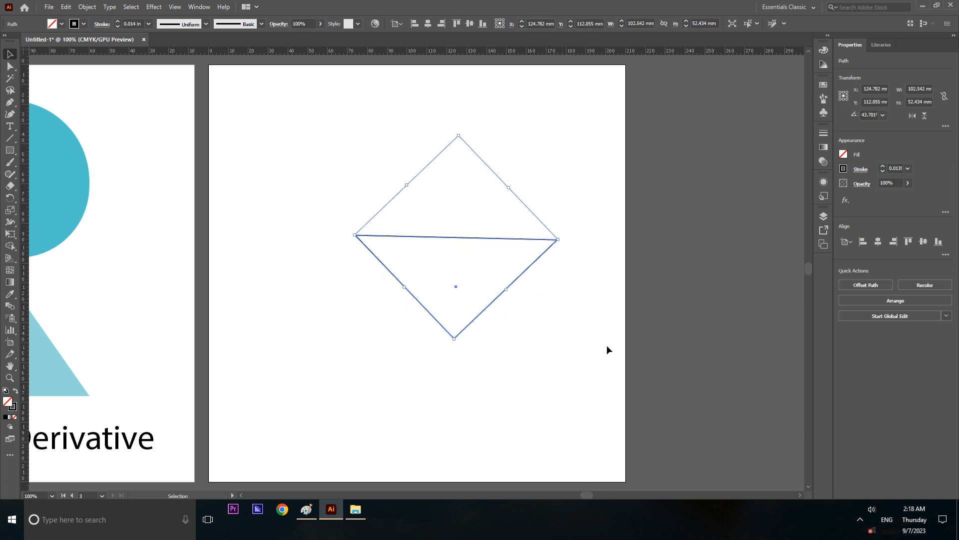
click(583, 321)
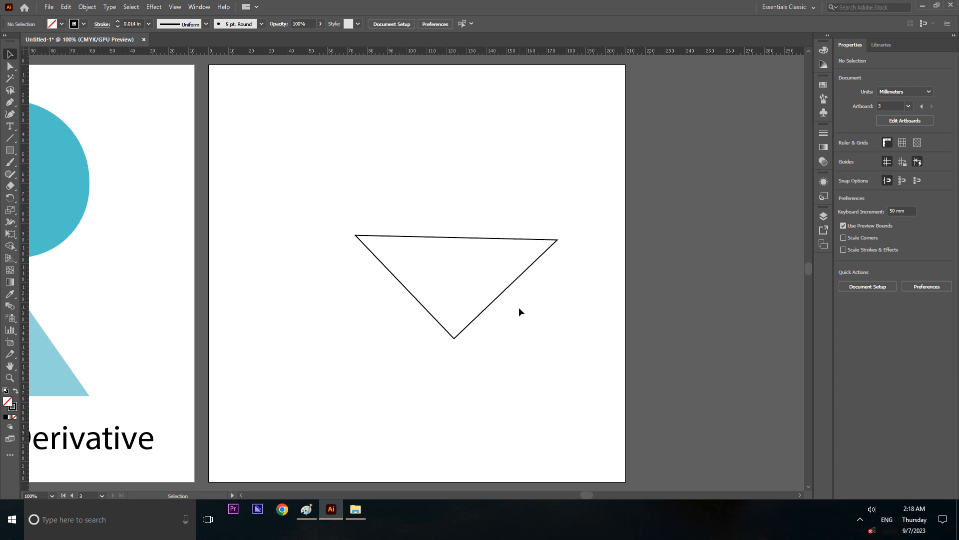
click(516, 281)
key(ctrl+z)
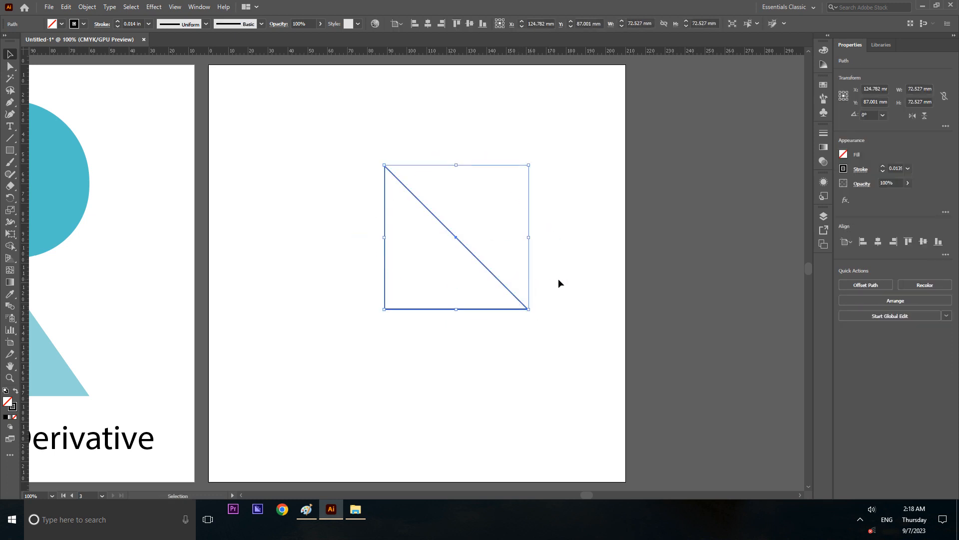
click(571, 272)
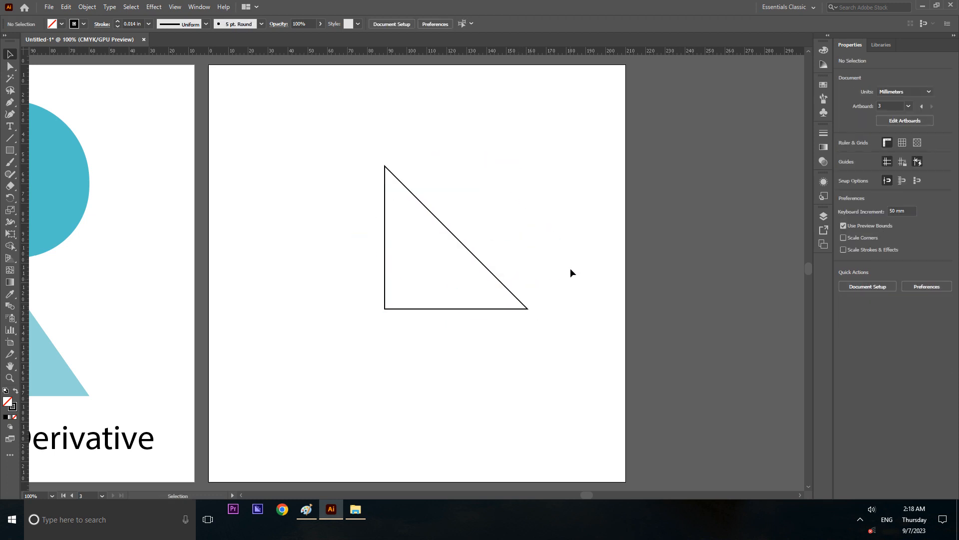
Step: Rotate the right triangle by 225° so its right-angle corner points straight up above a horizontal base
click(495, 273)
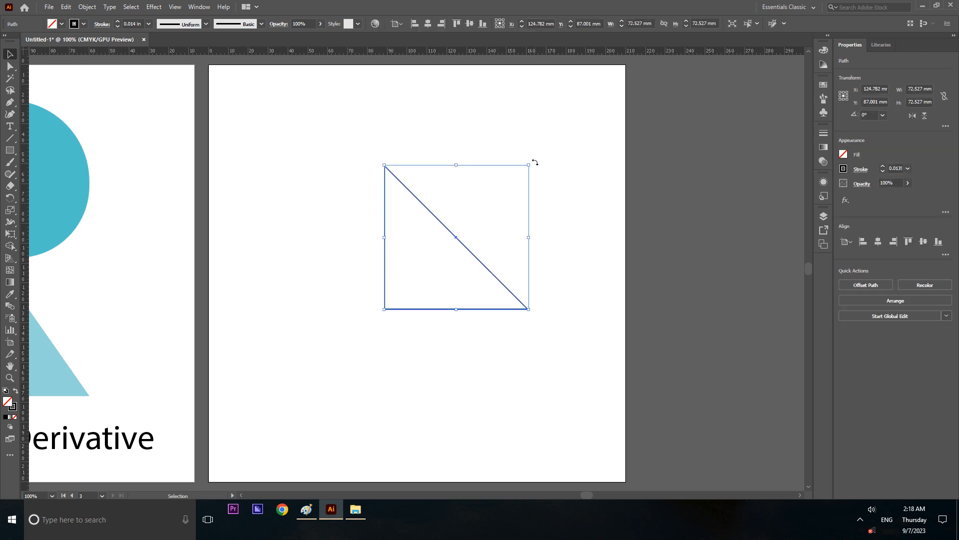
drag(535, 163, 455, 363)
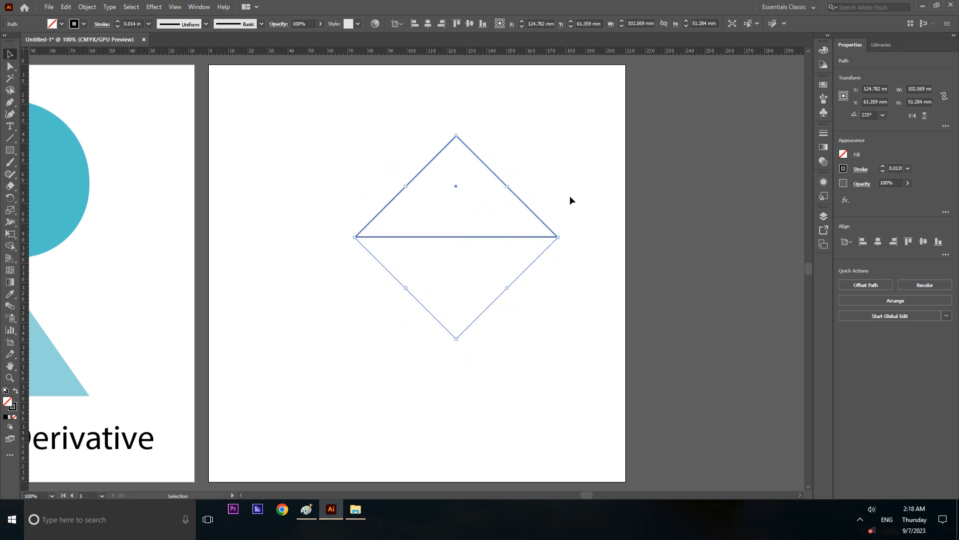
click(552, 175)
click(529, 207)
Step: Move the triangle left and center it horizontally on the artboard
drag(530, 207, 505, 210)
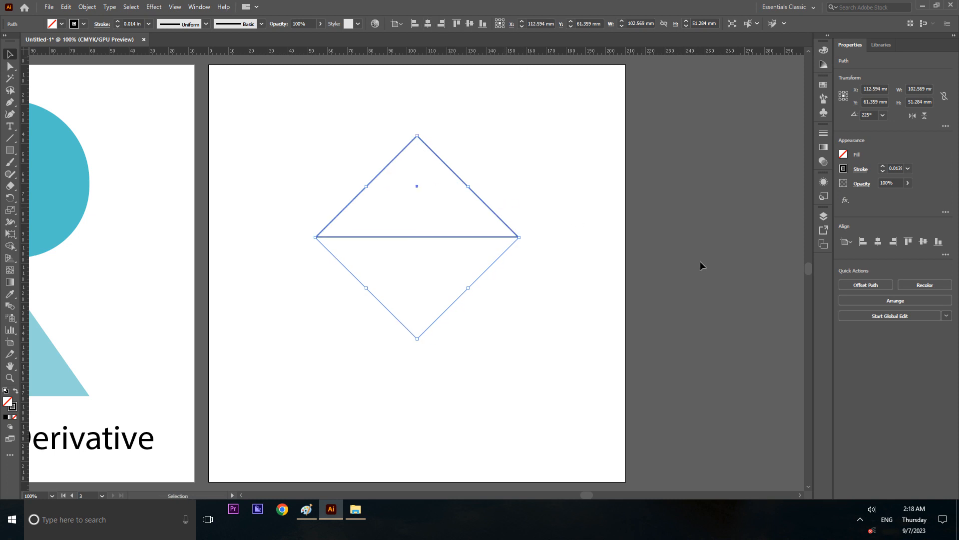
click(723, 243)
click(498, 218)
click(860, 519)
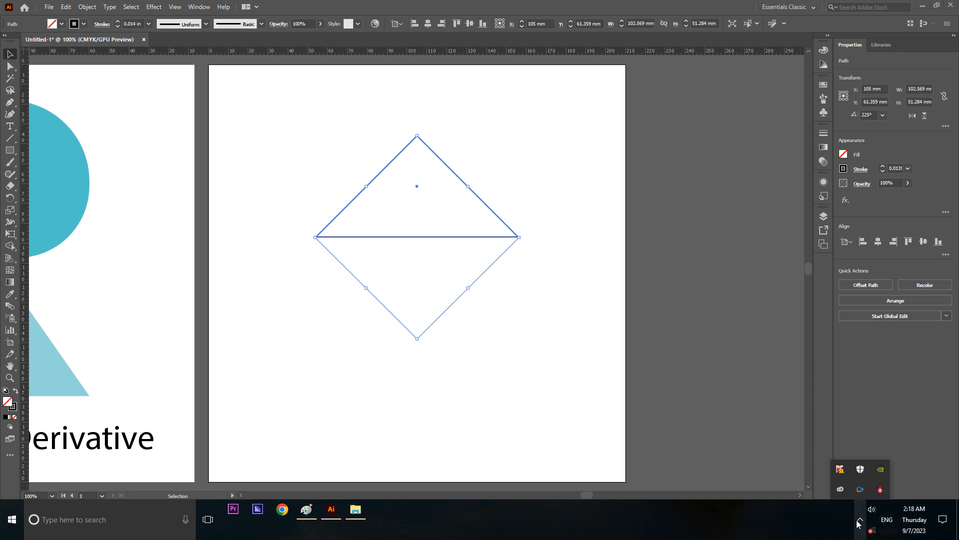
click(750, 390)
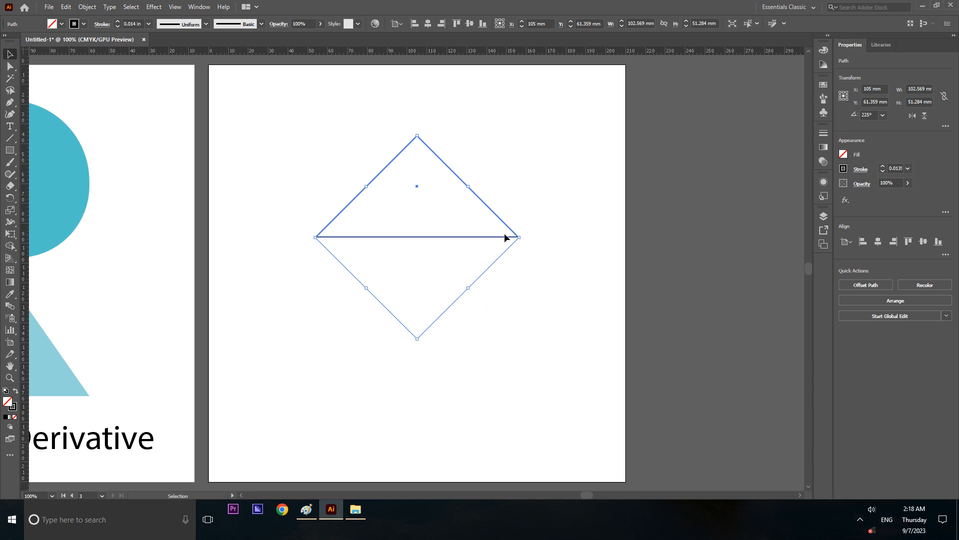
click(655, 282)
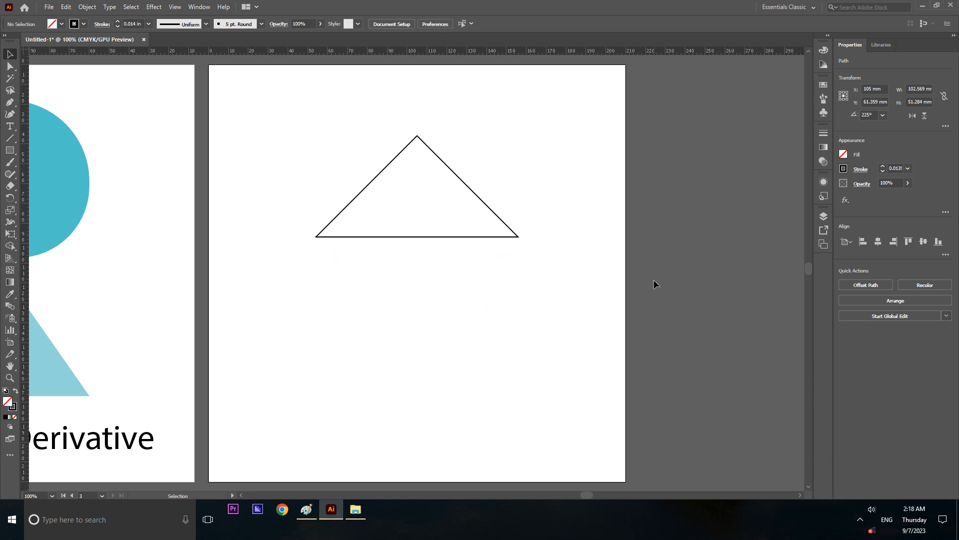
click(481, 237)
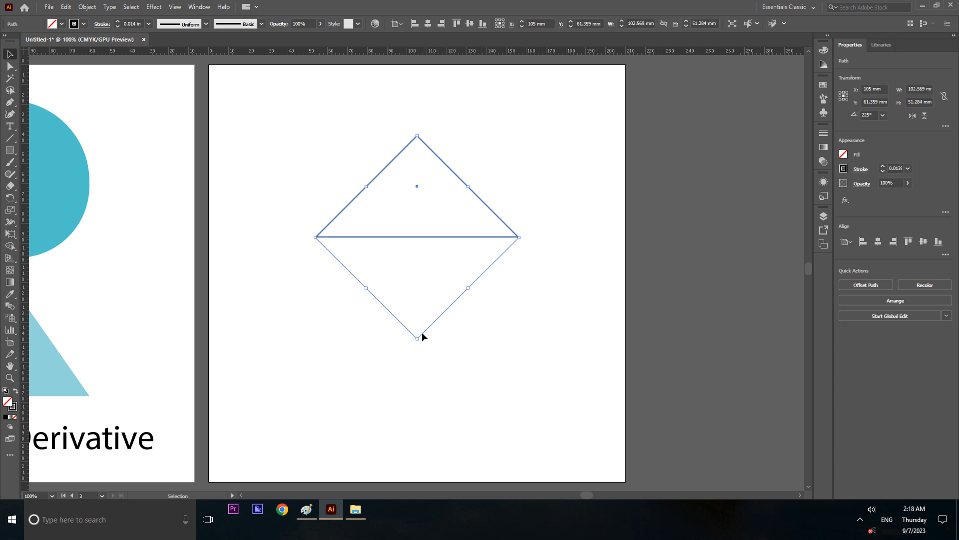
drag(417, 337, 413, 385)
key(a)
key(ctrl+z)
right_click(490, 206)
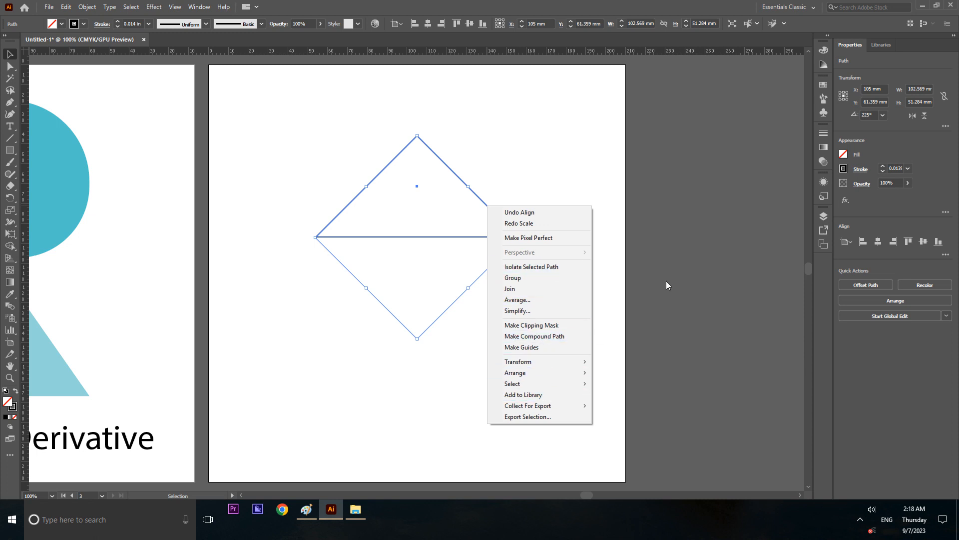
click(731, 261)
click(731, 261)
Step: Expand the triangle so its stroke becomes a filled outline shape
click(517, 239)
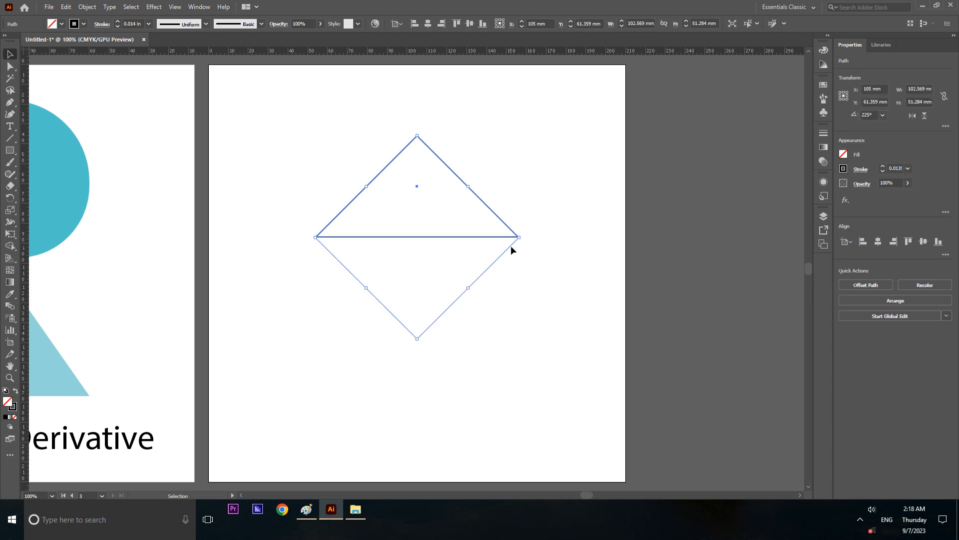
click(86, 7)
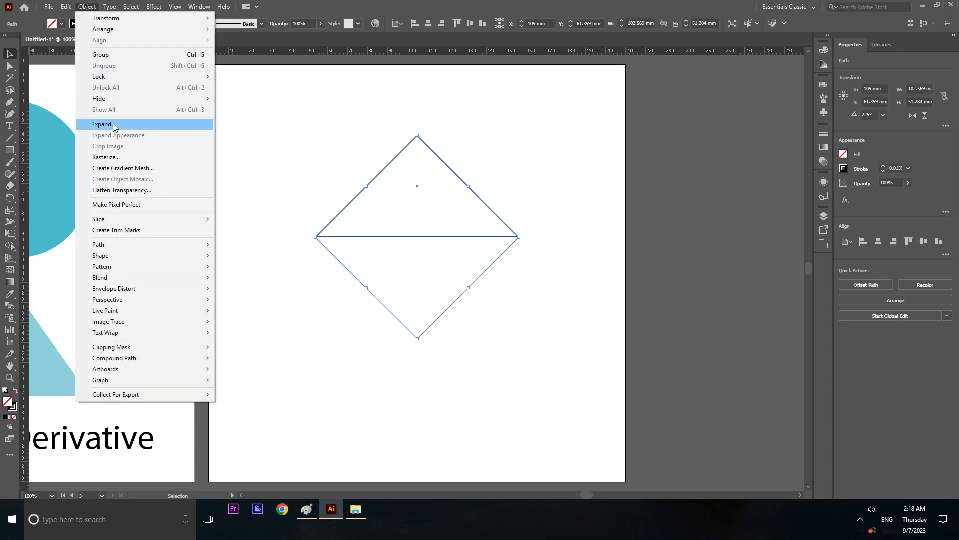
click(104, 124)
click(461, 311)
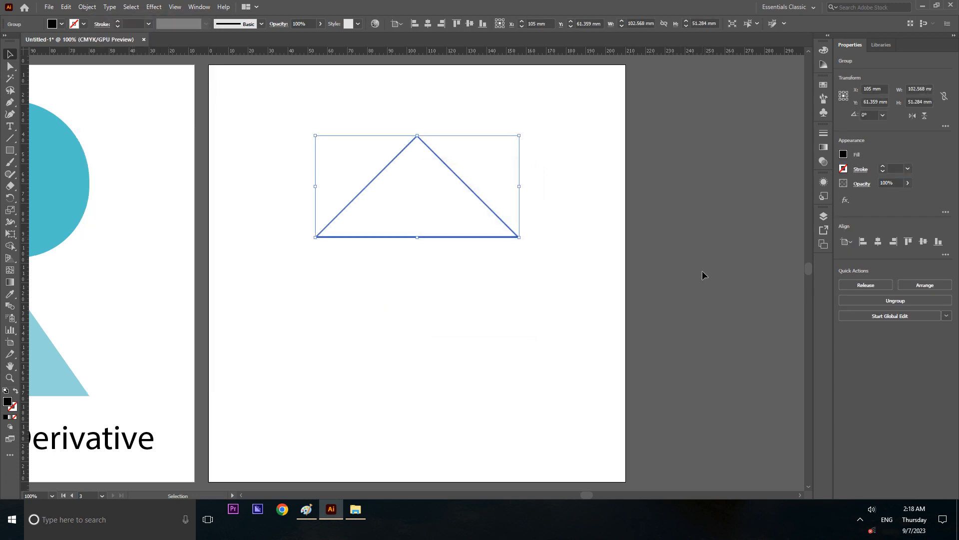
click(703, 271)
Step: Stretch the expanded triangle downward to about 78 mm tall, keeping its width
click(510, 230)
drag(418, 237, 418, 289)
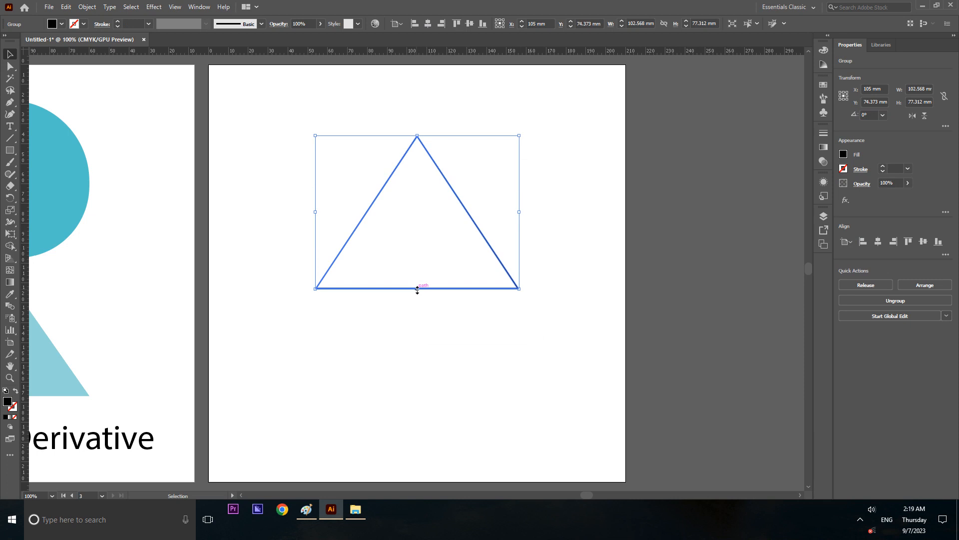
mouse_move(417, 289)
mouse_down()
mouse_move(418, 281)
mouse_move(415, 289)
mouse_up()
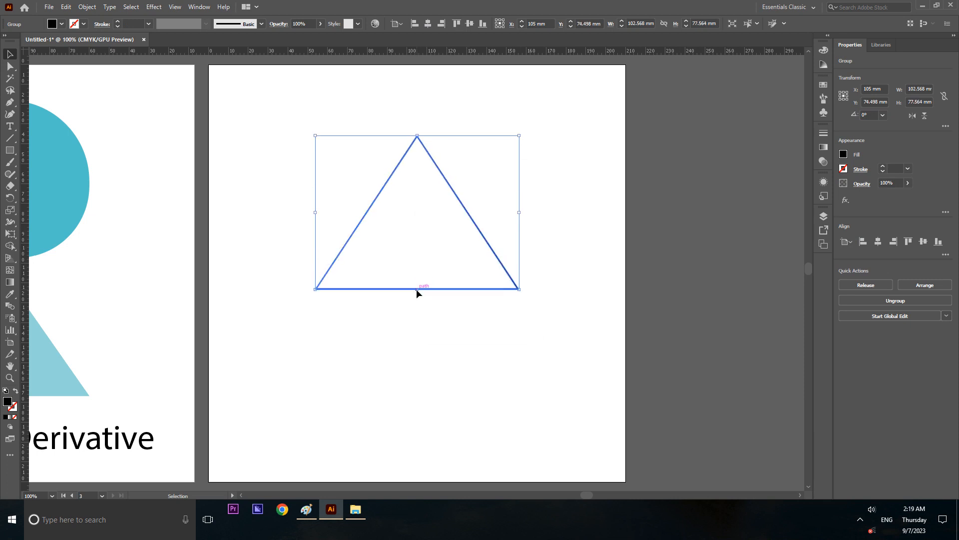
click(662, 308)
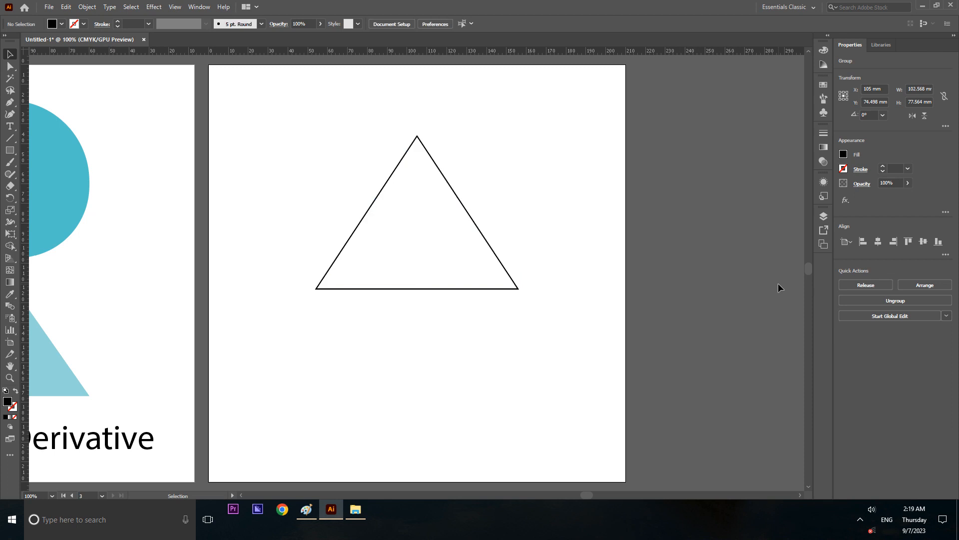
Step: Center the triangle vertically on the artboard
click(473, 218)
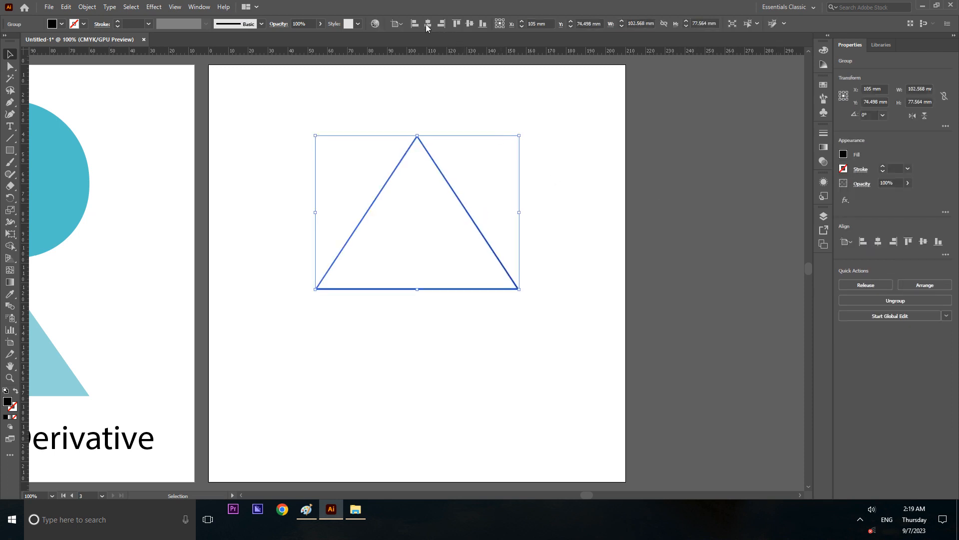
click(470, 24)
click(697, 197)
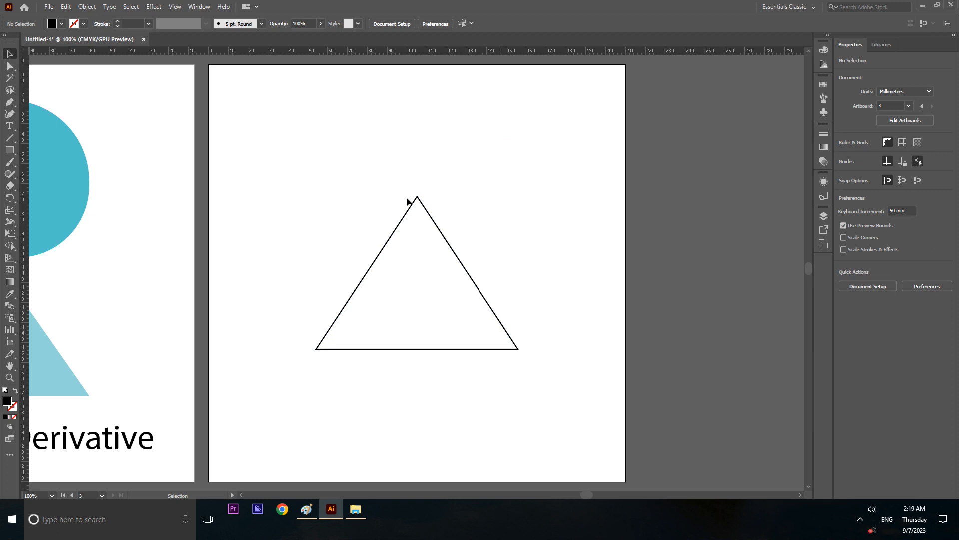
Step: Rotate the triangle 180° so its apex points downward
click(450, 250)
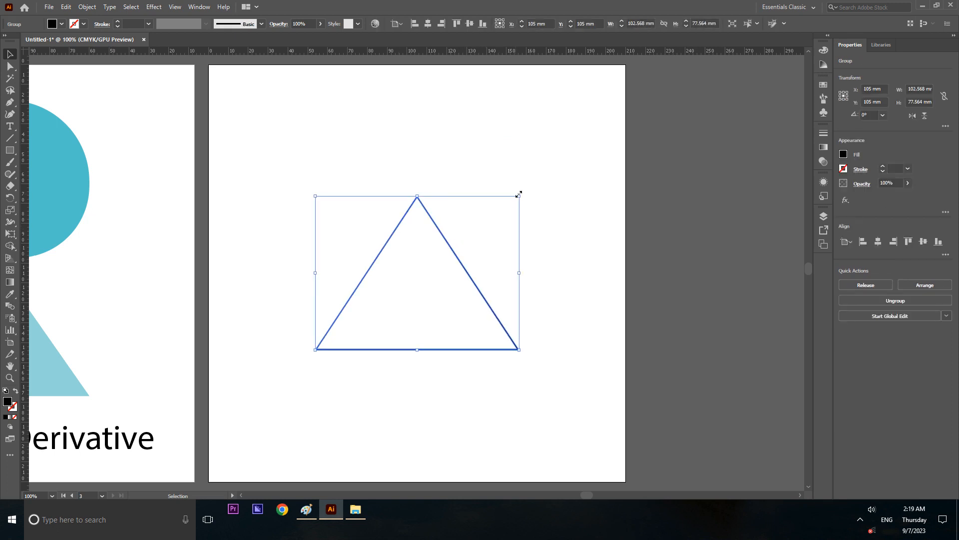
drag(523, 192, 318, 315)
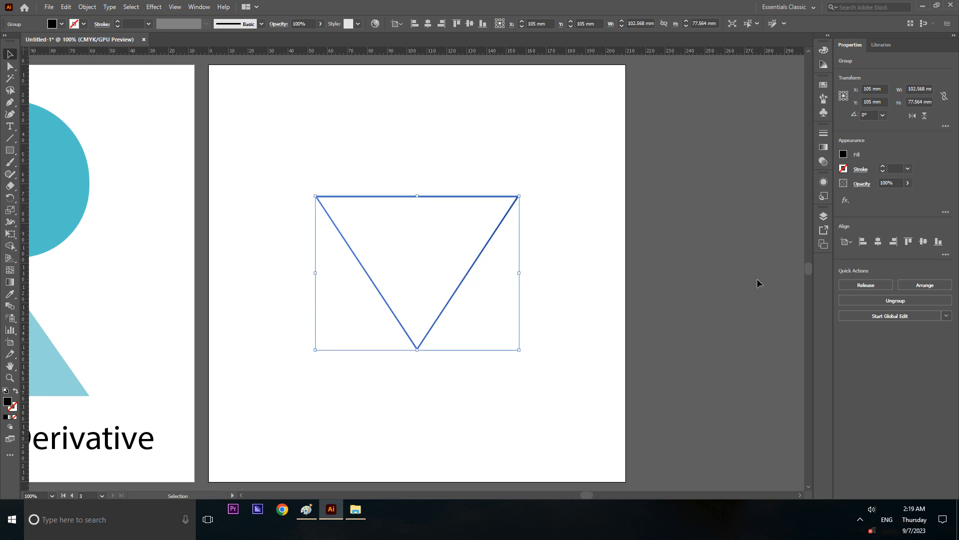
click(706, 230)
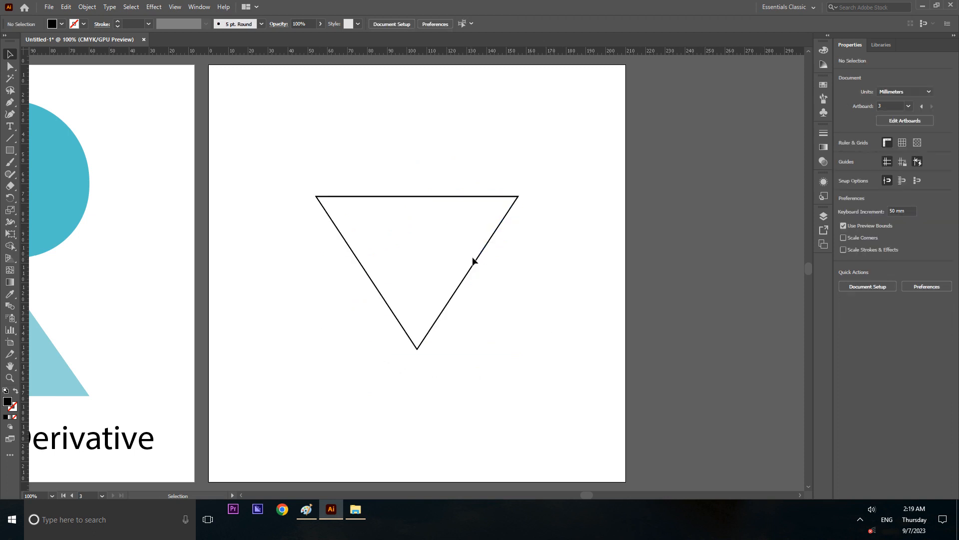
Step: Create a proportional, concentric copy of the triangle about 48 mm wide and align the top edges of both triangles
click(475, 259)
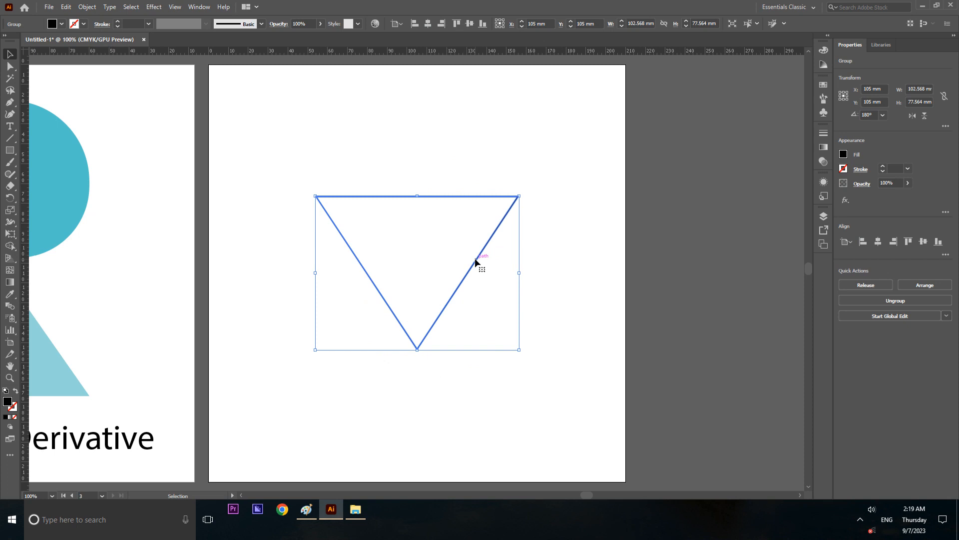
key(a)
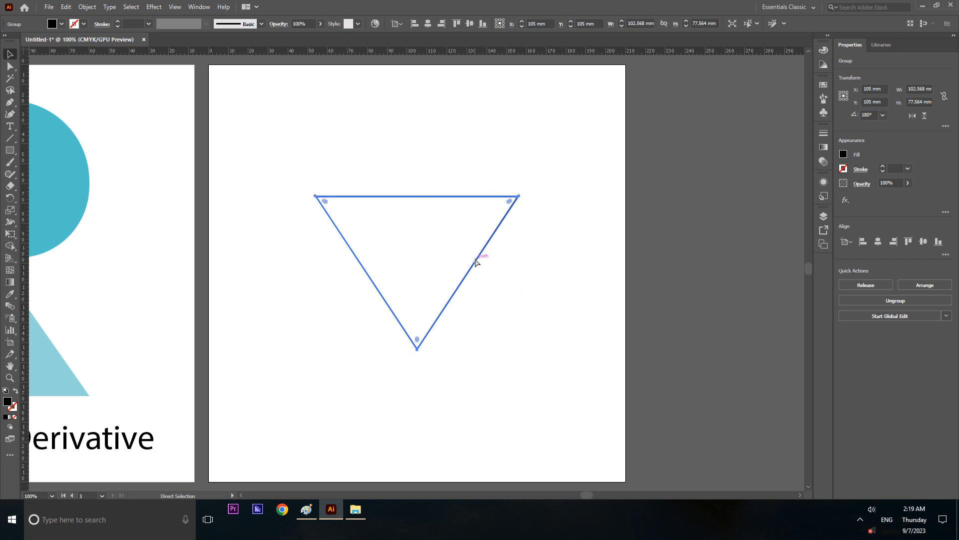
key(v)
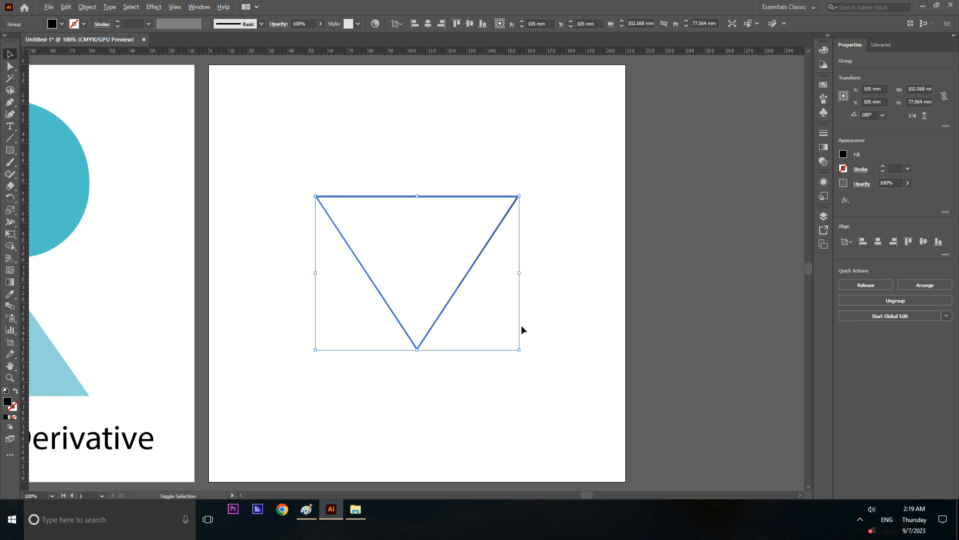
drag(520, 349, 465, 325)
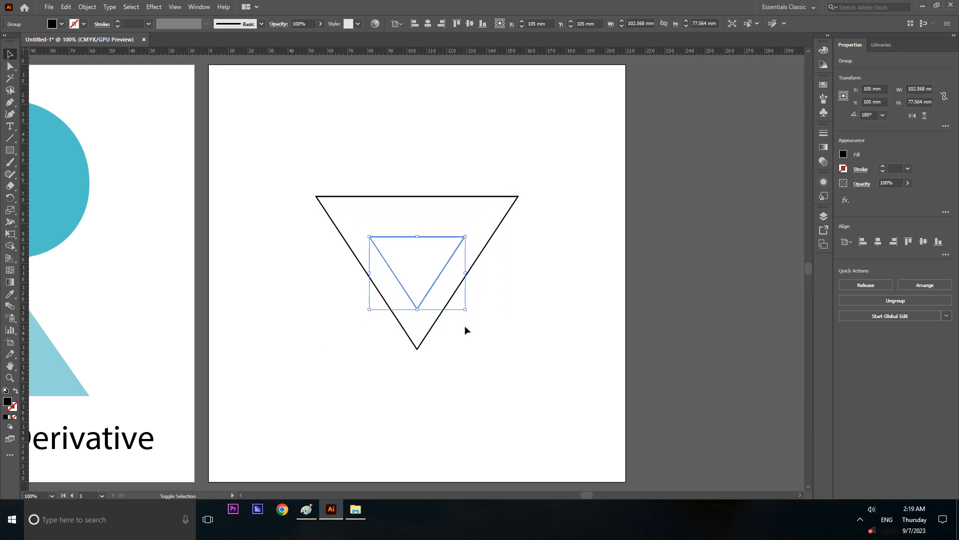
shift+click(438, 197)
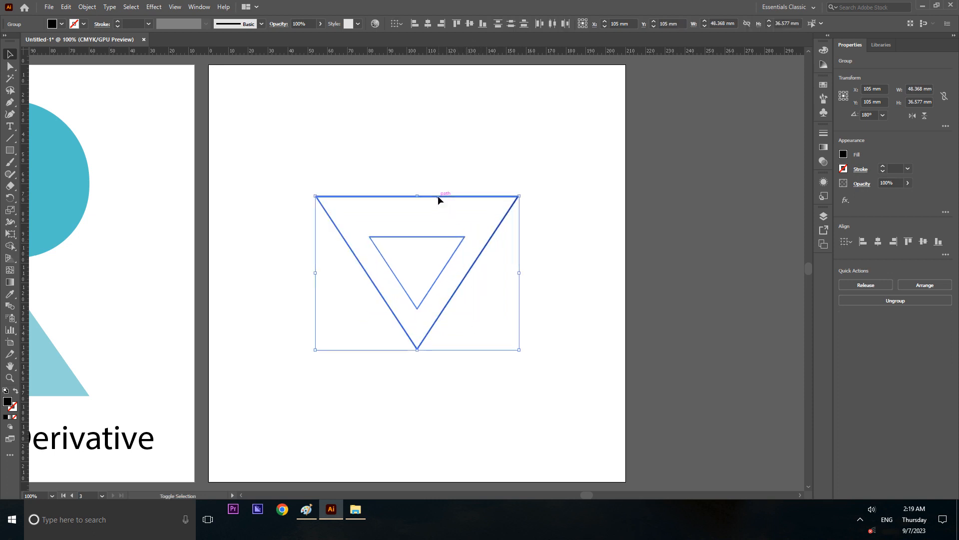
click(456, 23)
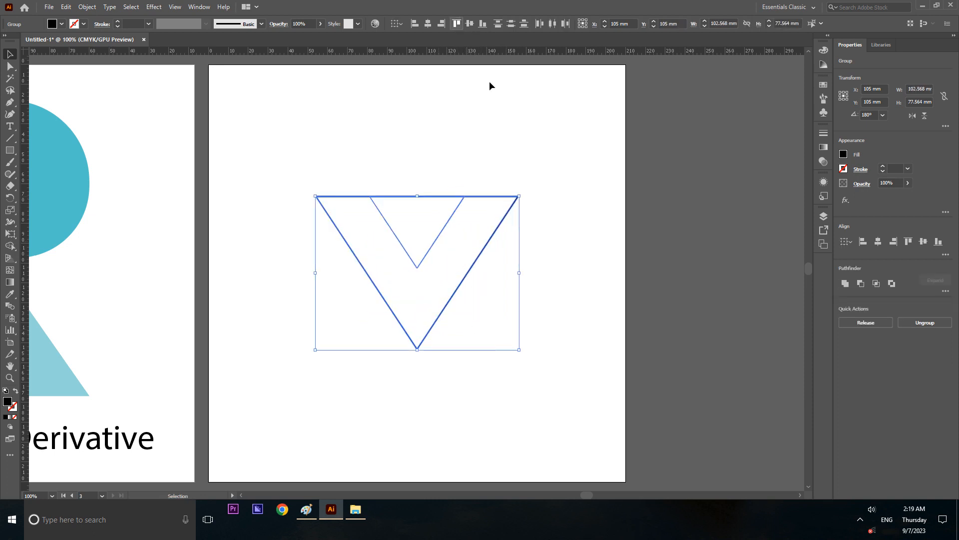
click(688, 291)
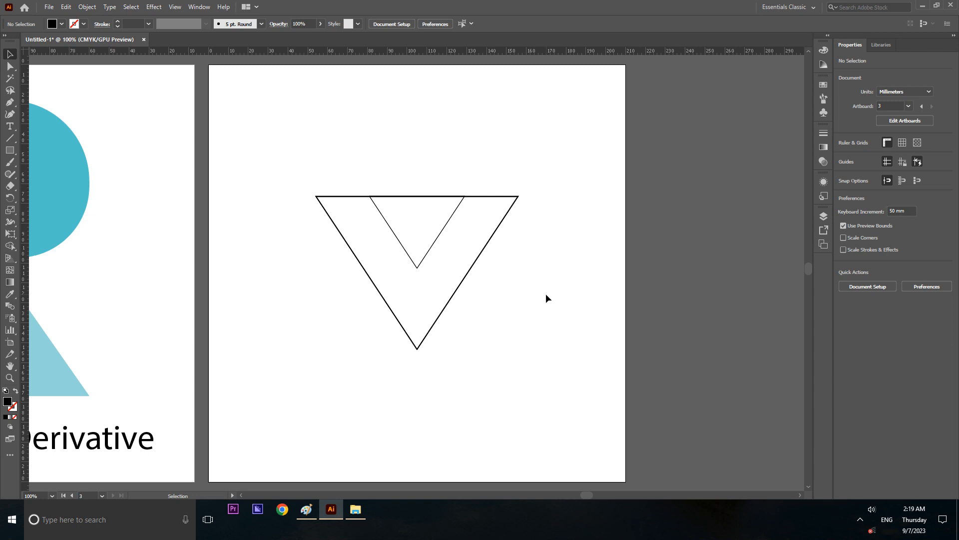
Step: Create a smaller copy of the inner triangle about 32 mm wide and align its top edge with the original's
click(444, 228)
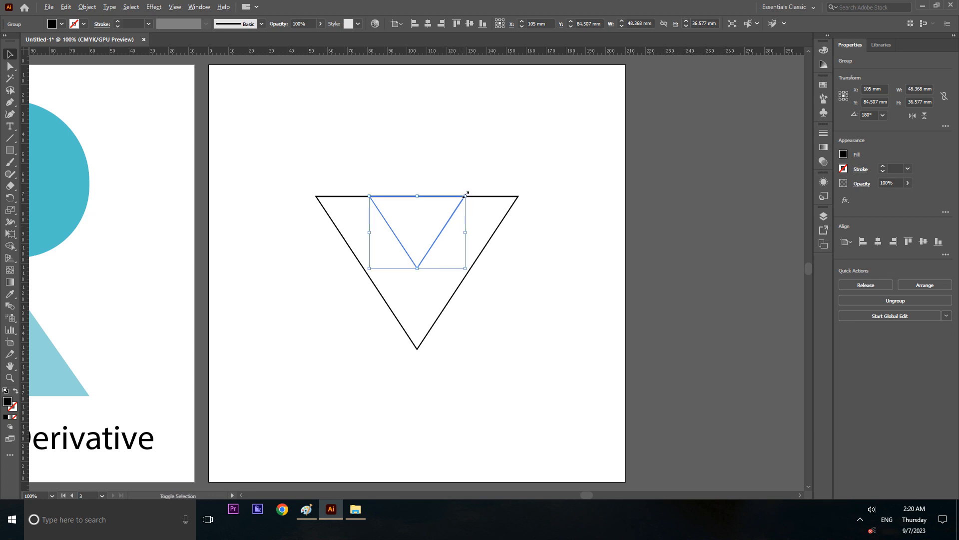
drag(465, 195, 449, 205)
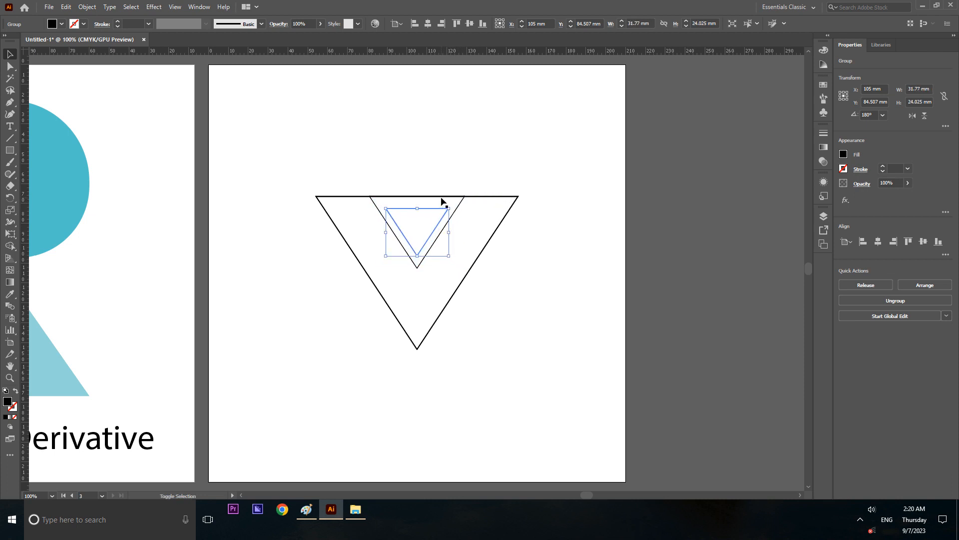
shift+click(441, 200)
click(456, 24)
click(718, 277)
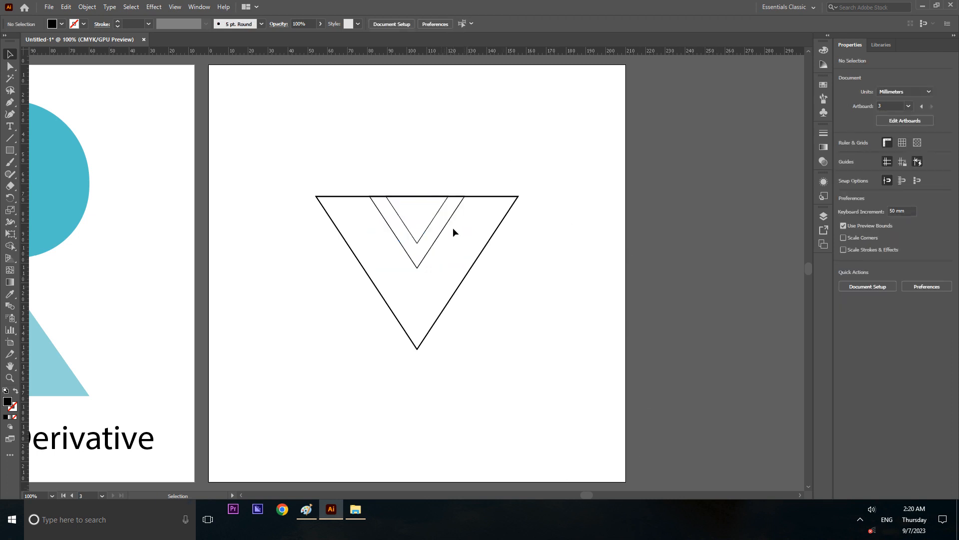
Step: Enlarge the two inner triangles together from their center to about 63 mm wide and align their top edges with the outer triangle's
click(418, 268)
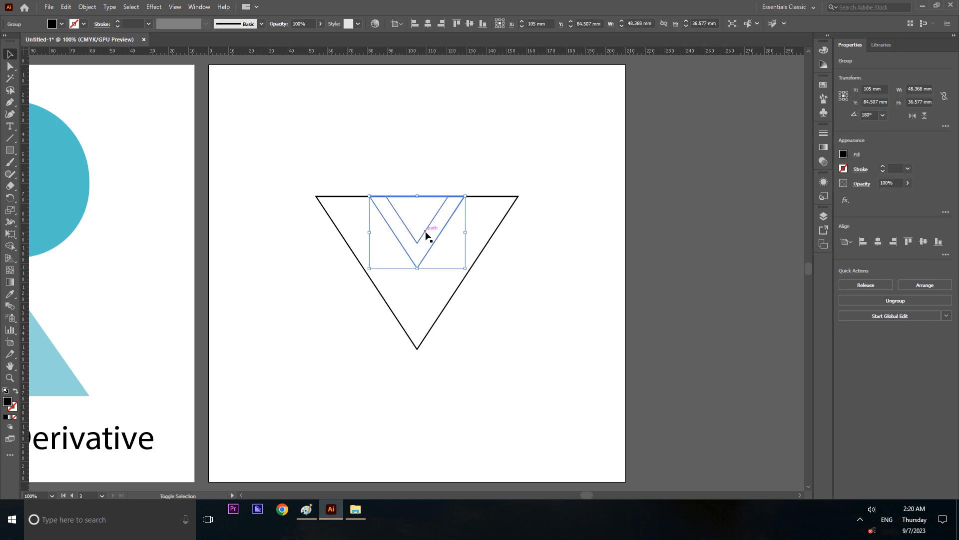
drag(465, 269, 481, 283)
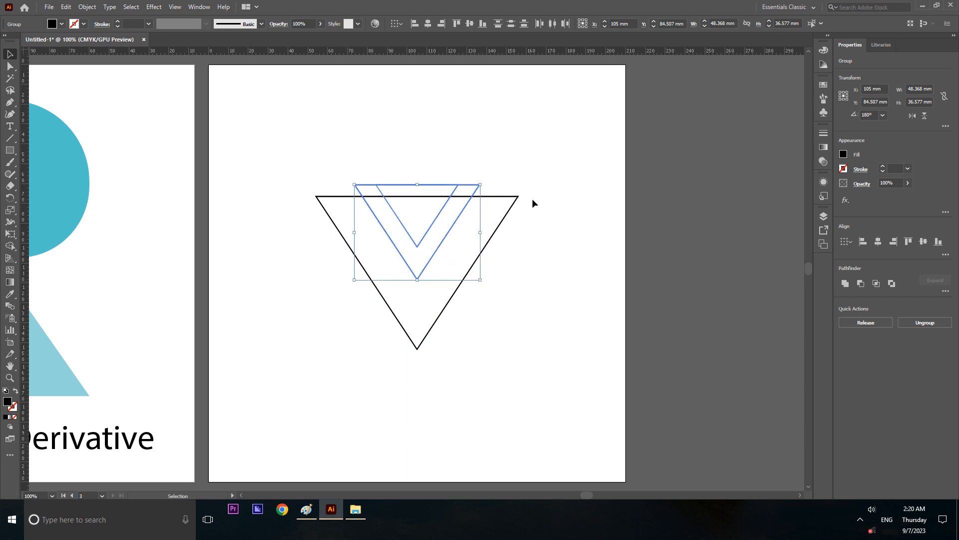
key(a)
key(v)
shift+click(498, 196)
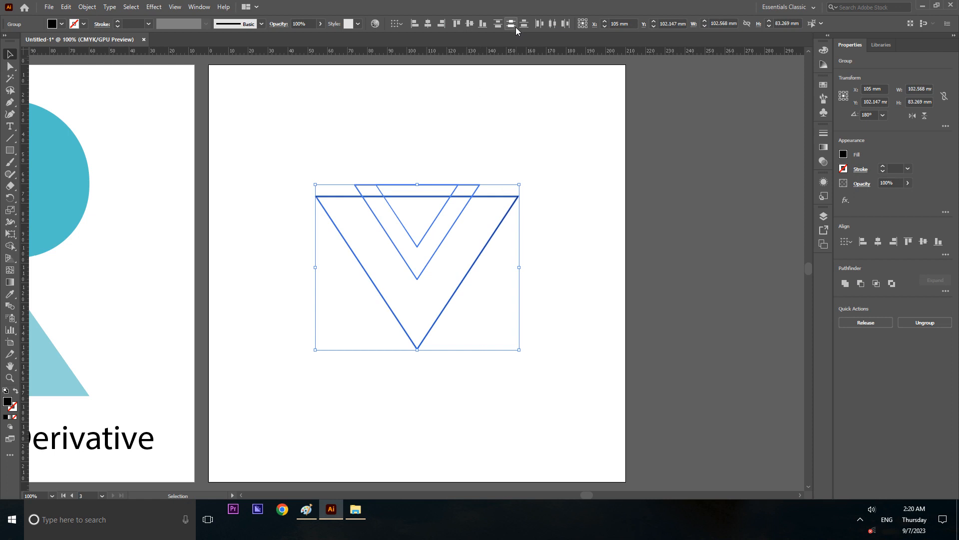
click(466, 25)
click(717, 240)
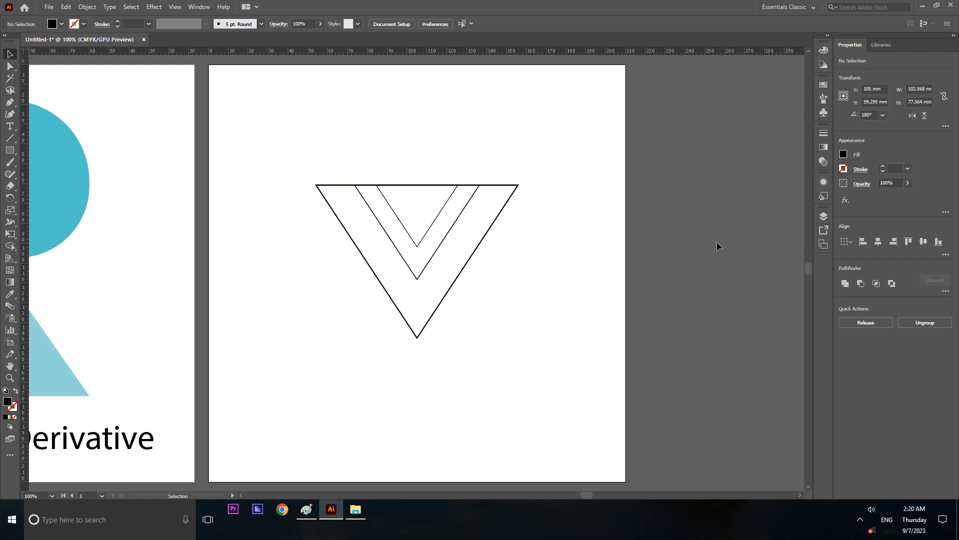
Step: Group the three nested triangles and center the group vertically on the artboard
drag(285, 162, 529, 379)
key(a)
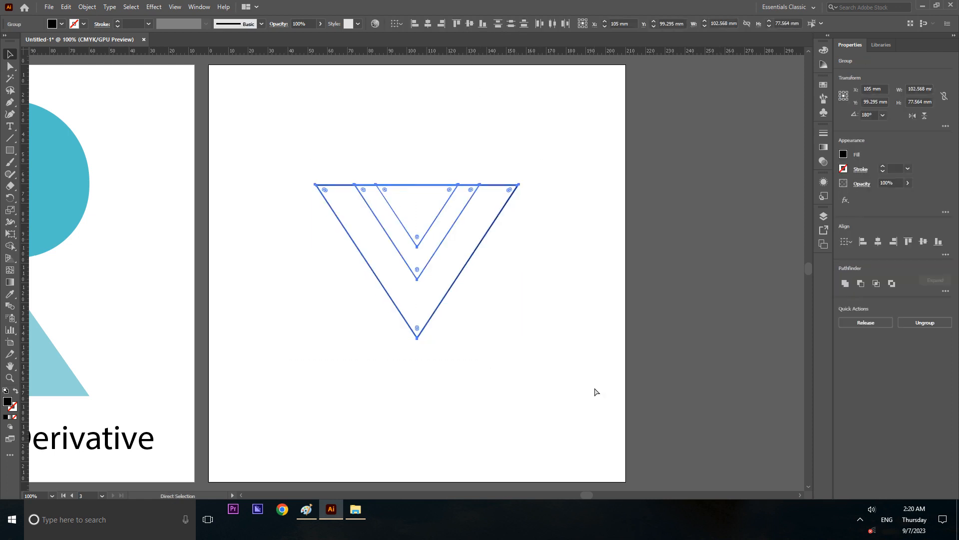
key(v)
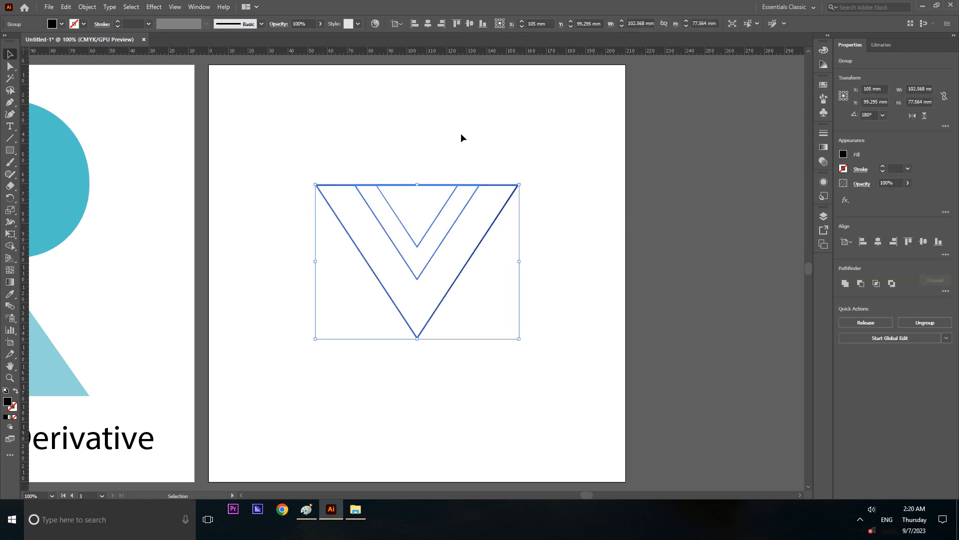
click(470, 24)
click(743, 302)
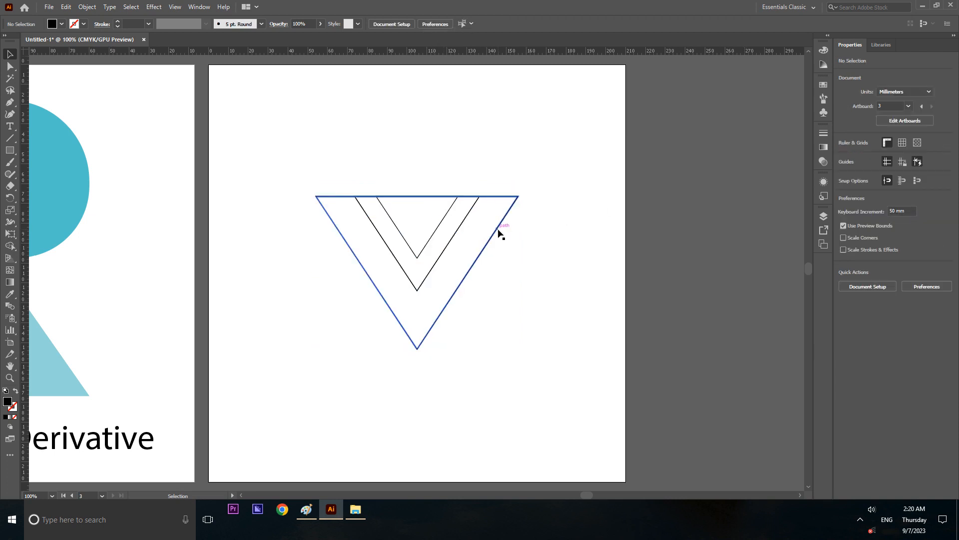
Step: Ungroup the centered triangle group into its three separate triangles
click(498, 231)
right_click(499, 233)
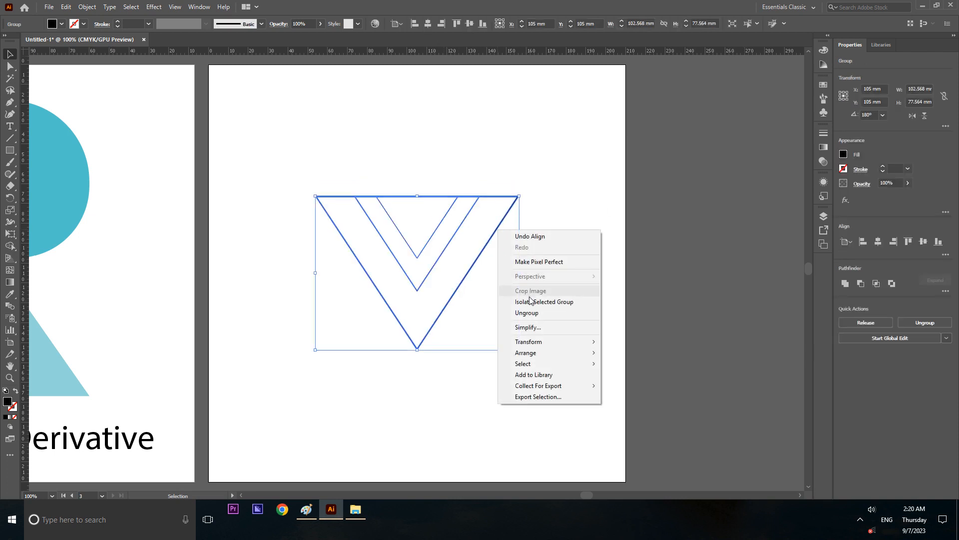
click(570, 312)
click(420, 337)
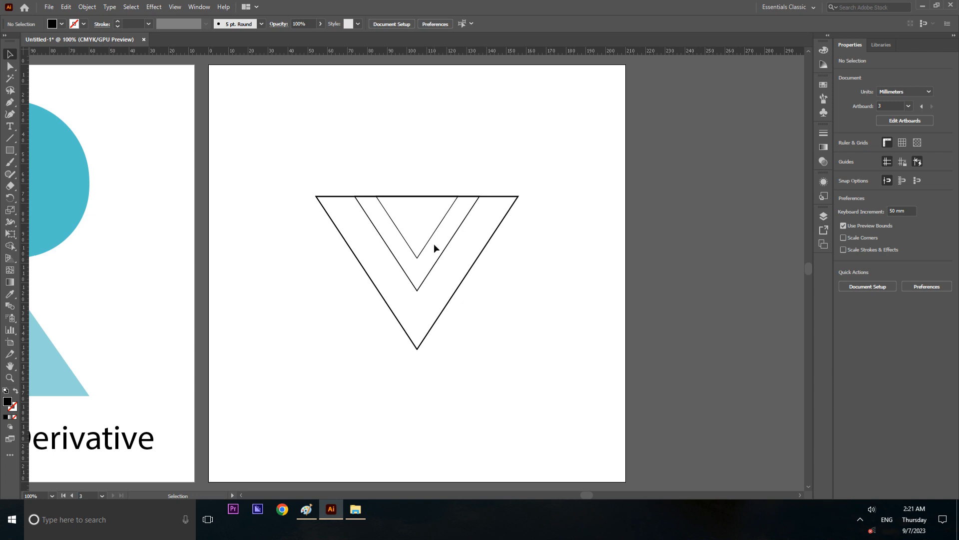
Step: Scale the two inner triangles up together to about 73 mm wide and realign the top edges of all three triangles
click(439, 258)
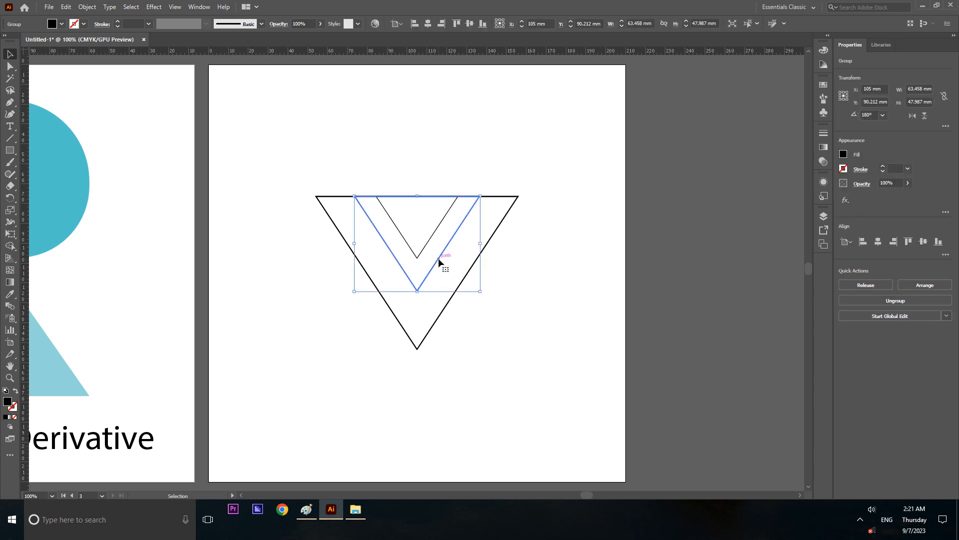
shift+click(423, 247)
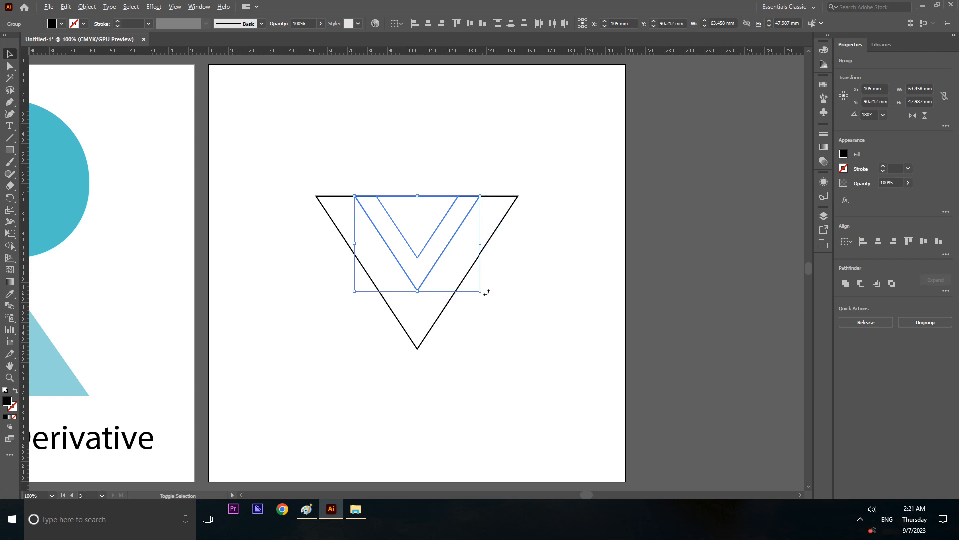
drag(480, 291, 491, 300)
drag(490, 300, 506, 262)
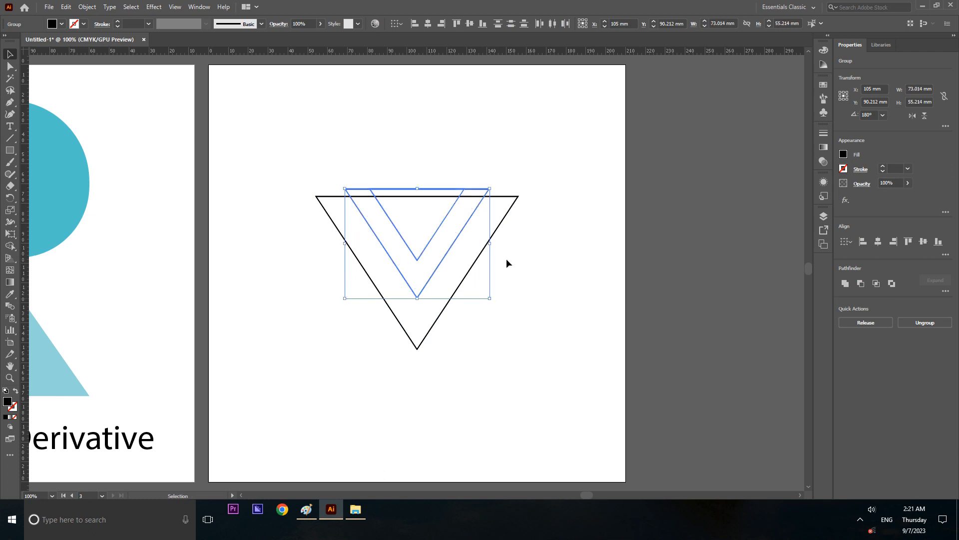
shift+click(507, 197)
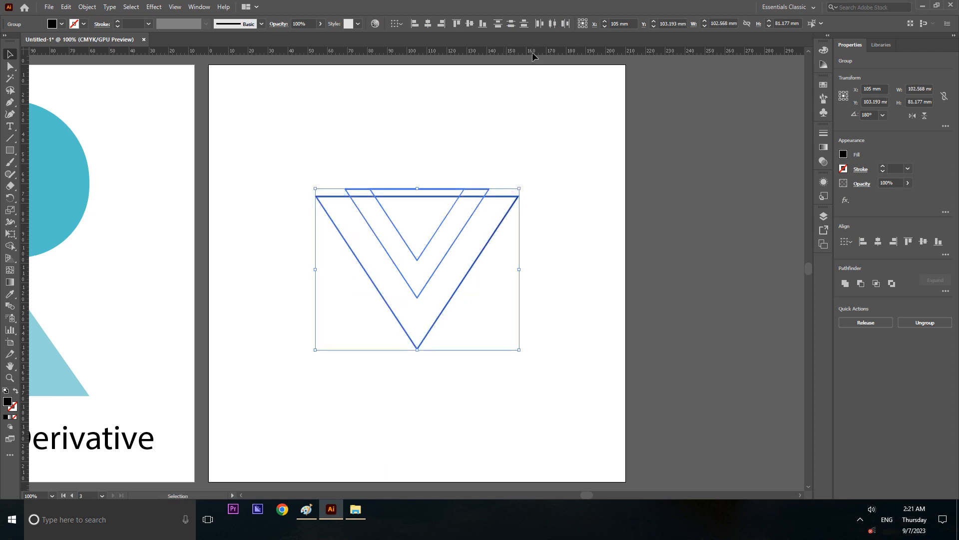
click(461, 22)
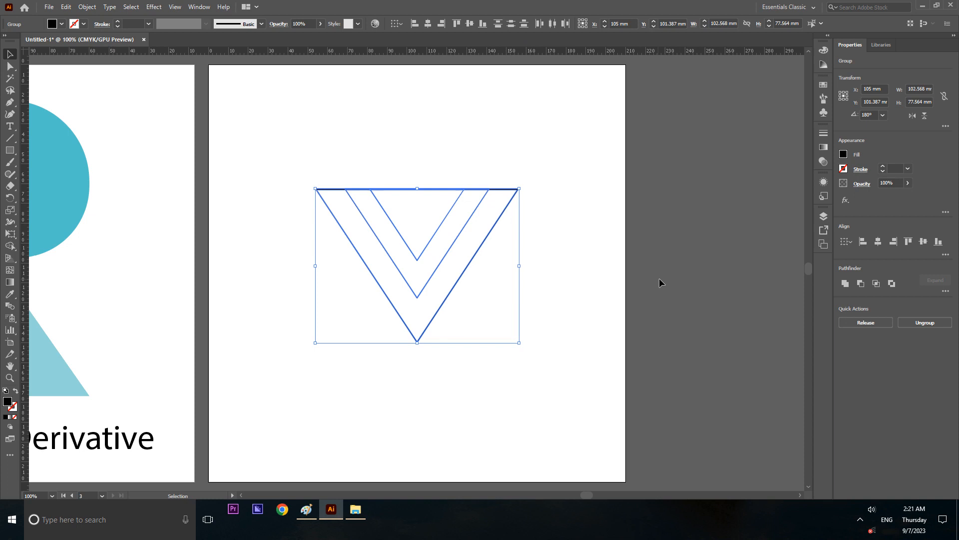
click(687, 269)
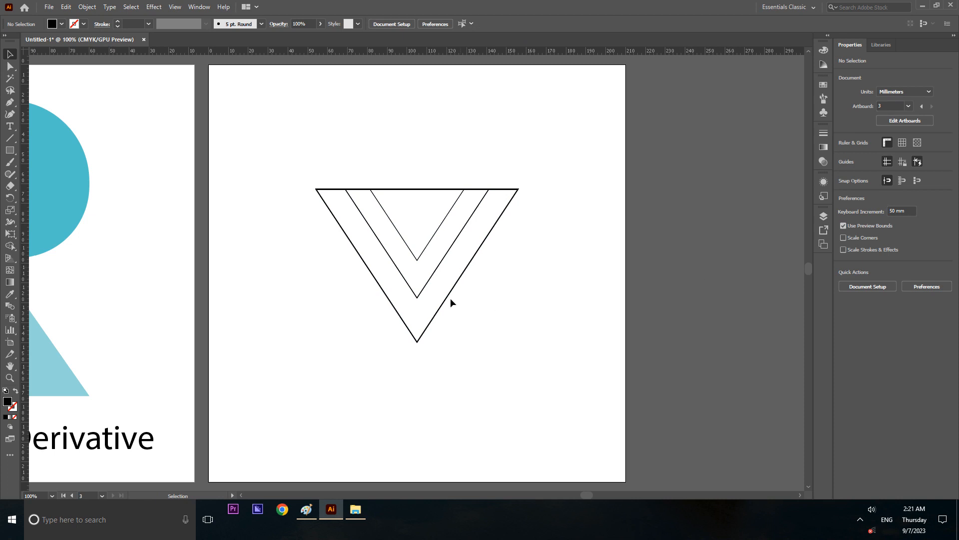
Step: Create a copy of the middle triangle rotated 180° and place it directly below, with its apex touching the middle triangle's tip
click(431, 274)
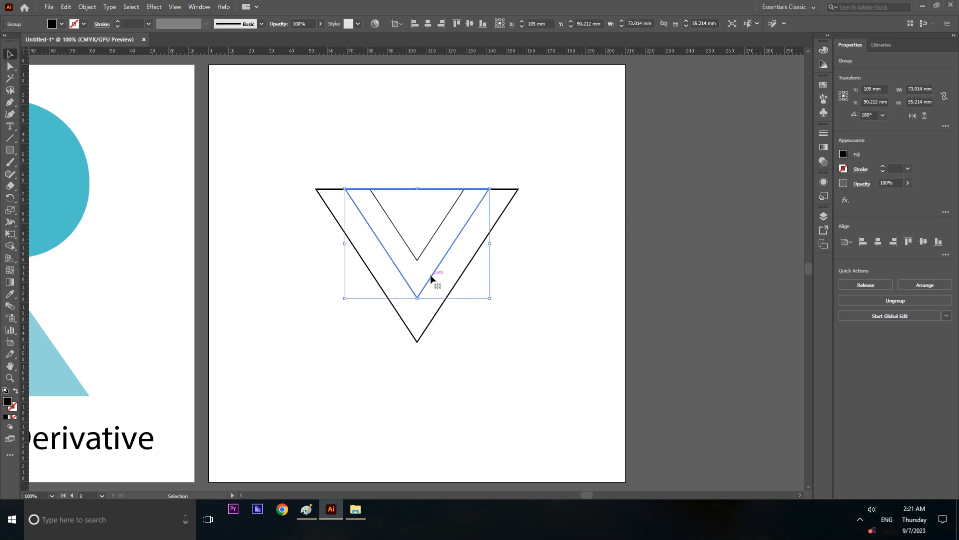
key(a)
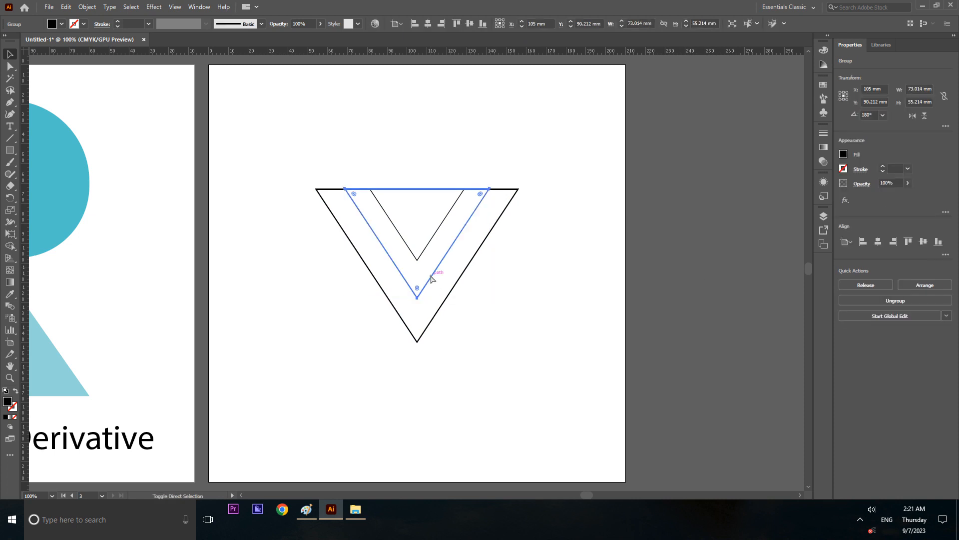
key(v)
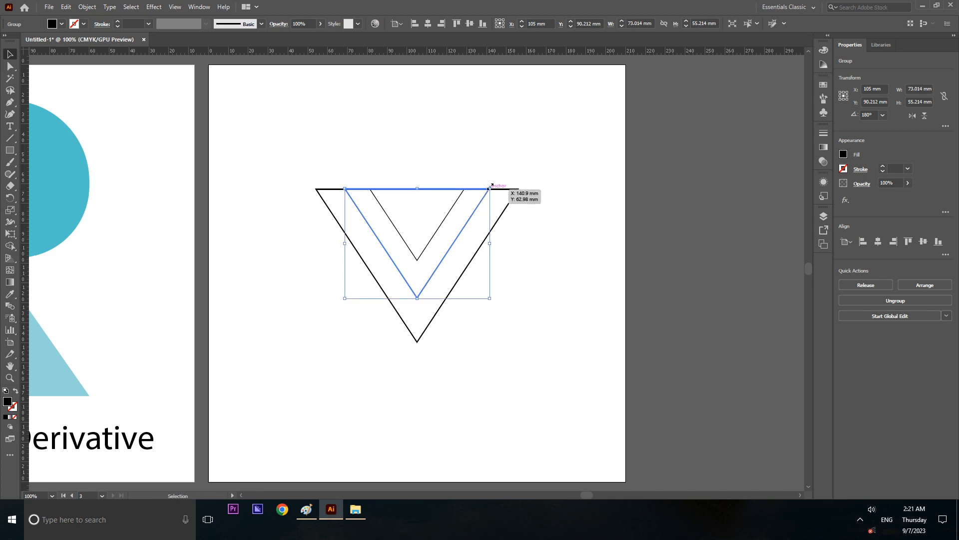
drag(493, 184, 269, 341)
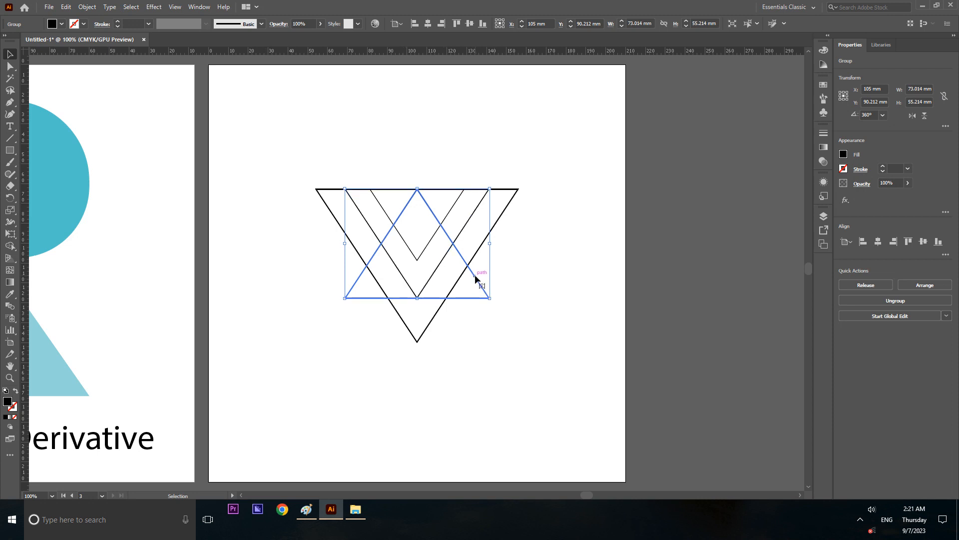
drag(474, 275, 479, 385)
click(541, 316)
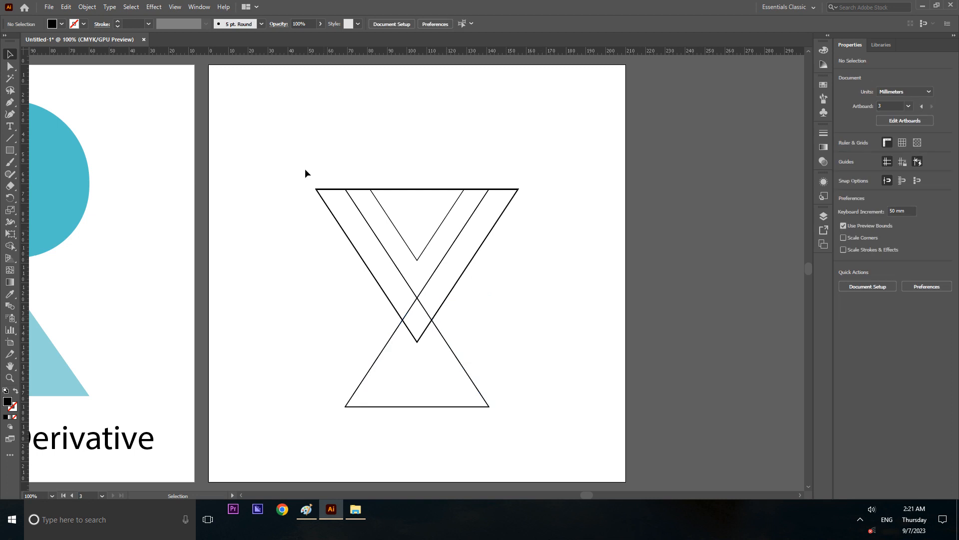
drag(279, 160, 578, 448)
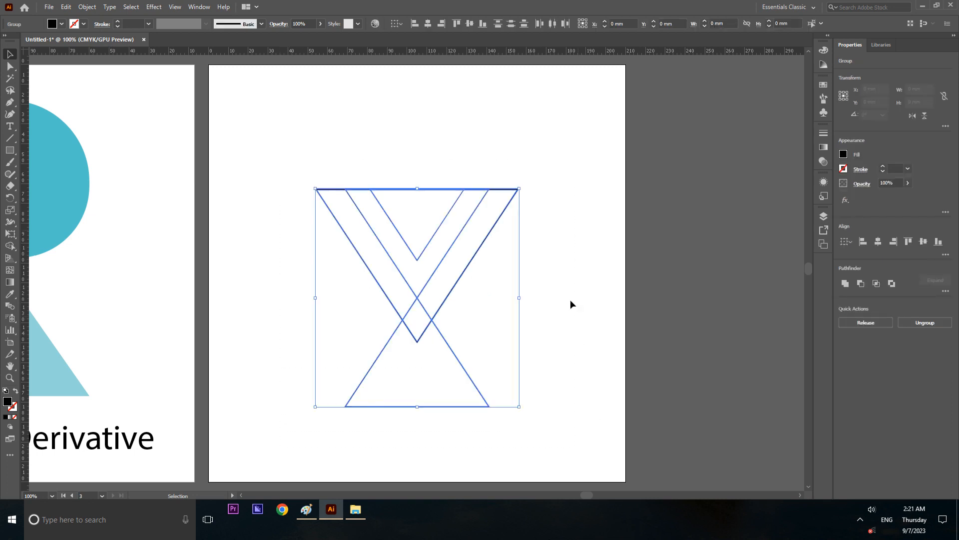
click(9, 245)
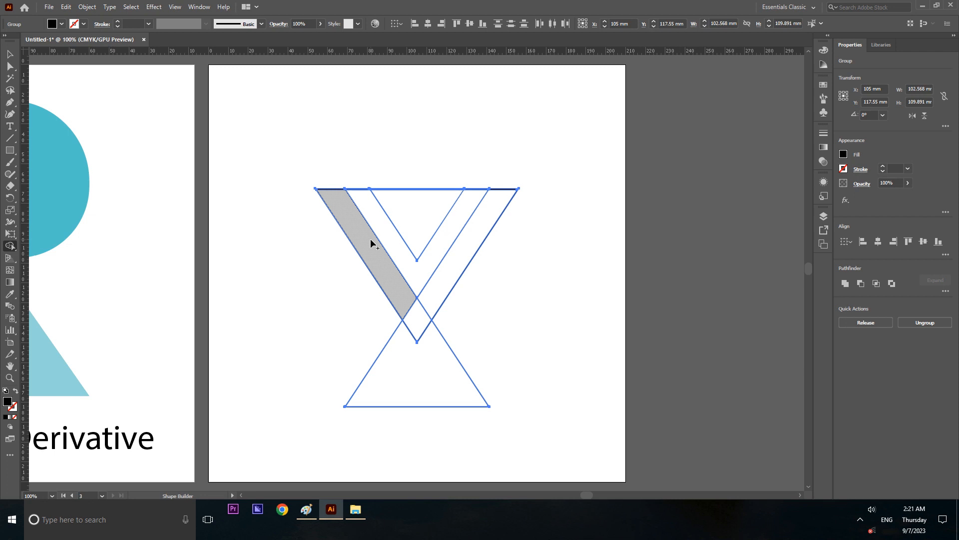
click(10, 54)
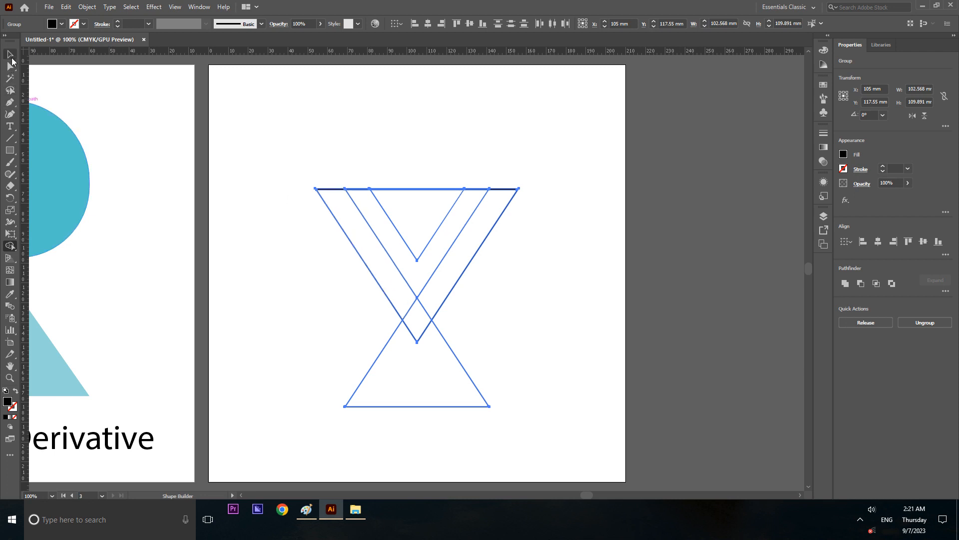
click(715, 249)
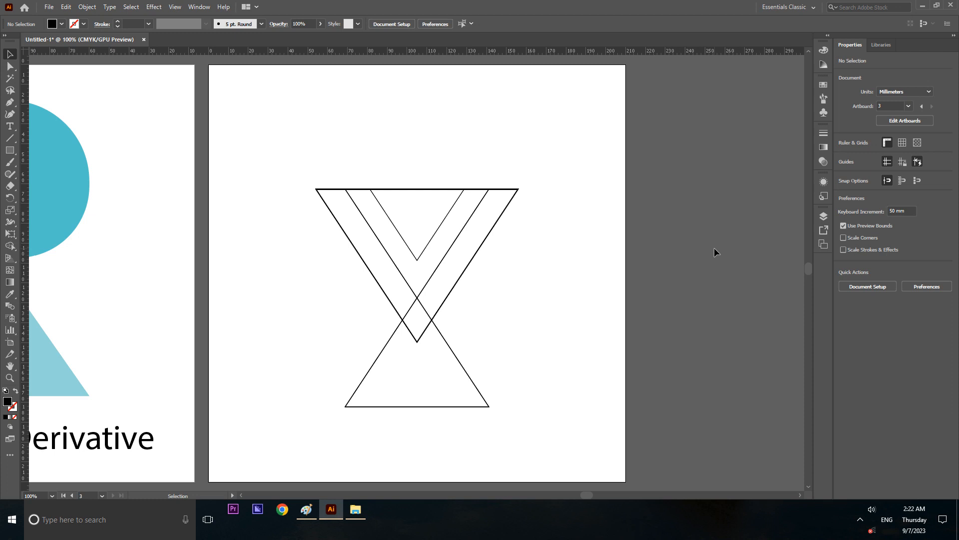
Step: Try to narrow the upright lower triangle by scaling it inward from its side
click(465, 372)
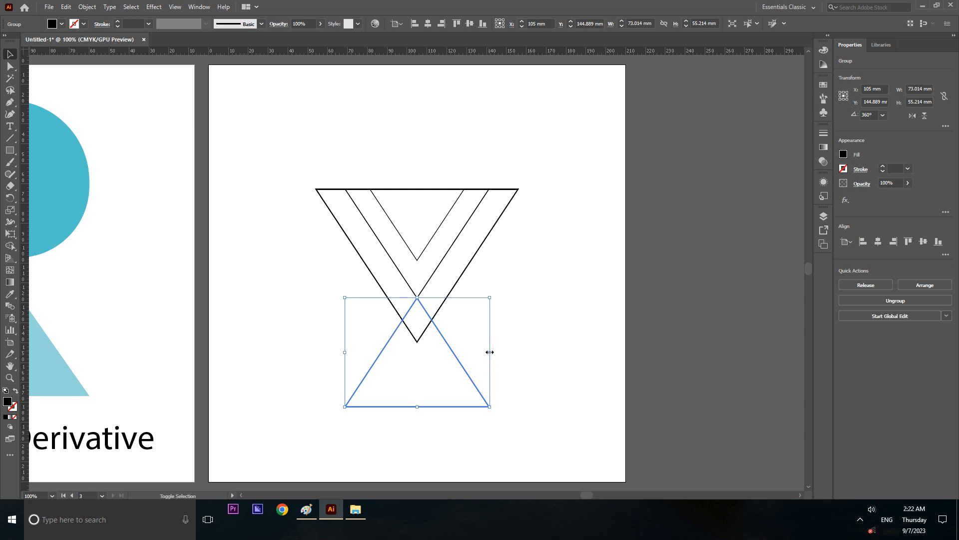
drag(490, 352, 483, 352)
key(ctrl+z)
drag(491, 353, 484, 353)
key(a)
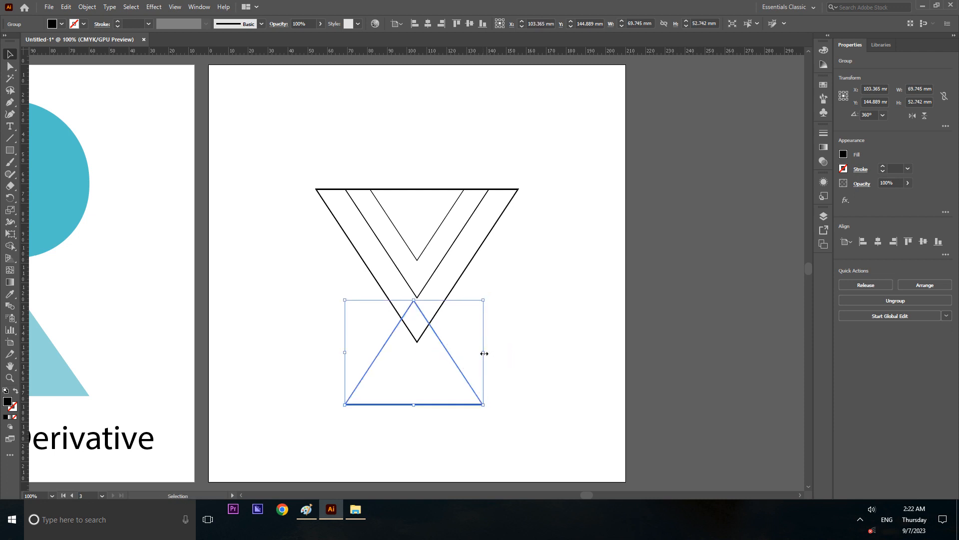
key(ctrl+z)
key(v)
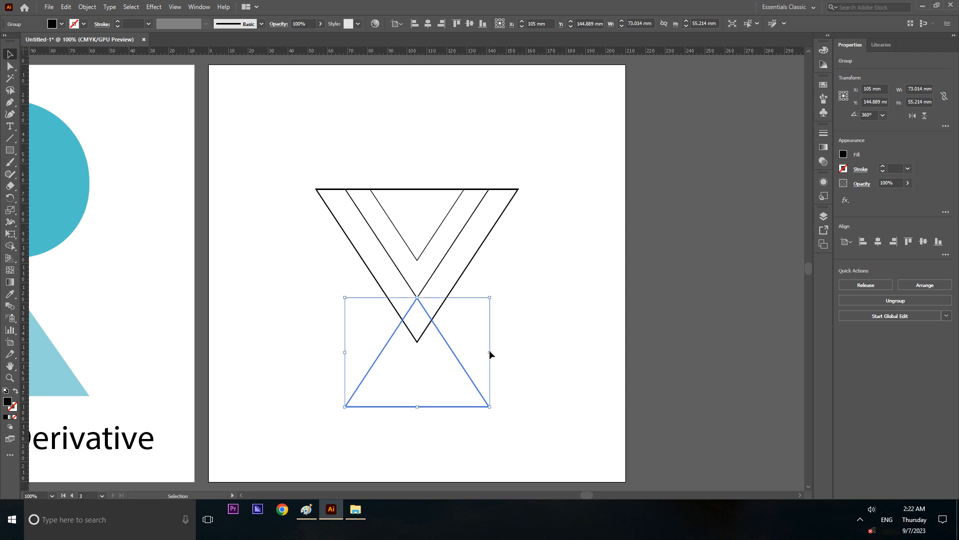
mouse_move(490, 352)
mouse_down()
mouse_move(502, 353)
mouse_move(479, 350)
mouse_up()
key(ctrl+z)
Step: Narrow the upright lower triangle symmetrically about its center, keeping its height and its apex at the middle triangle's tip
drag(490, 353, 461, 357)
click(507, 349)
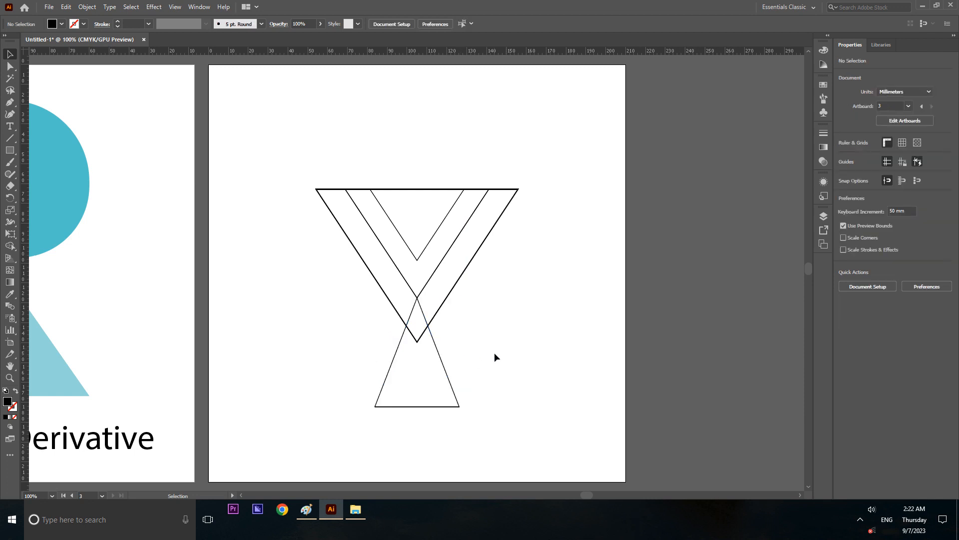
click(443, 366)
click(519, 349)
Step: Fill the outer V band black with the Shape Builder tool, covering both arms and the overlap at its lower tip
drag(283, 153, 571, 440)
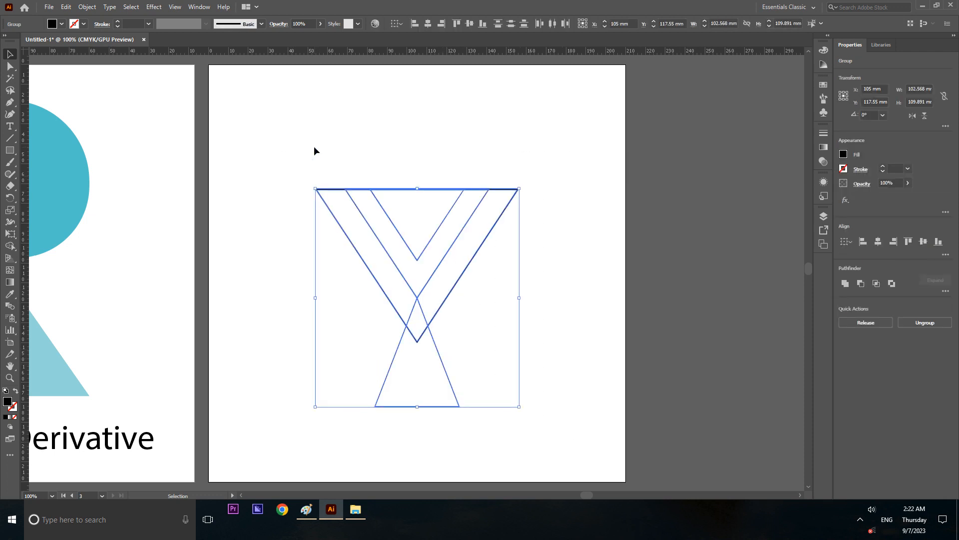
click(9, 245)
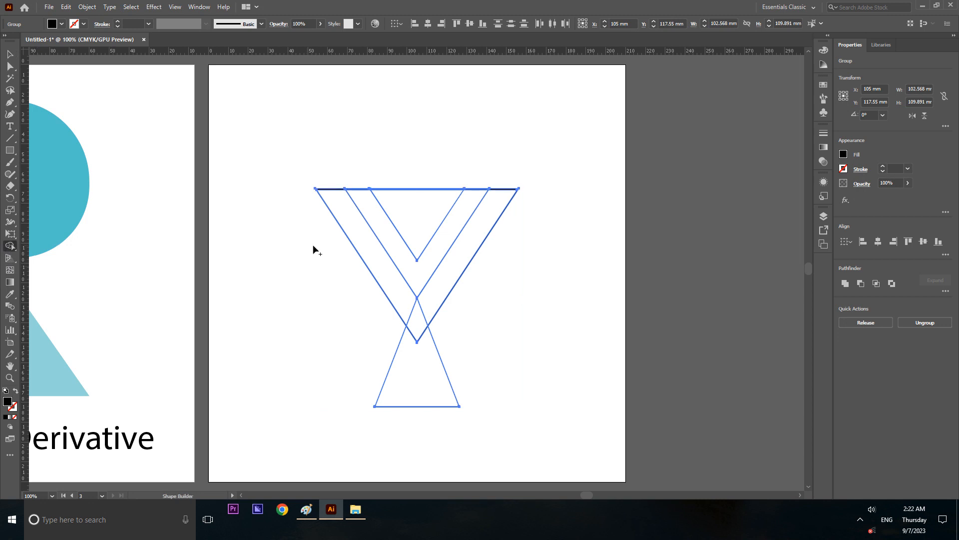
click(371, 248)
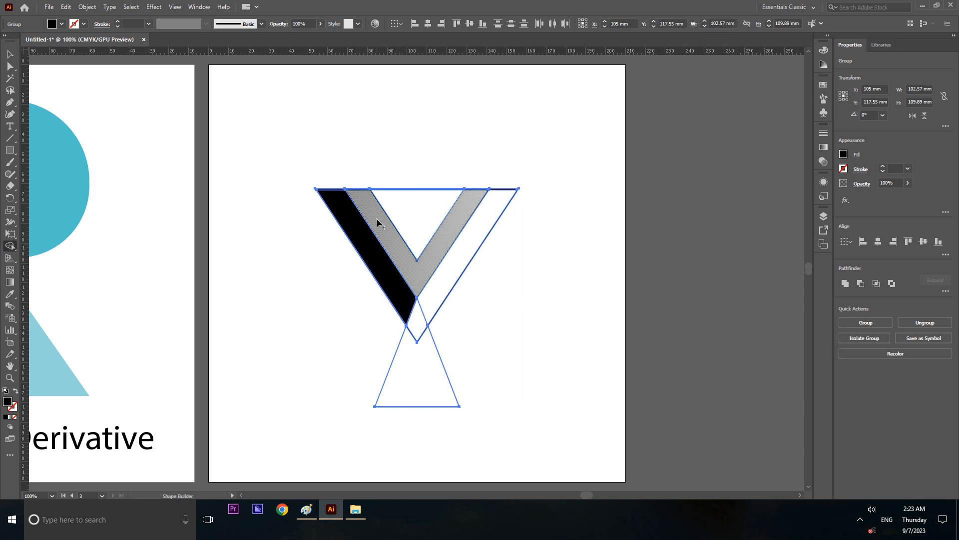
click(441, 282)
click(418, 320)
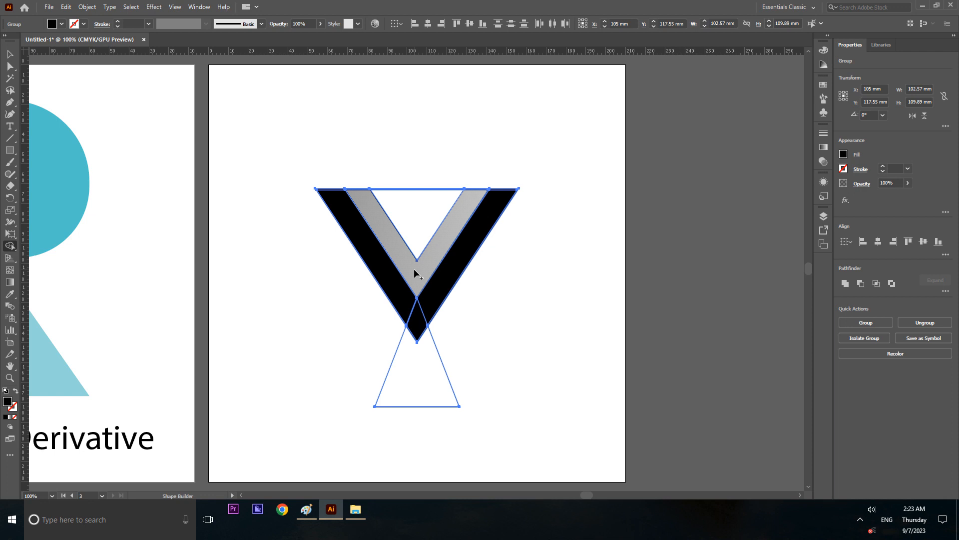
Step: Change the fill color to pink and fill the inner V band between the middle and smallest triangles with Shape Builder
click(52, 24)
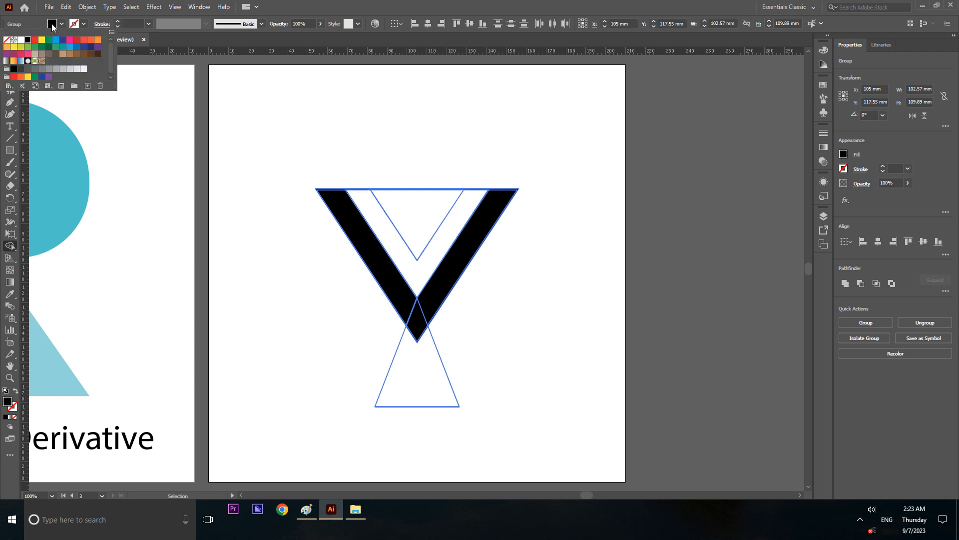
click(70, 40)
click(378, 220)
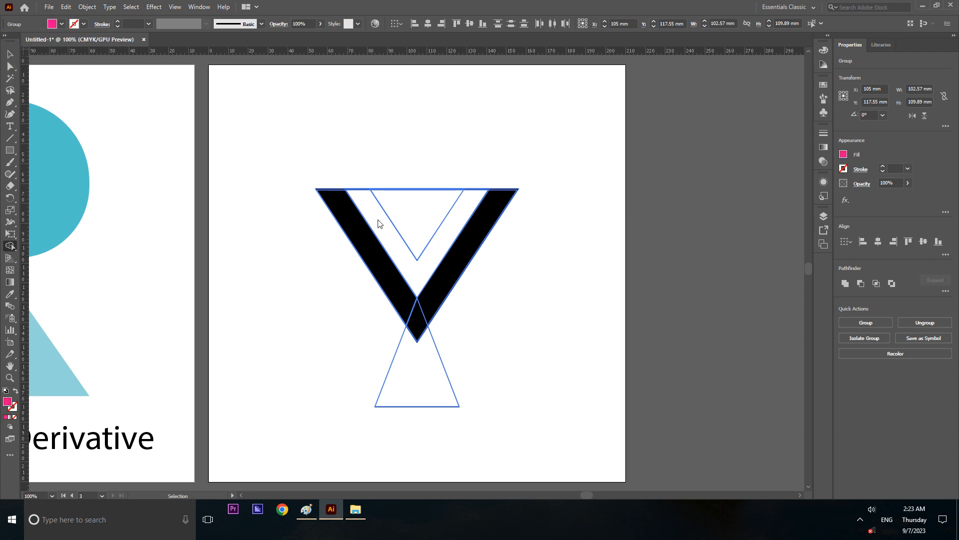
click(388, 233)
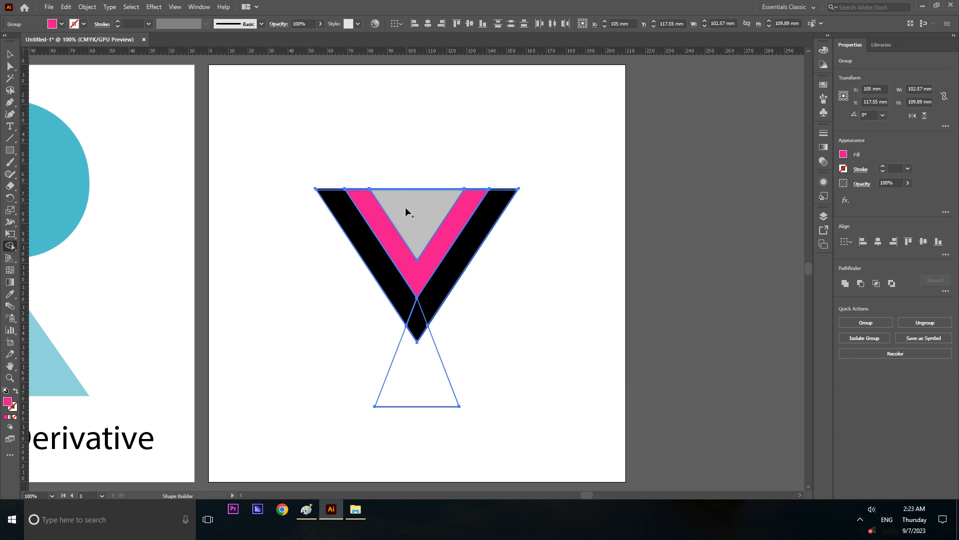
Step: Change the fill color to white and fill the smallest inner triangle with Shape Builder
click(52, 24)
click(20, 40)
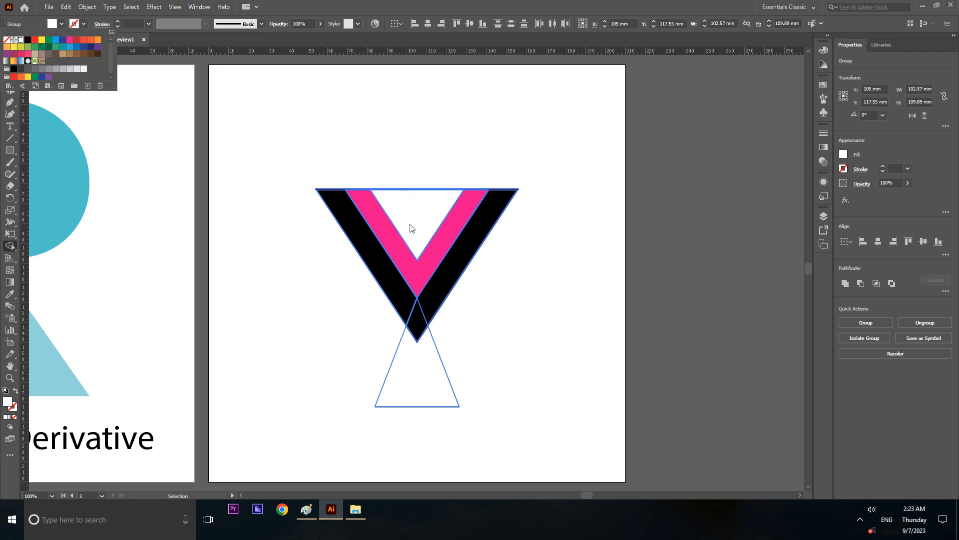
click(410, 233)
click(407, 232)
click(10, 54)
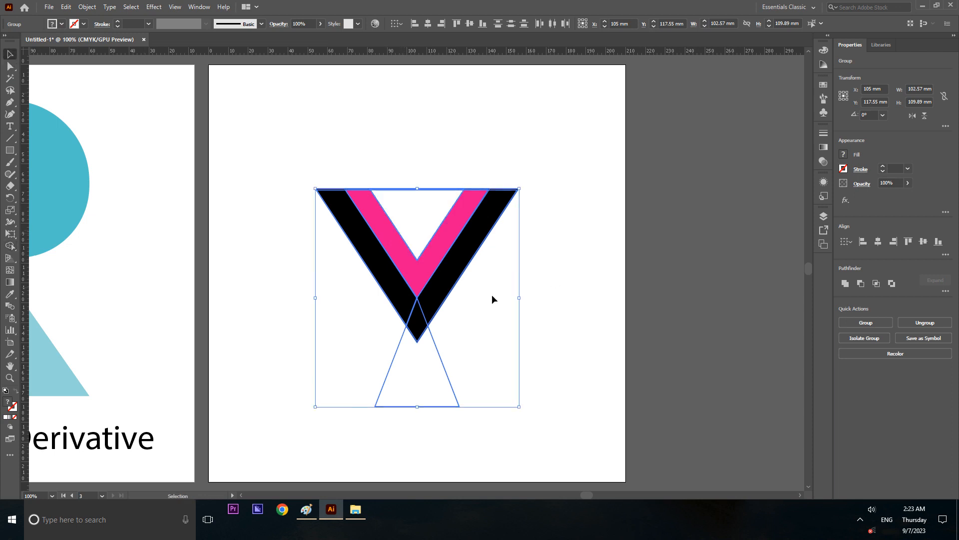
scroll(386, 305, down, 1)
click(493, 332)
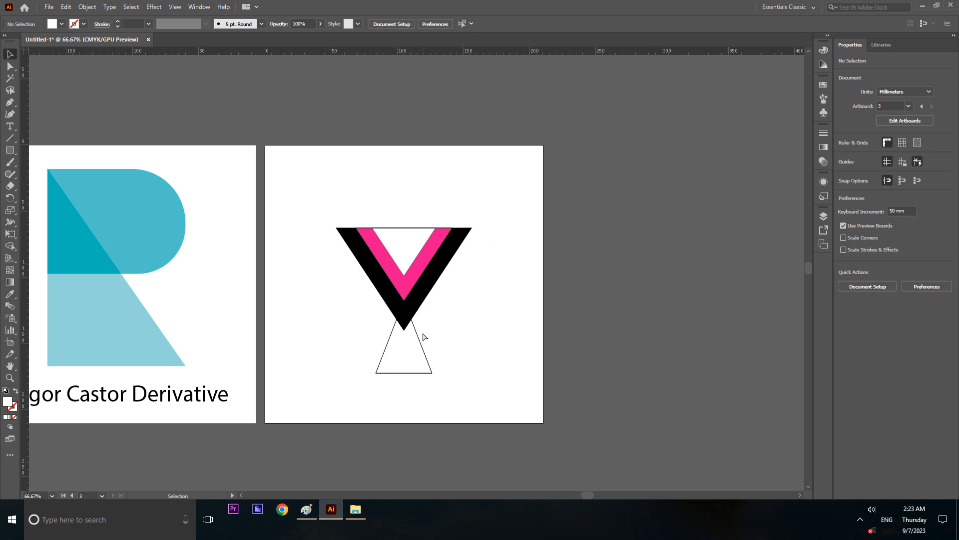
Step: Try moving the lower triangle group with its diamond overlap out to the right of the V shape
scroll(426, 337, up, 1)
click(399, 320)
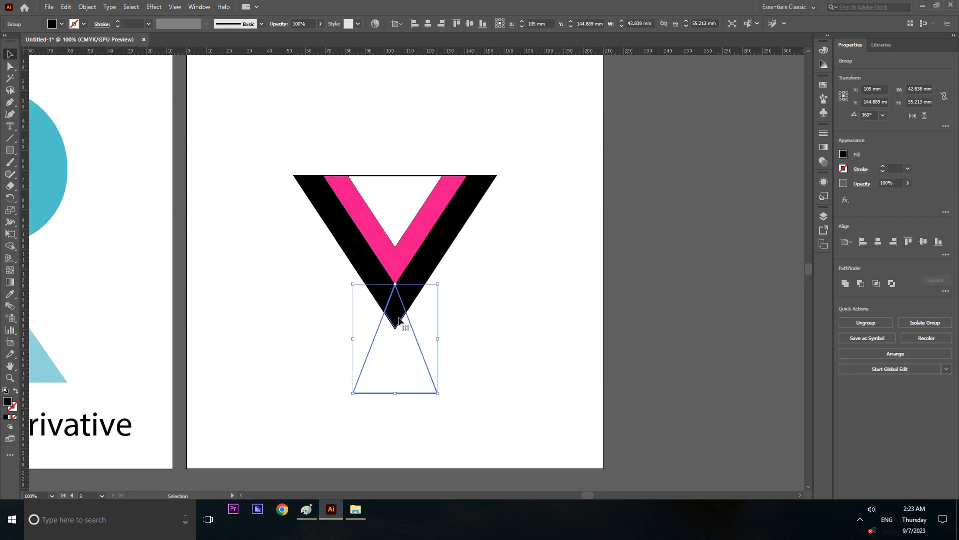
click(481, 351)
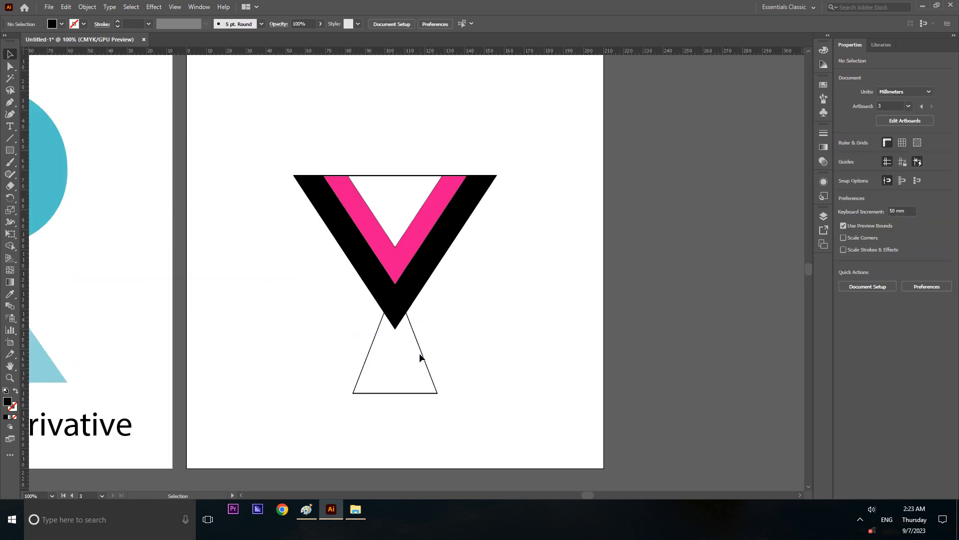
drag(423, 358, 681, 356)
click(677, 286)
click(399, 313)
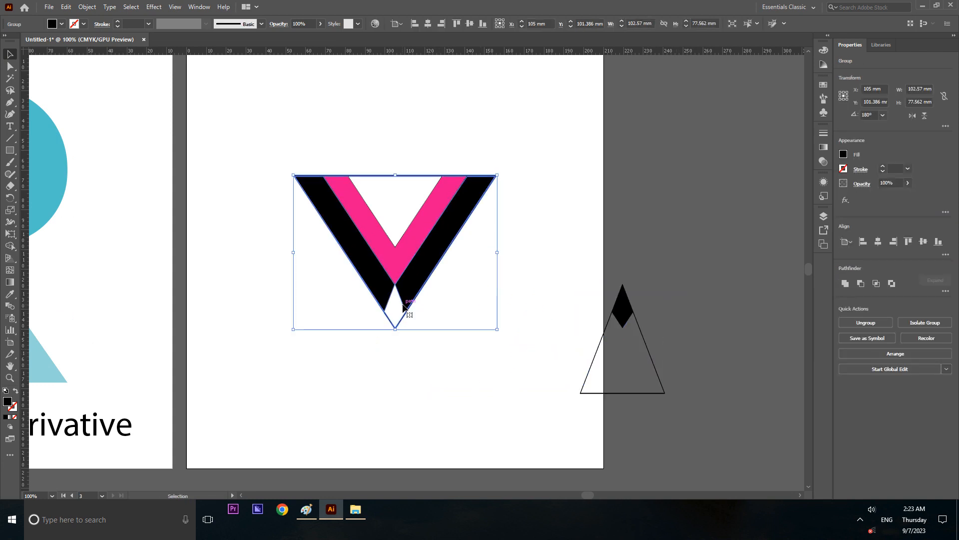
click(662, 326)
double_click(639, 326)
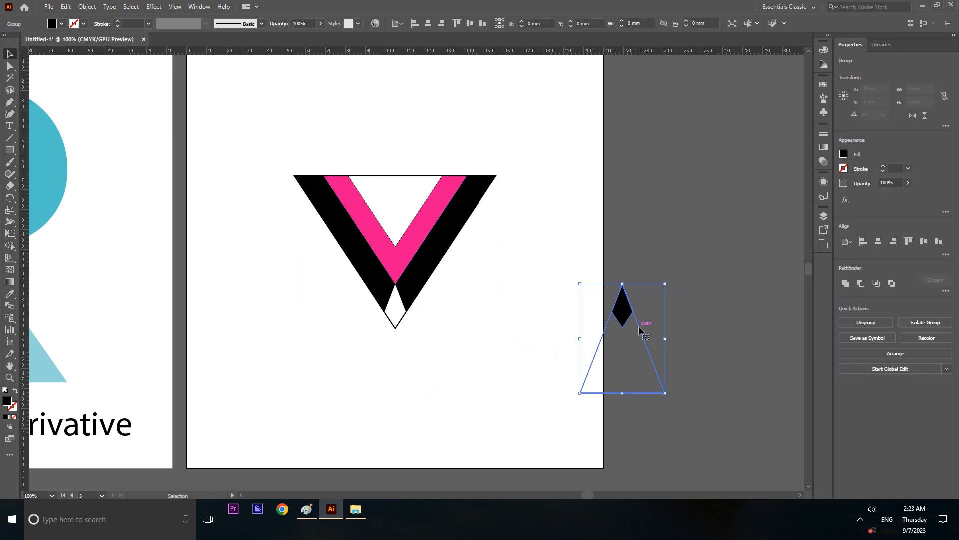
click(35, 61)
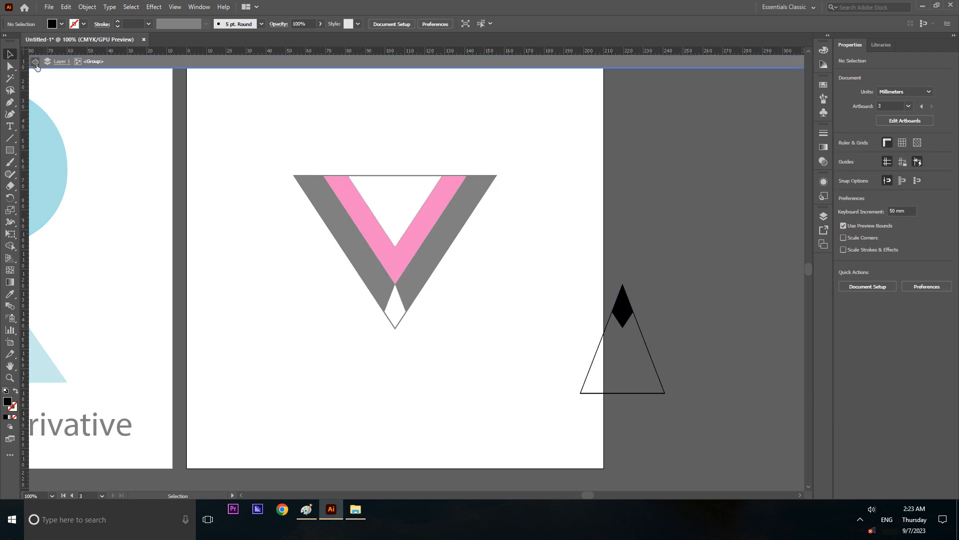
Step: Ungroup the displaced lower triangle group and delete the triangle outline, leaving only the diamond
right_click(652, 363)
click(680, 273)
click(652, 323)
click(643, 325)
key(Delete)
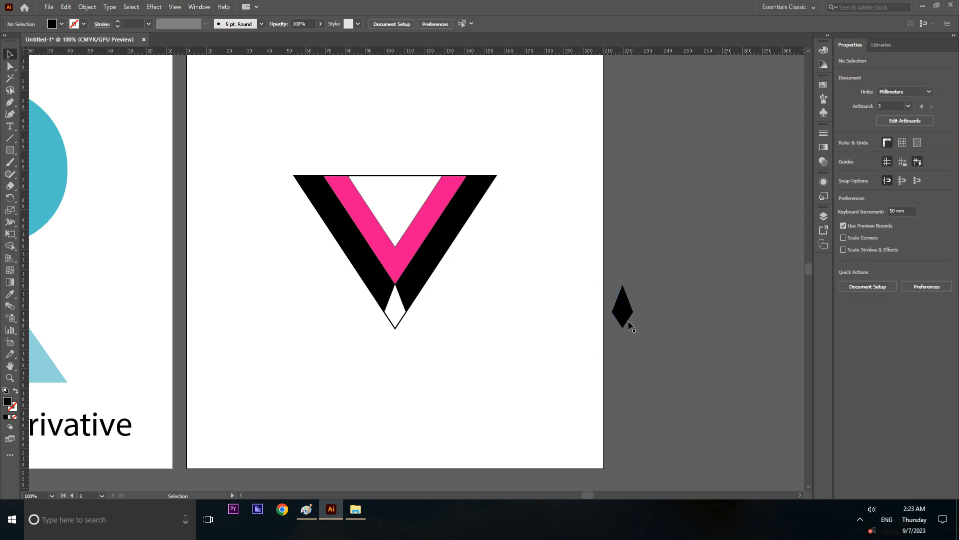
Step: Try filling the separated diamond with white from the swatches
click(628, 323)
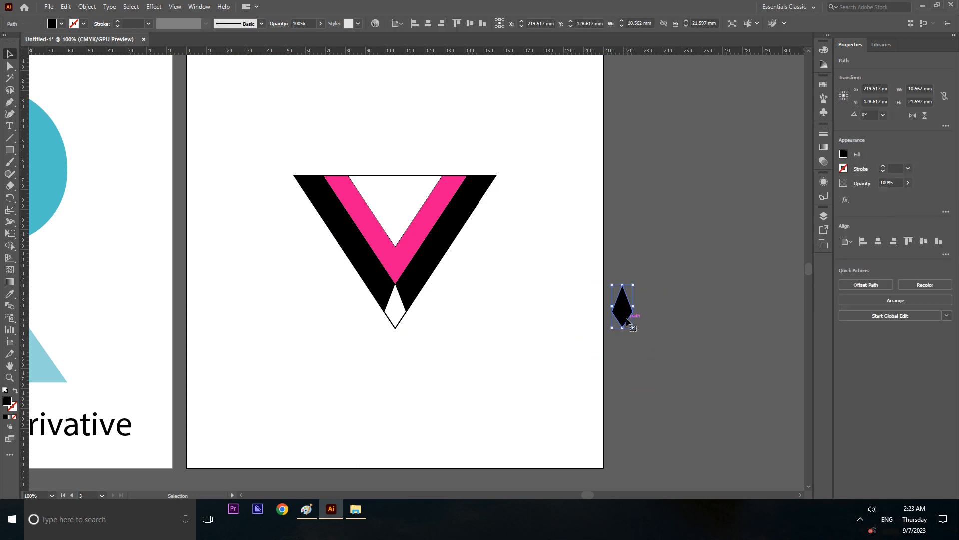
click(51, 26)
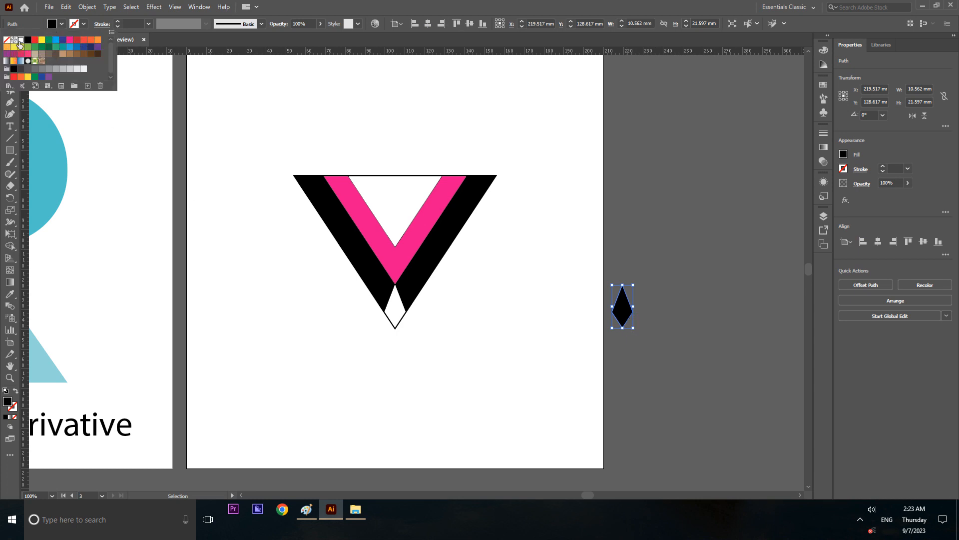
click(20, 39)
click(659, 276)
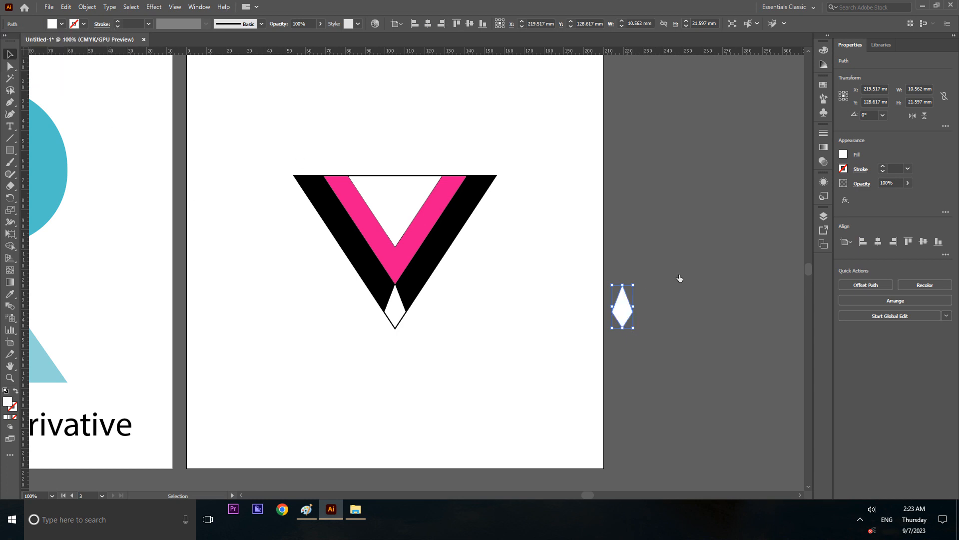
click(733, 407)
Step: Undo the diamond's white fill, the outline deletion, the ungrouping and the move of the lower triangle group
key(ctrl+z)
key(ctrl+z)
key(ctrl+z)
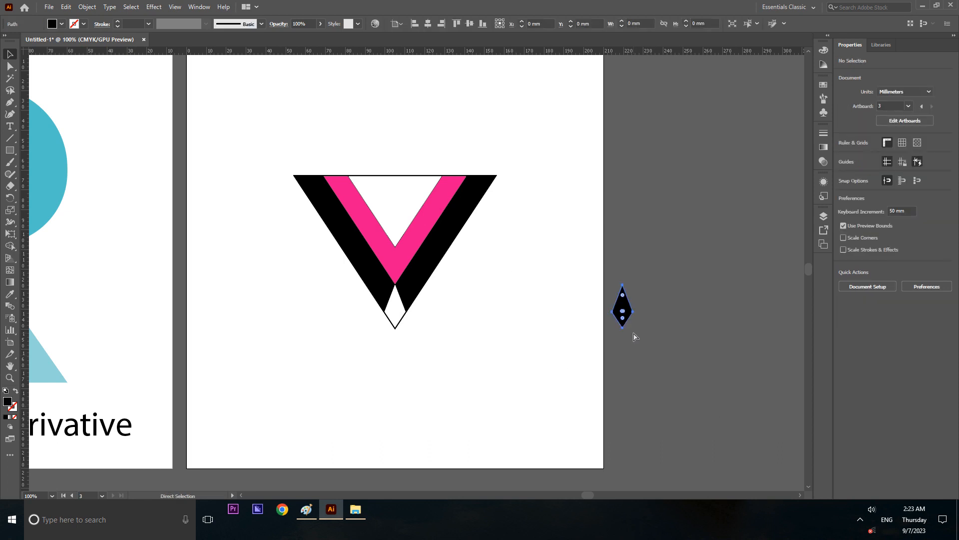
key(ctrl+g)
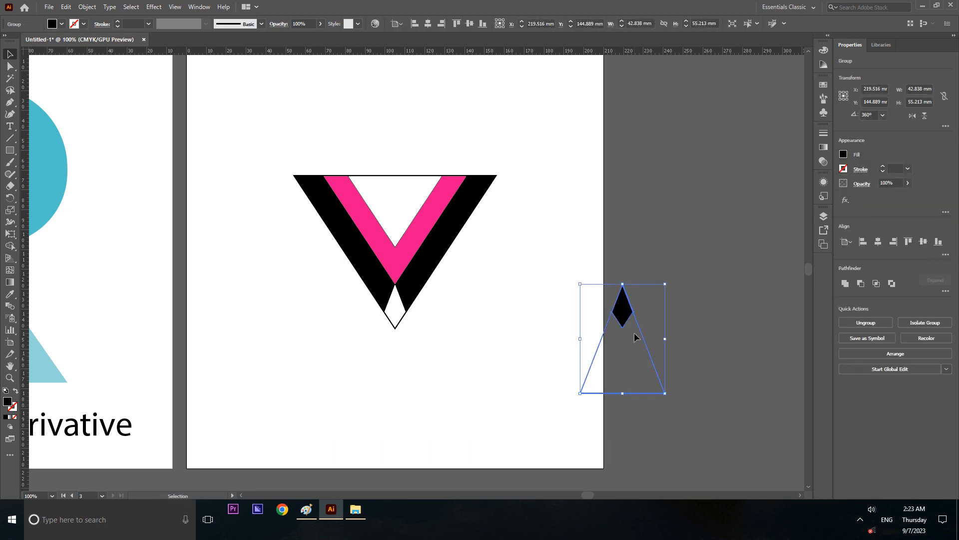
key(ctrl+d)
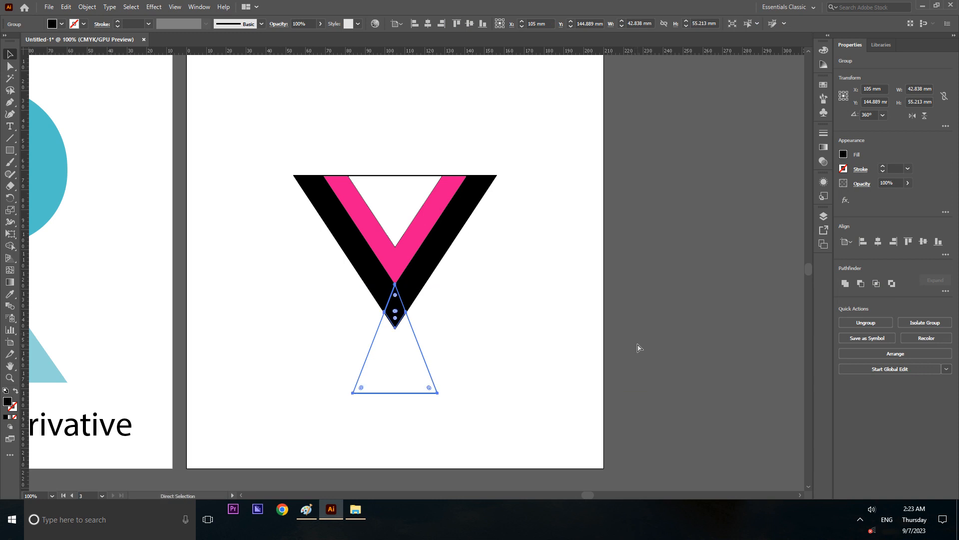
Step: Set the keyboard increment to 100 mm and nudge the lower triangle group 100 mm to the right
key(ctrl+k)
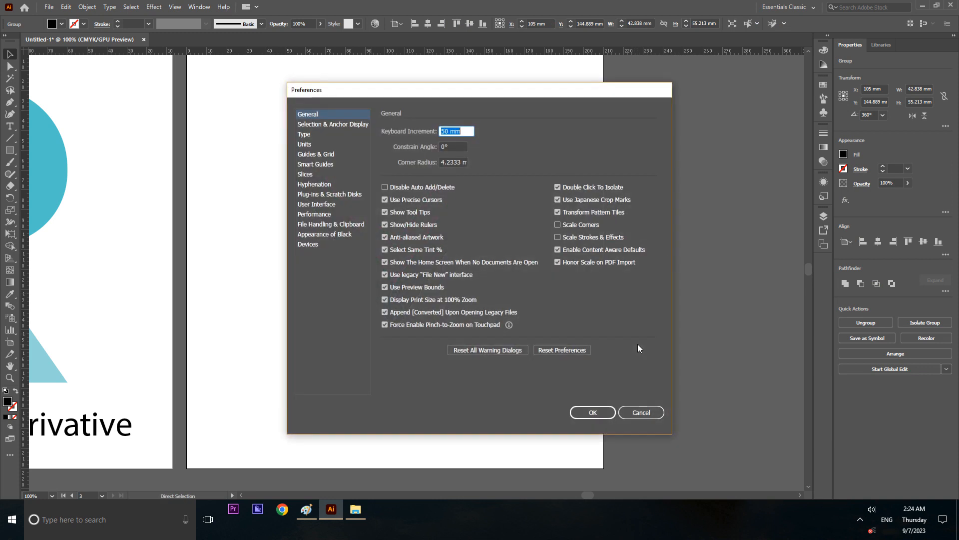
text(100)
key(Return)
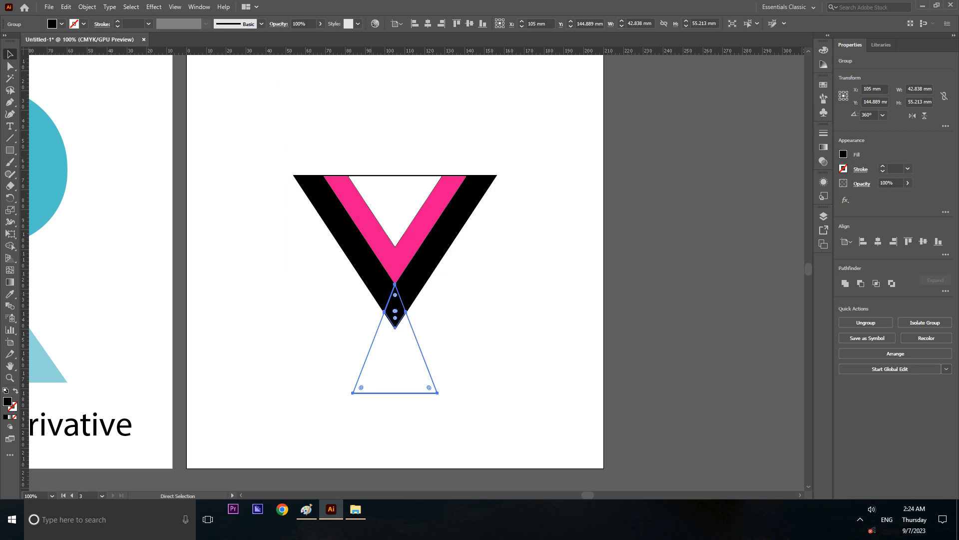
key(v)
key(Right)
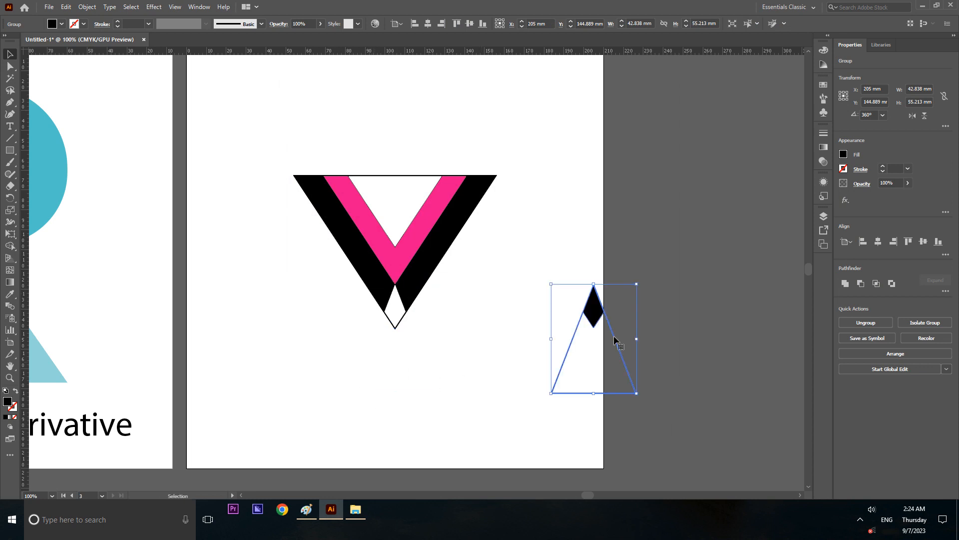
key(Left)
Step: Ungroup the lower triangle group and delete its triangle outline, keeping the black diamond
right_click(619, 348)
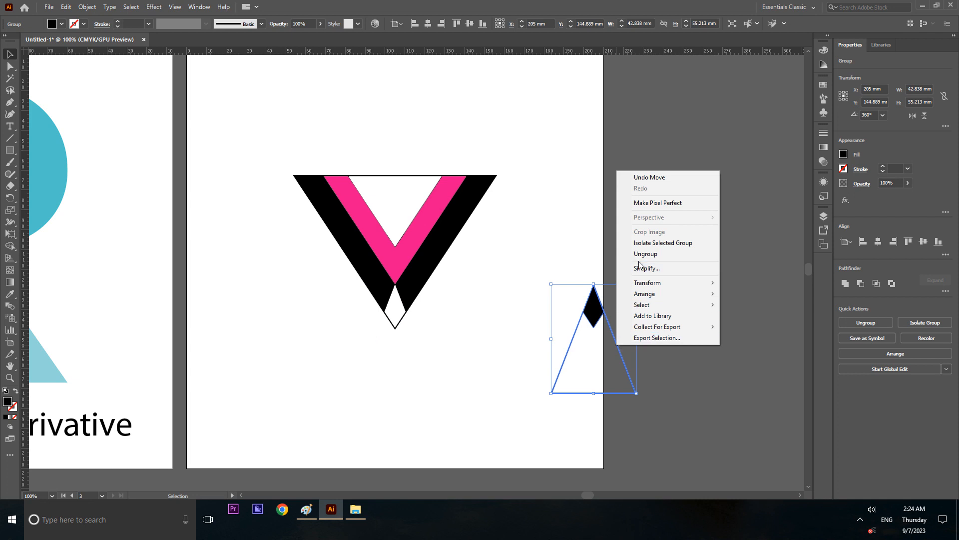
click(643, 254)
click(706, 347)
click(620, 346)
key(Delete)
Step: Recolor the diamond white by sampling the smallest inner triangle with the Eyedropper
click(591, 319)
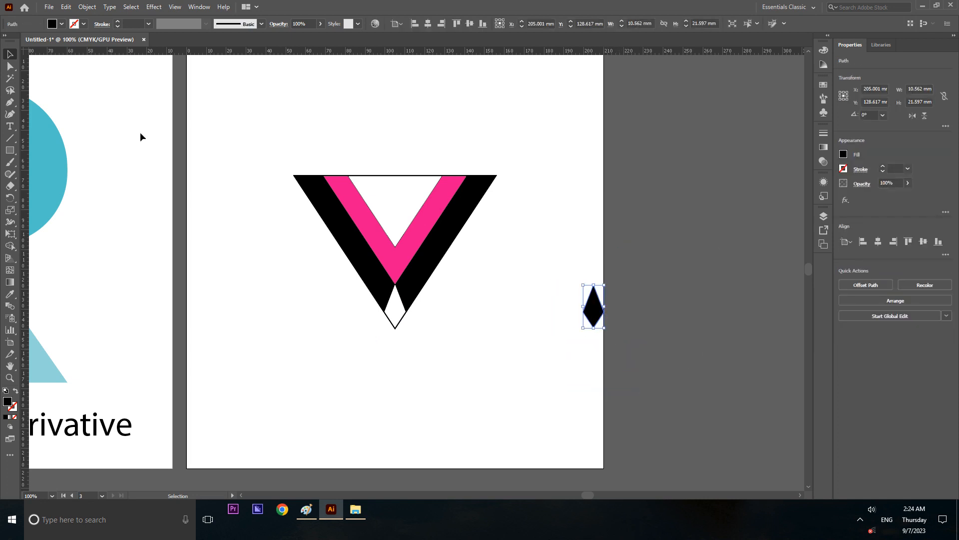
key(i)
click(395, 190)
click(10, 54)
click(664, 264)
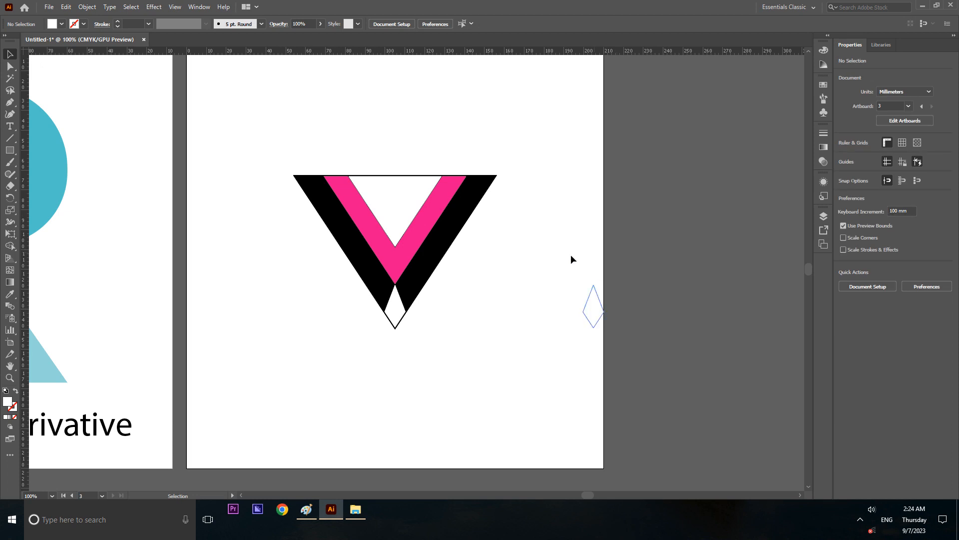
Step: Swap the diamond's fill and stroke for a white outline without fill, and nudge it 100 mm farther right
drag(570, 254, 649, 362)
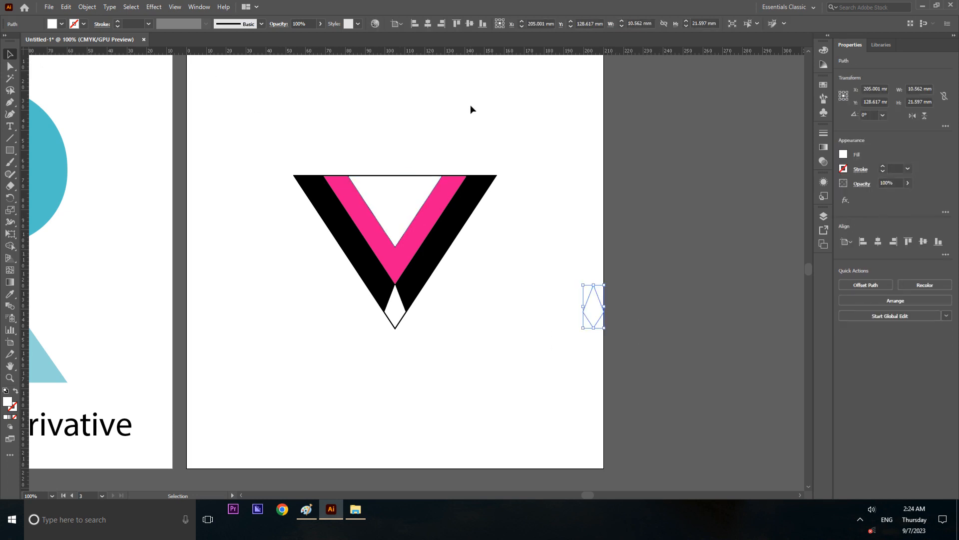
key(shift+x)
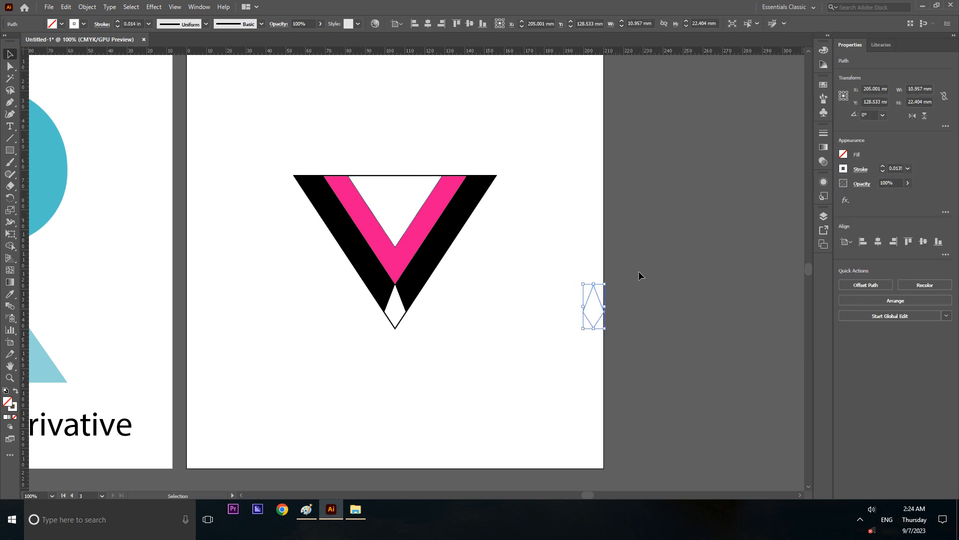
click(763, 298)
drag(560, 253, 702, 391)
key(Right)
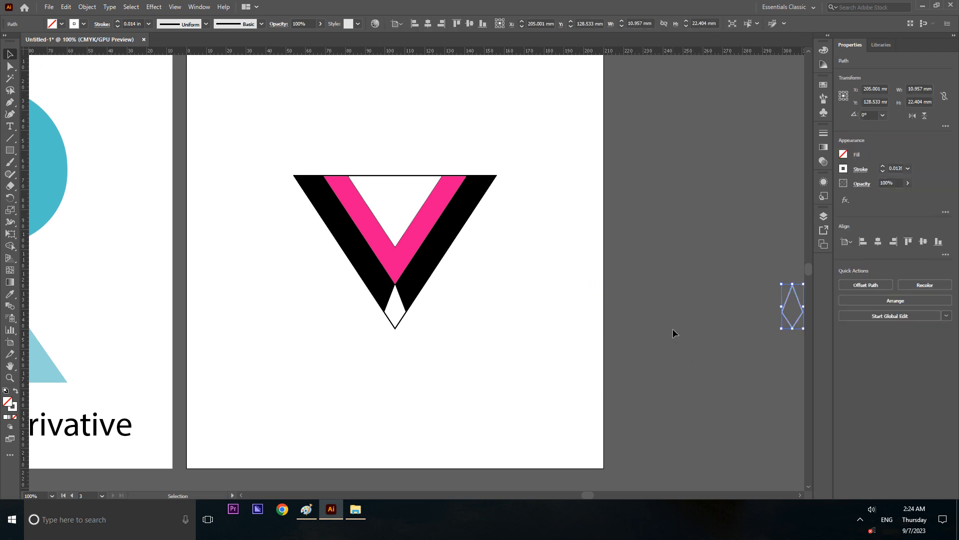
click(670, 273)
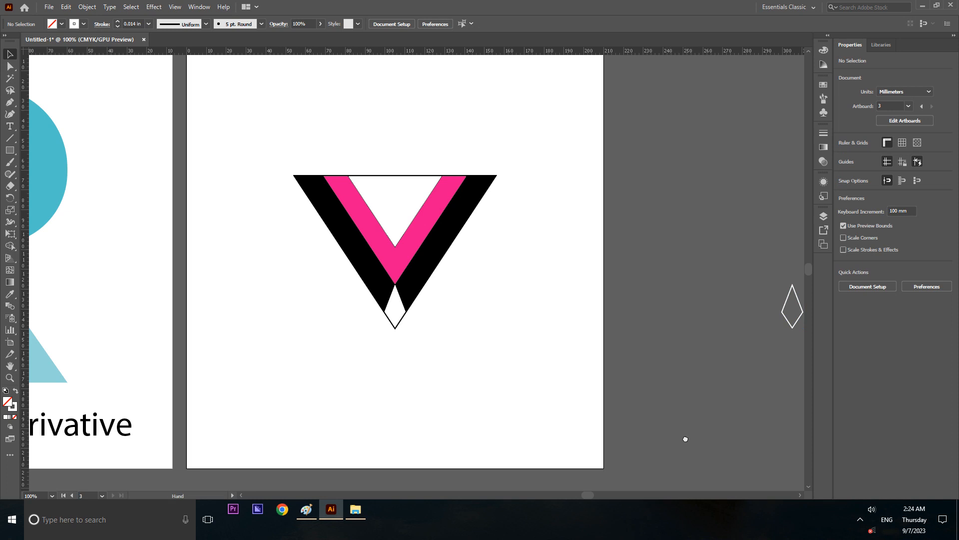
Step: Move the smallest white triangle group 200 mm to the right, directly above the diamond outline
drag(685, 437, 586, 437)
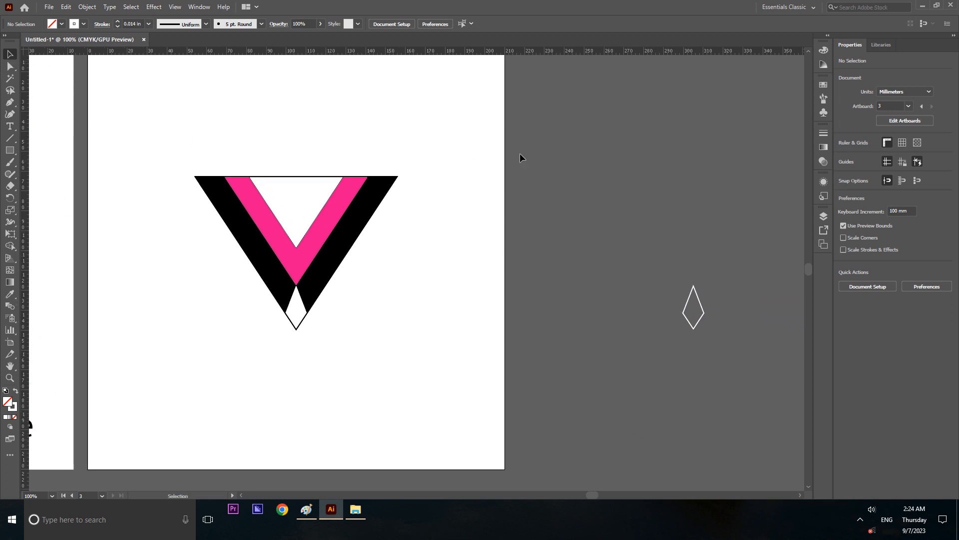
click(324, 182)
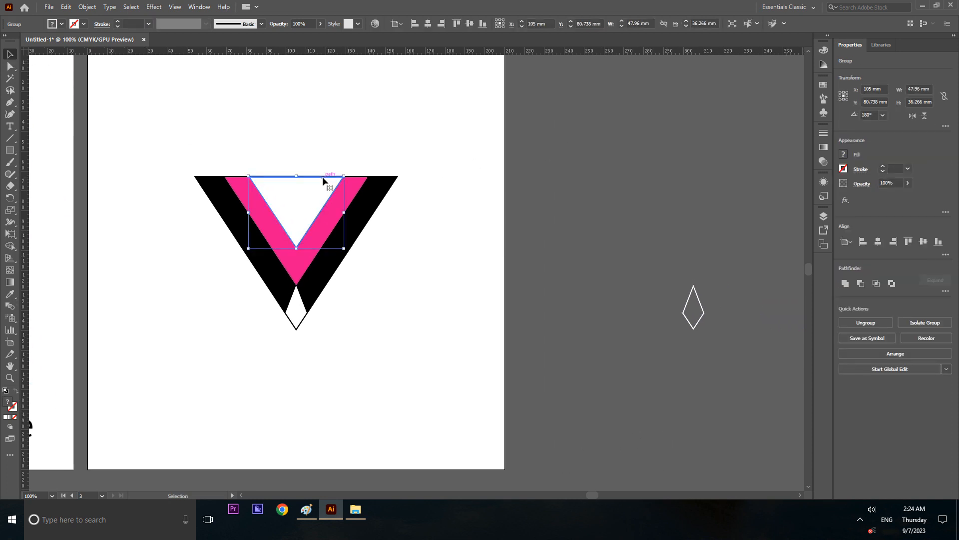
key(Right)
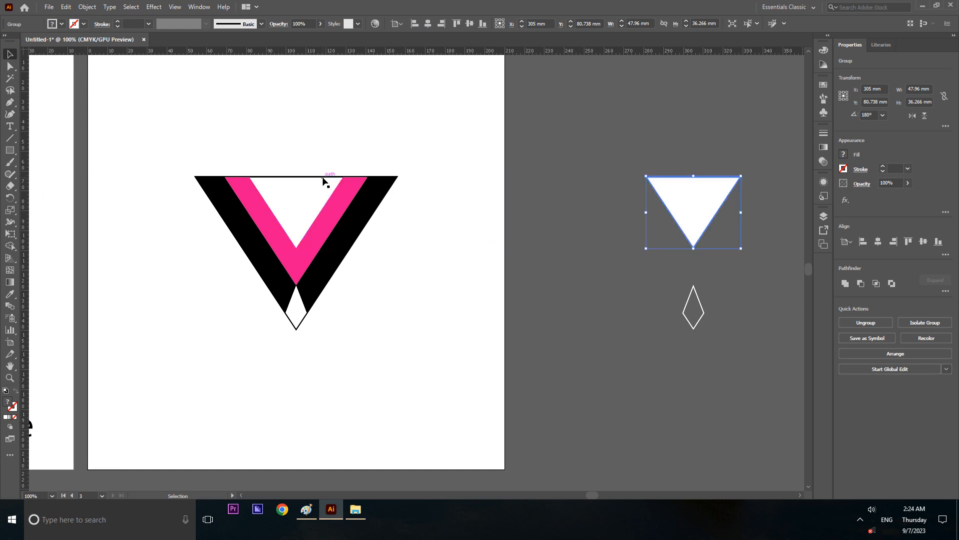
click(450, 162)
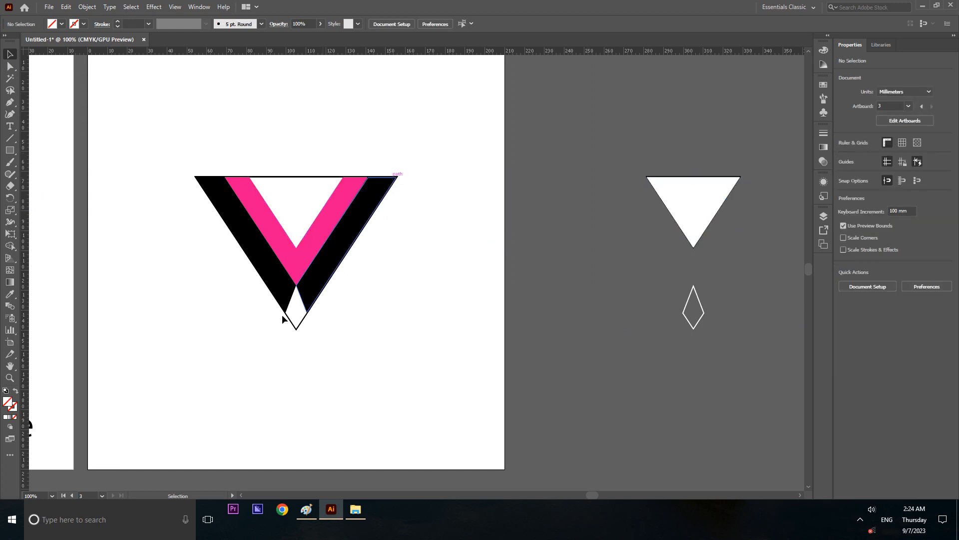
Step: Nudge the outer black V group 100 mm to the right and ungroup it
click(307, 310)
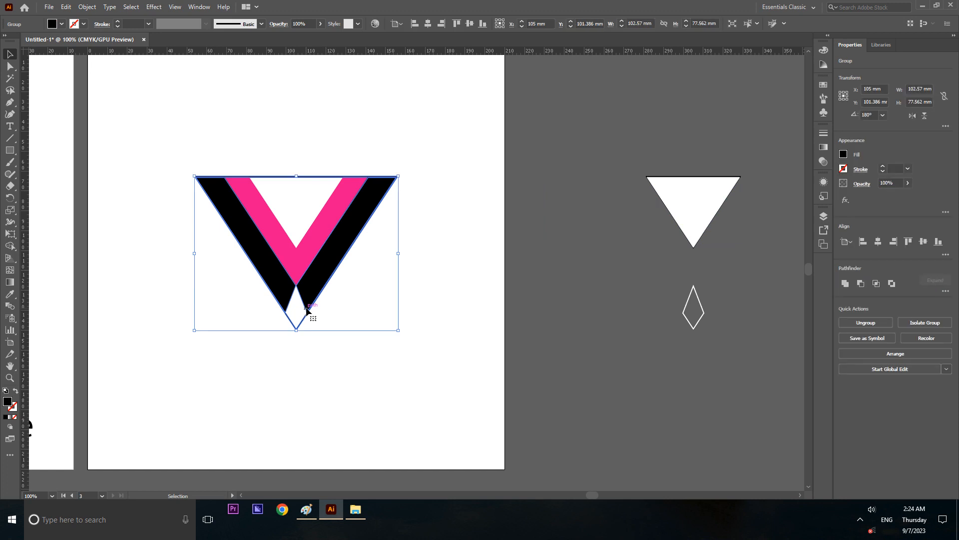
key(Right)
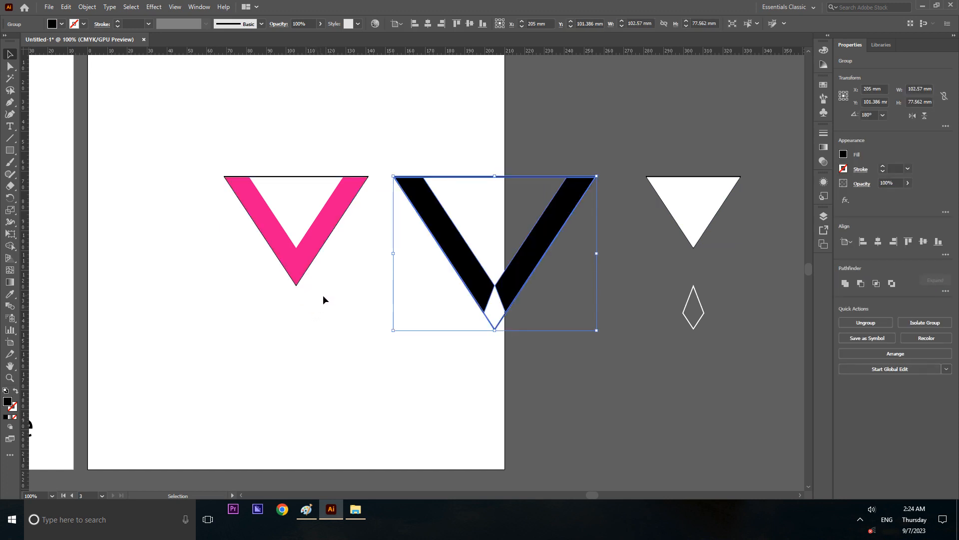
right_click(536, 254)
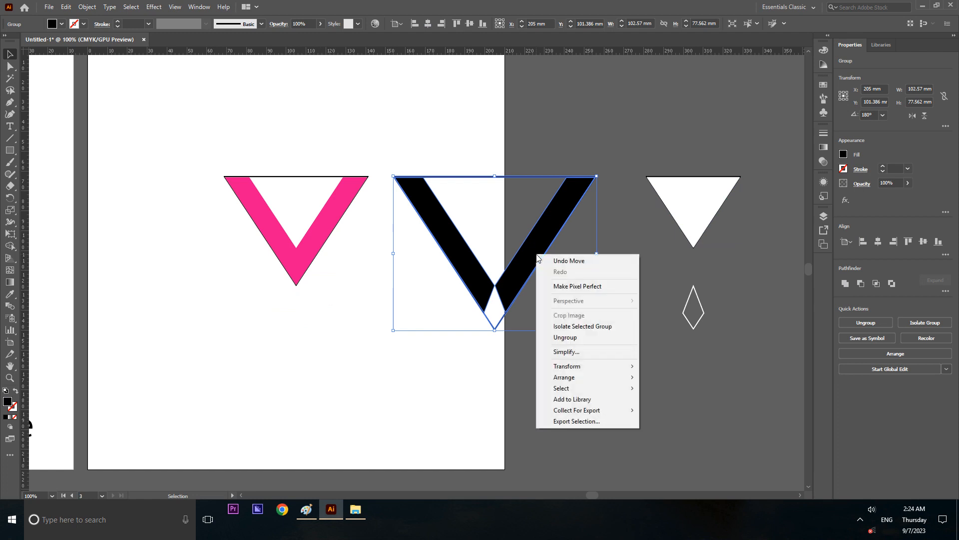
click(565, 337)
Step: Nudge the black V's right arm 100 mm to the right so it meets the diamond outline
click(529, 271)
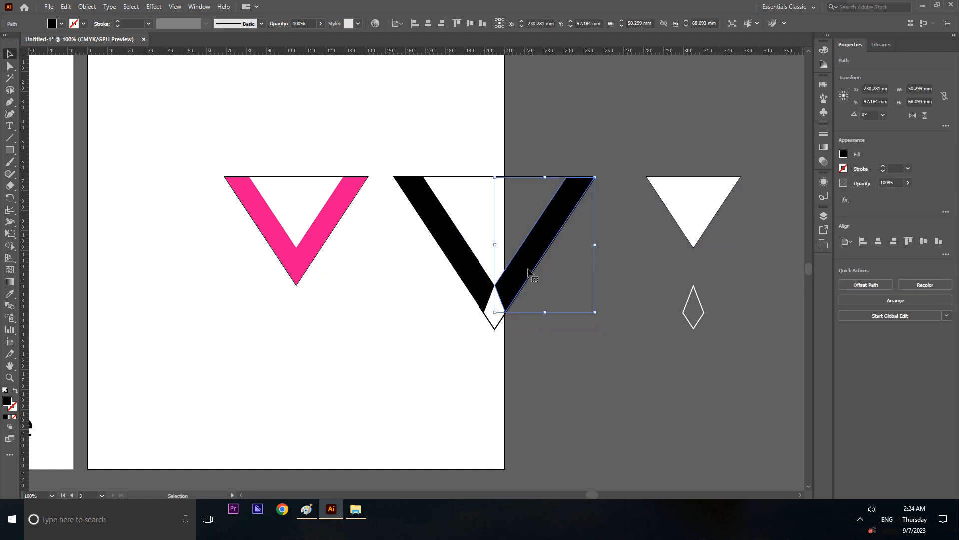
key(Right)
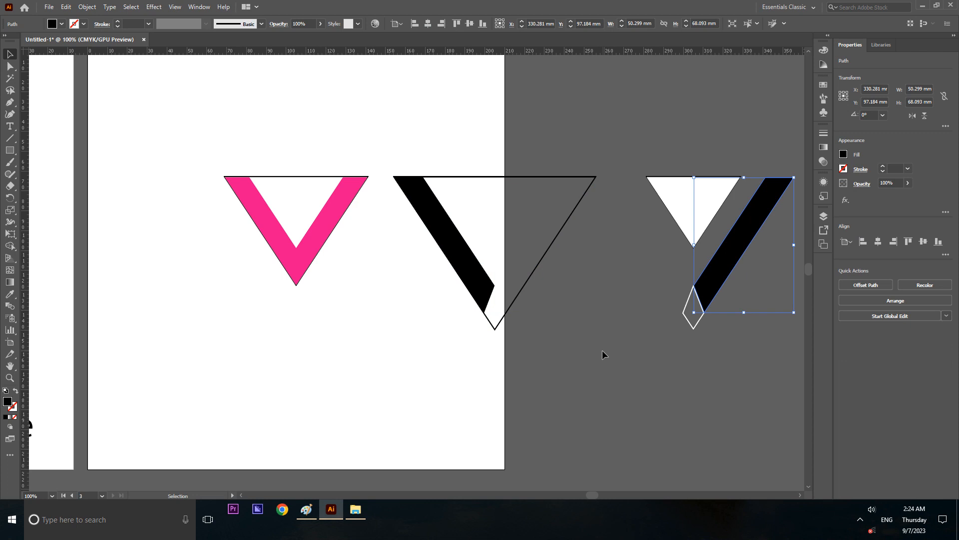
click(602, 350)
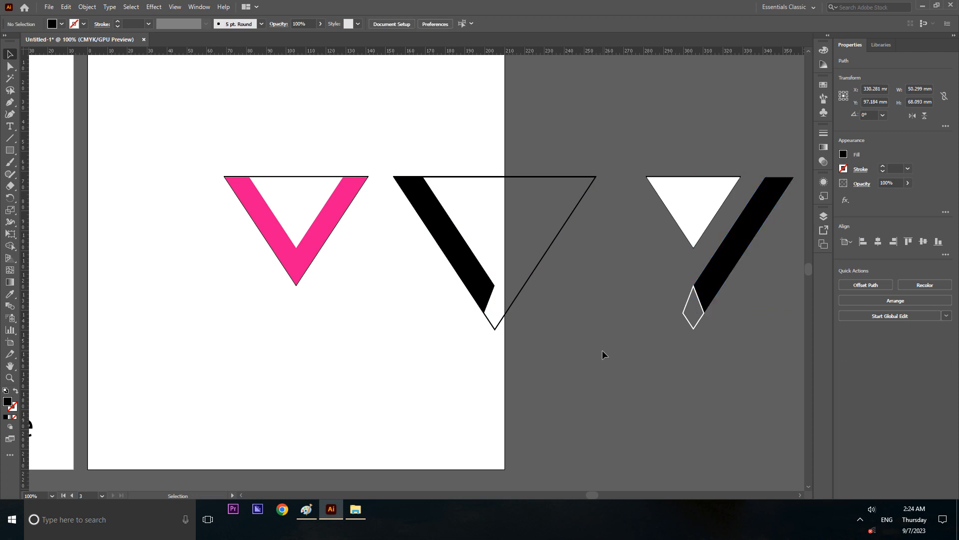
Step: Delete the large leftover black triangle outline and nudge the black V's left arm 100 mm right against the diamond
click(528, 280)
key(Delete)
click(490, 280)
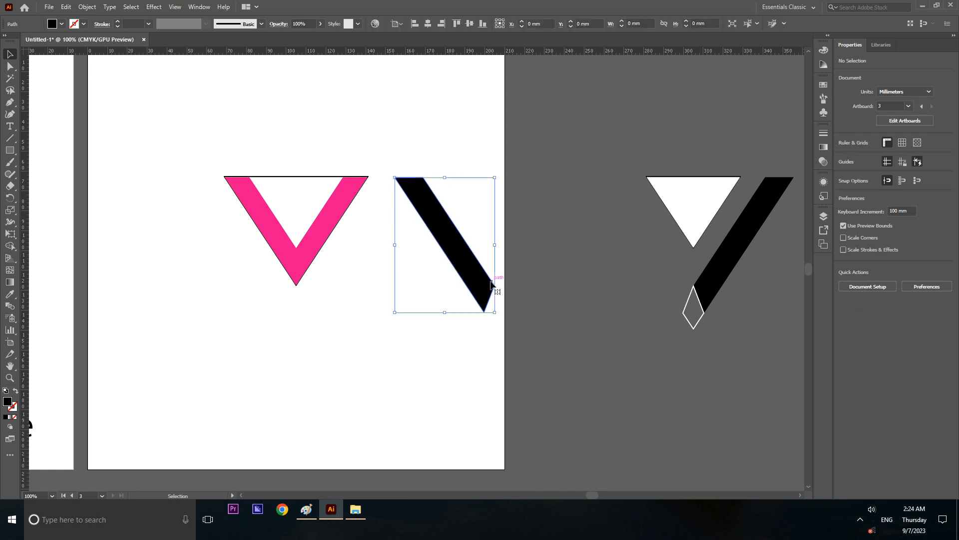
key(Right)
click(599, 368)
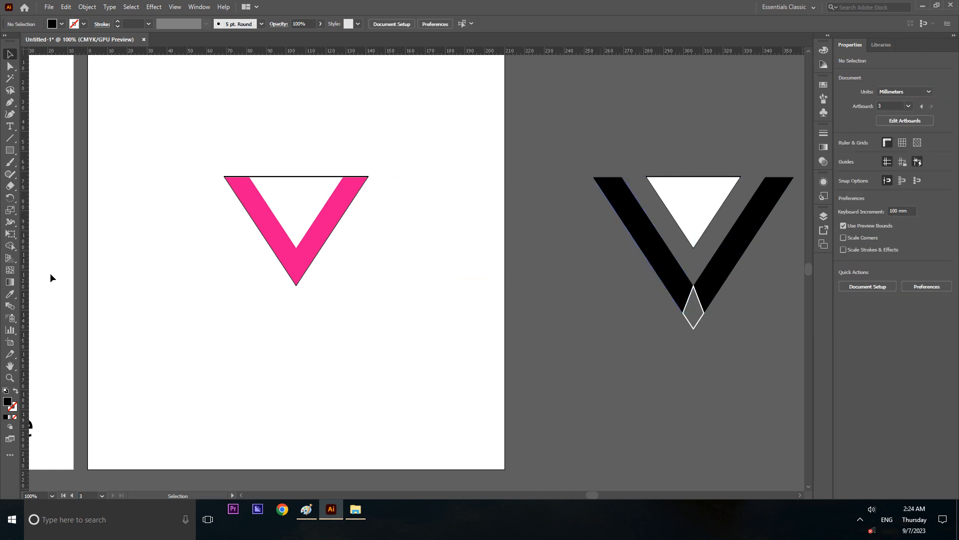
Step: Ungroup the small white triangle from its outline and nudge the white triangle 100 mm to the left
click(656, 178)
drag(655, 177, 652, 130)
key(ctrl+z)
click(667, 144)
right_click(682, 191)
click(712, 274)
click(667, 125)
click(685, 191)
key(shift+Left)
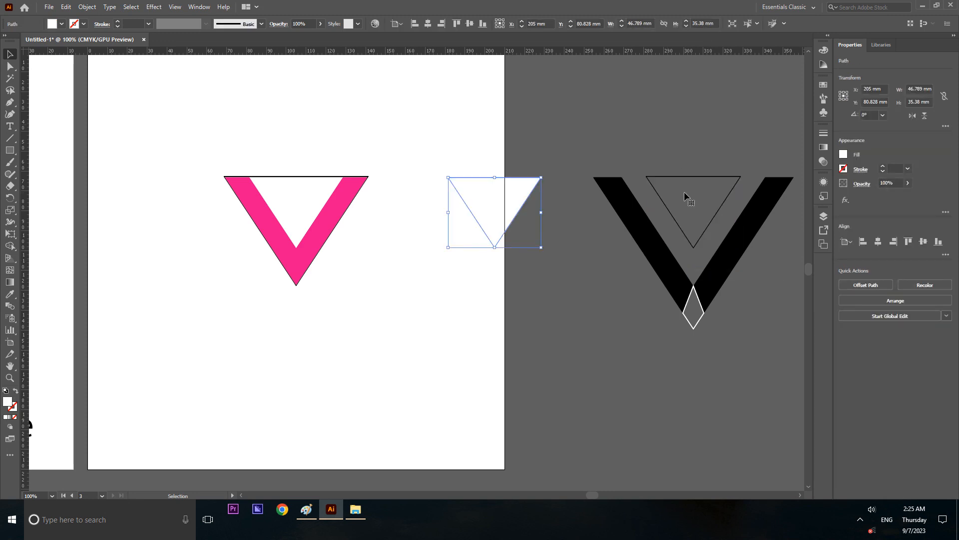
Step: Change the small triangle's leftover black outline to a white stroke with no fill
click(685, 190)
click(686, 176)
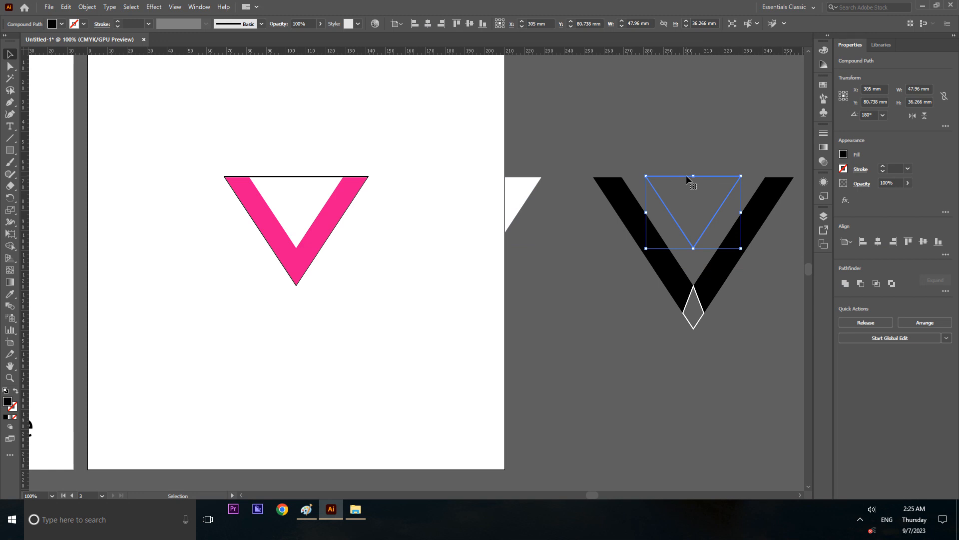
key(i)
click(530, 187)
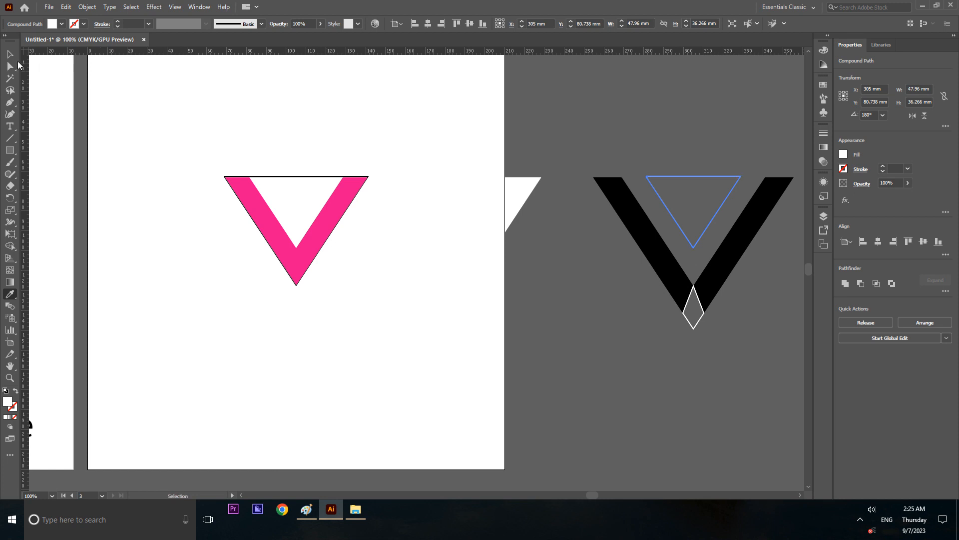
click(494, 92)
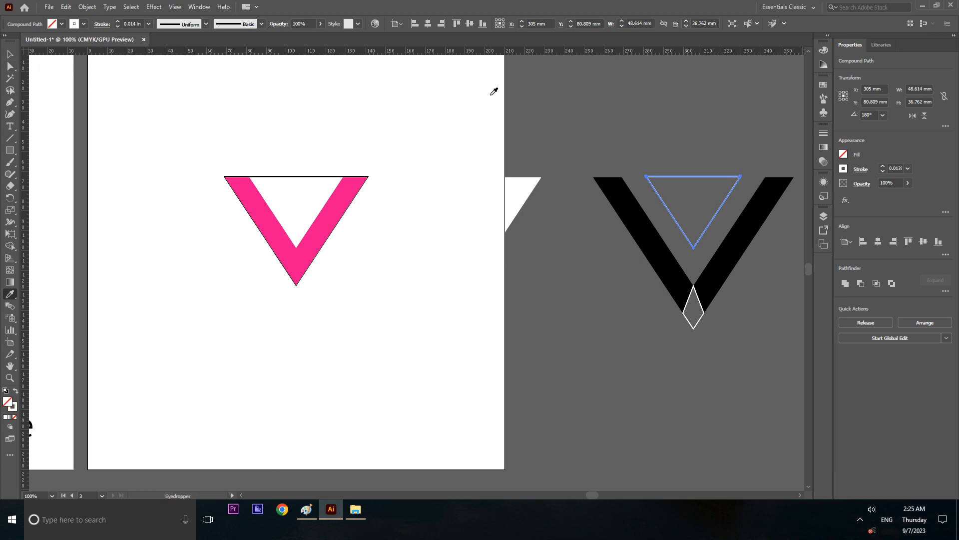
click(10, 54)
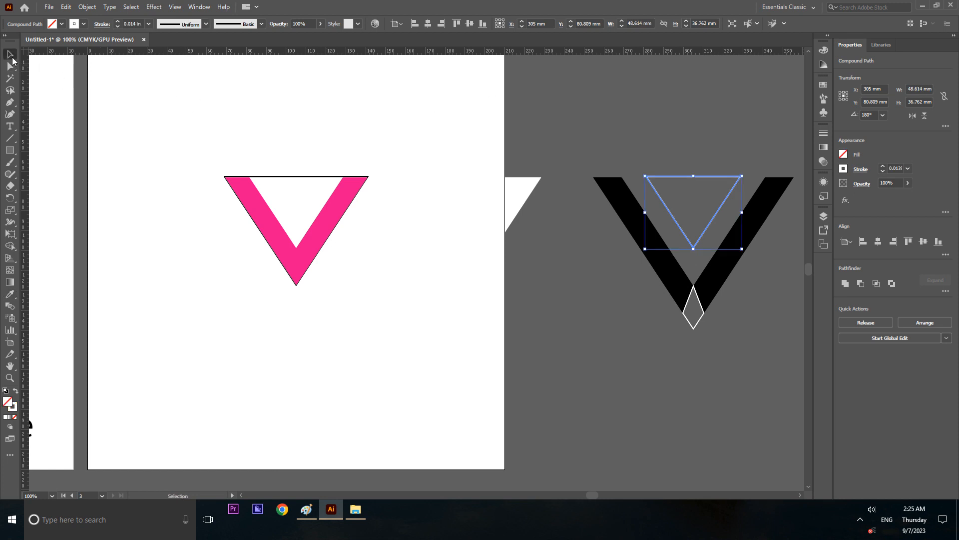
Step: Move the small triangle's outline 100 mm left and bring the white triangle back 100 mm right between the black arms
click(638, 140)
click(681, 173)
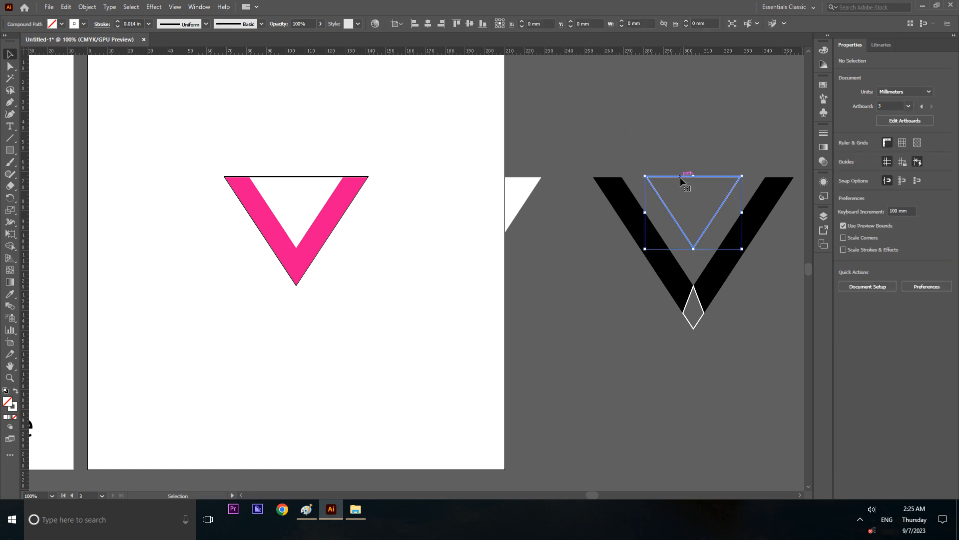
drag(681, 173, 483, 173)
click(522, 188)
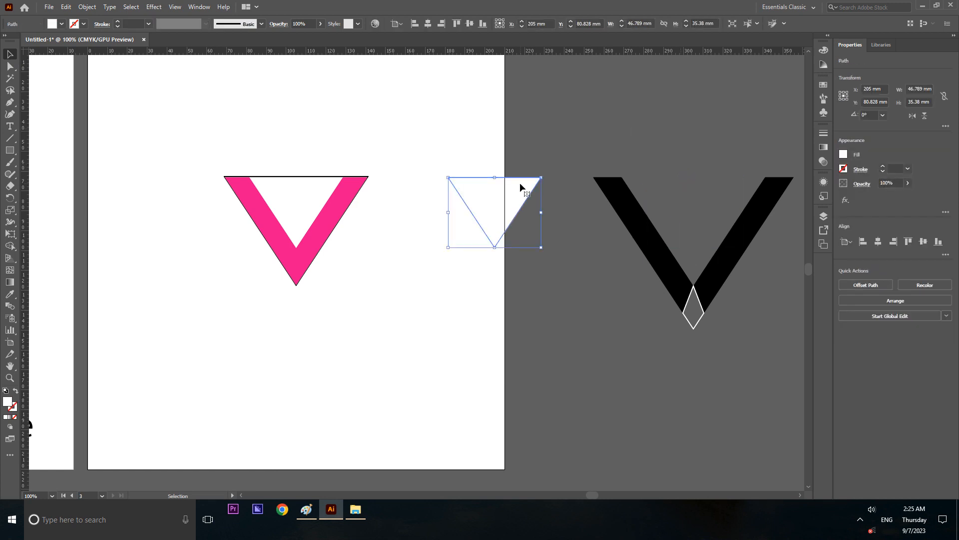
key(ctrl+z)
click(651, 119)
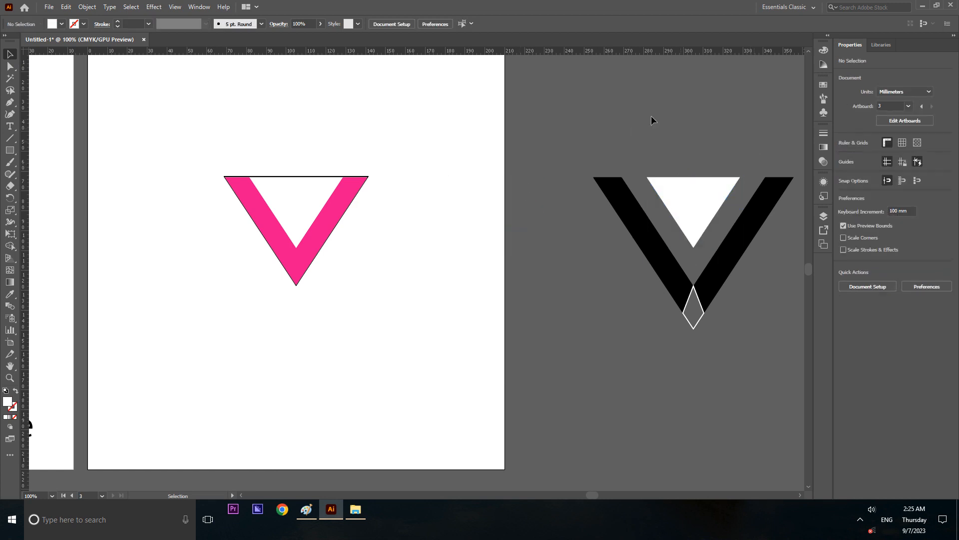
click(336, 226)
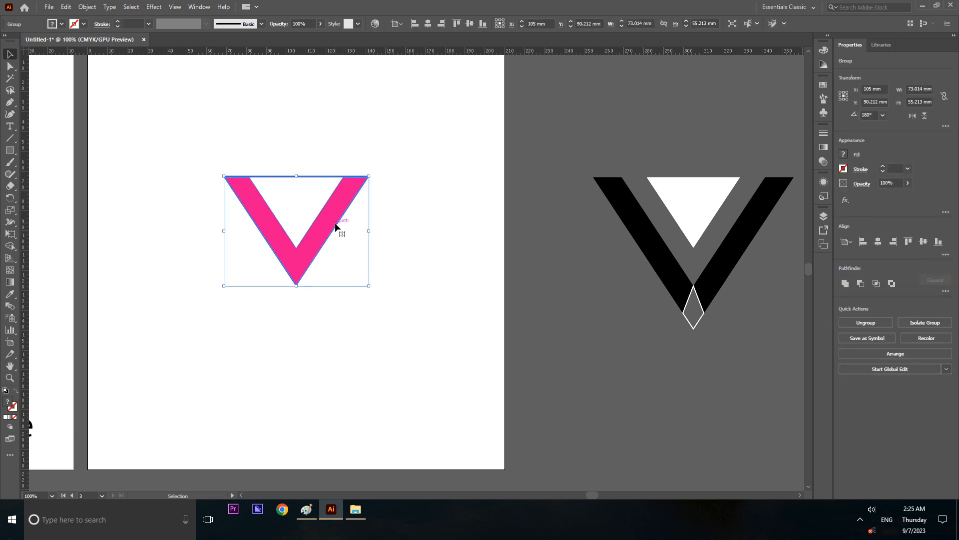
drag(336, 226, 457, 234)
key(ctrl+z)
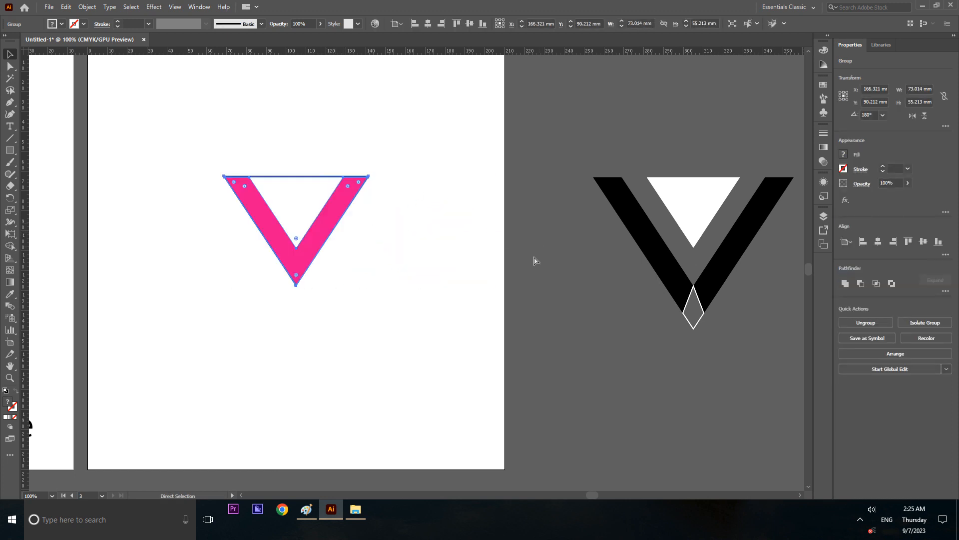
click(529, 280)
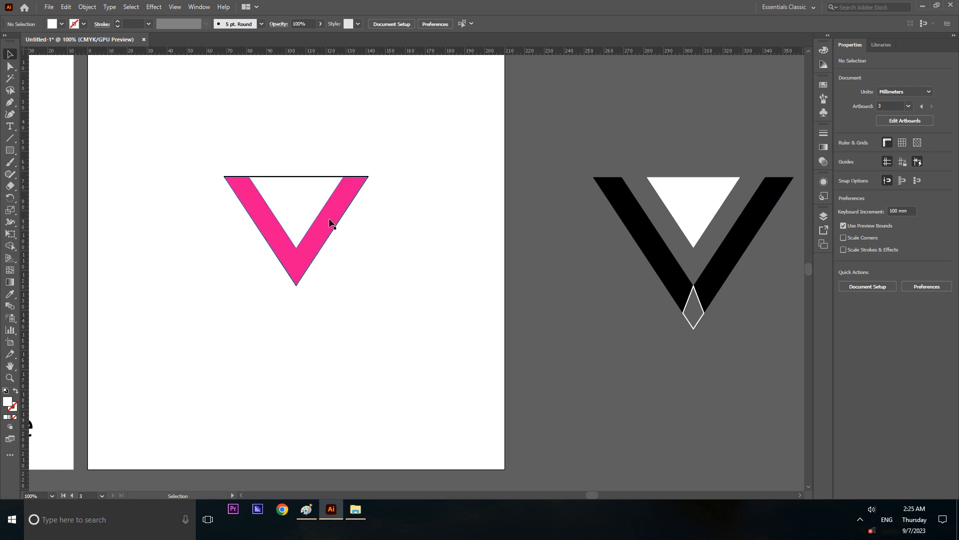
Step: Fill the small white triangle with the pink sampled from the pink V using the Eyedropper
click(675, 181)
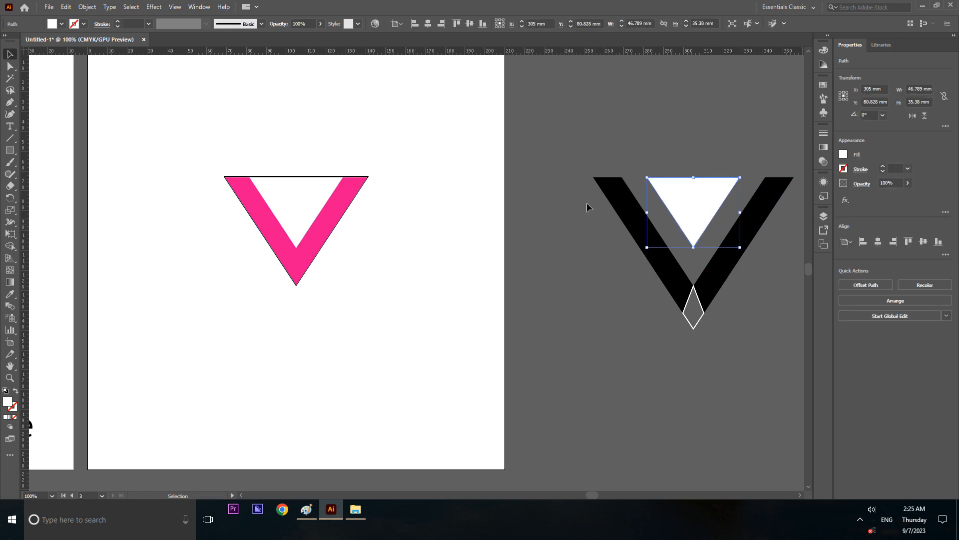
key(i)
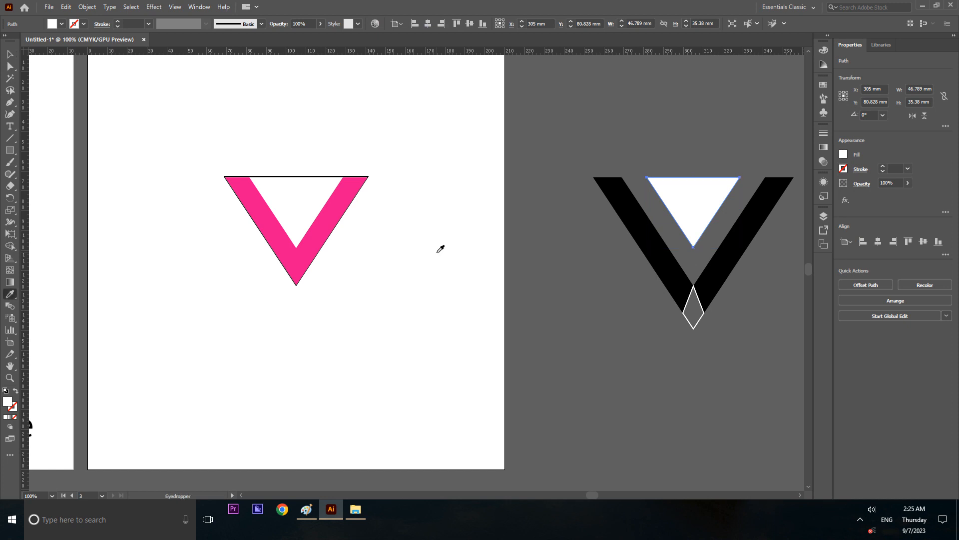
click(332, 216)
key(v)
Step: Nudge the pink V group 200 mm right between the black arms and fill it with white
click(356, 190)
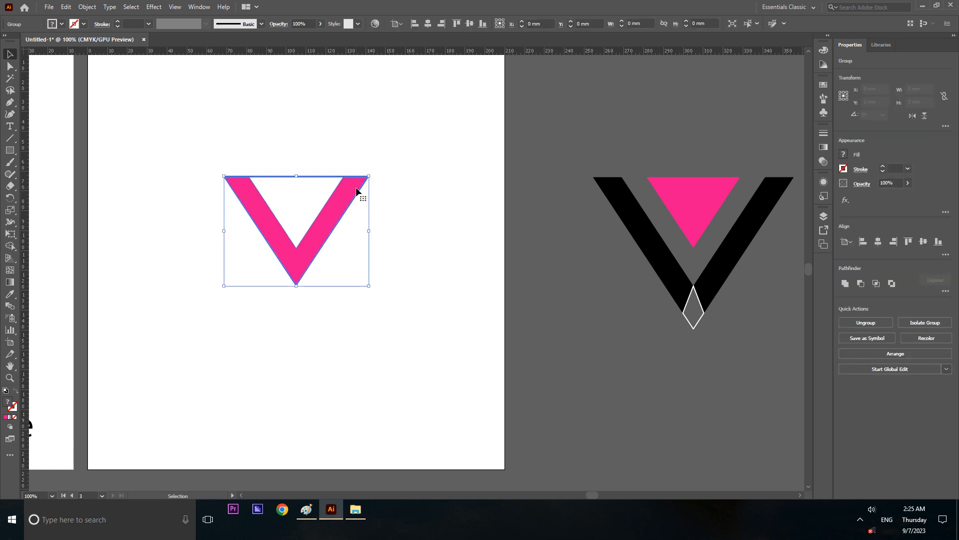
key(ctrl+d)
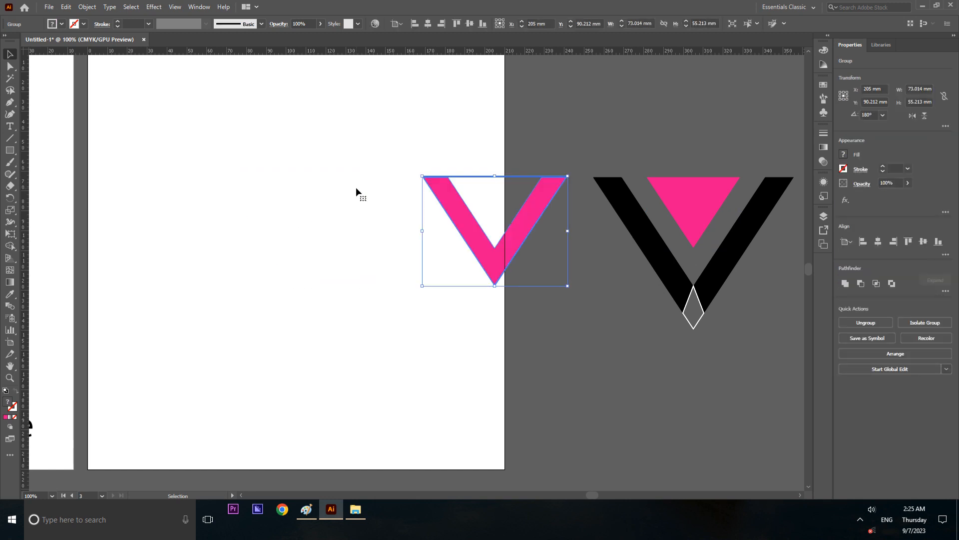
key(ctrl+d)
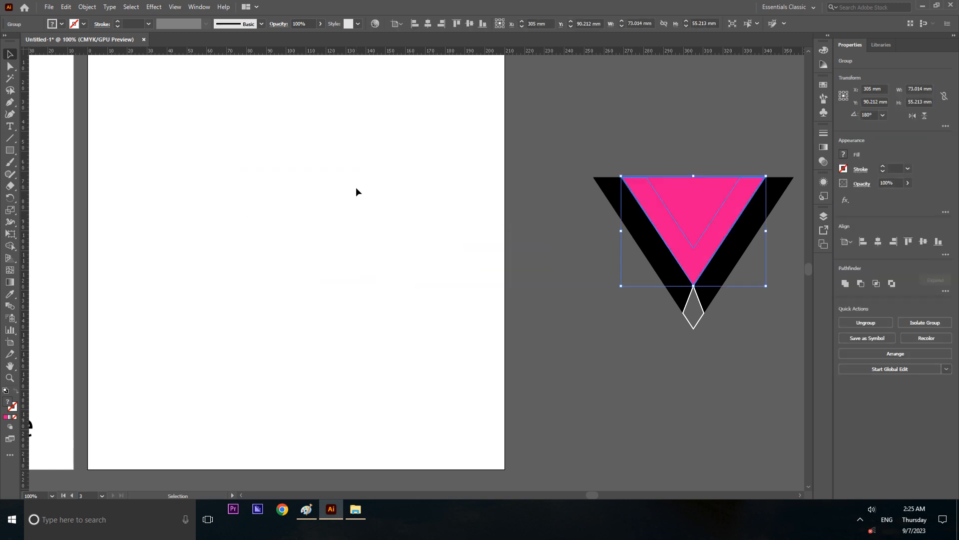
click(62, 24)
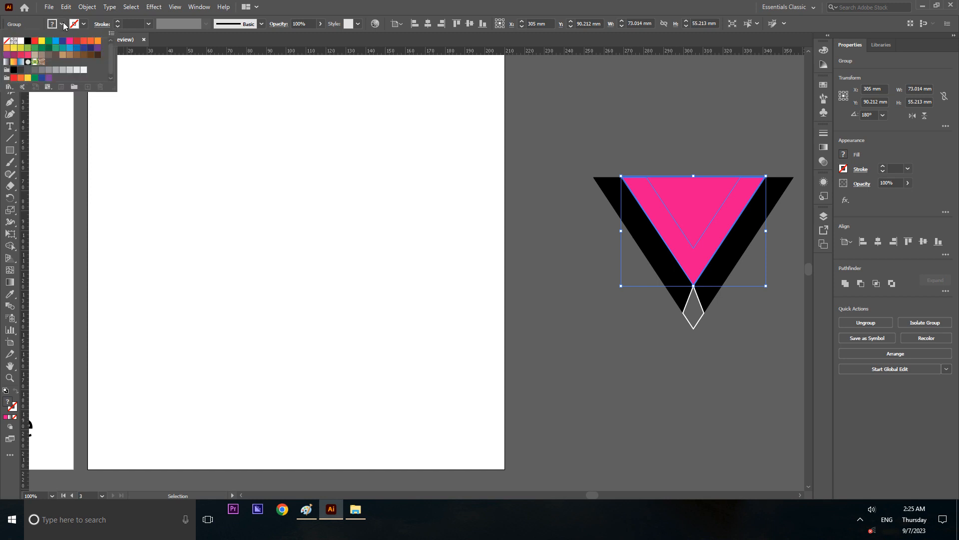
click(21, 41)
click(560, 128)
click(559, 127)
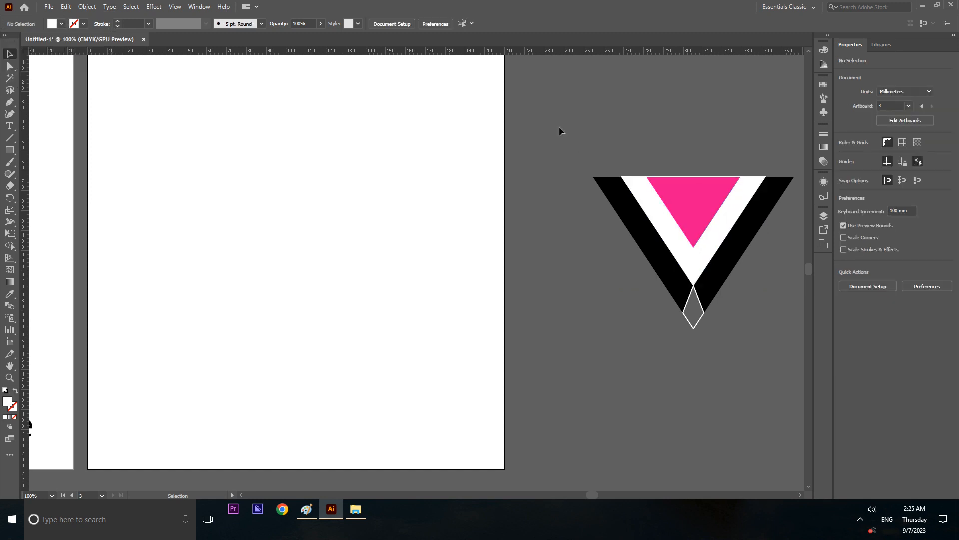
Step: Ungroup the white V from its thin outline and nudge the V 100 mm to the left
click(755, 192)
right_click(755, 192)
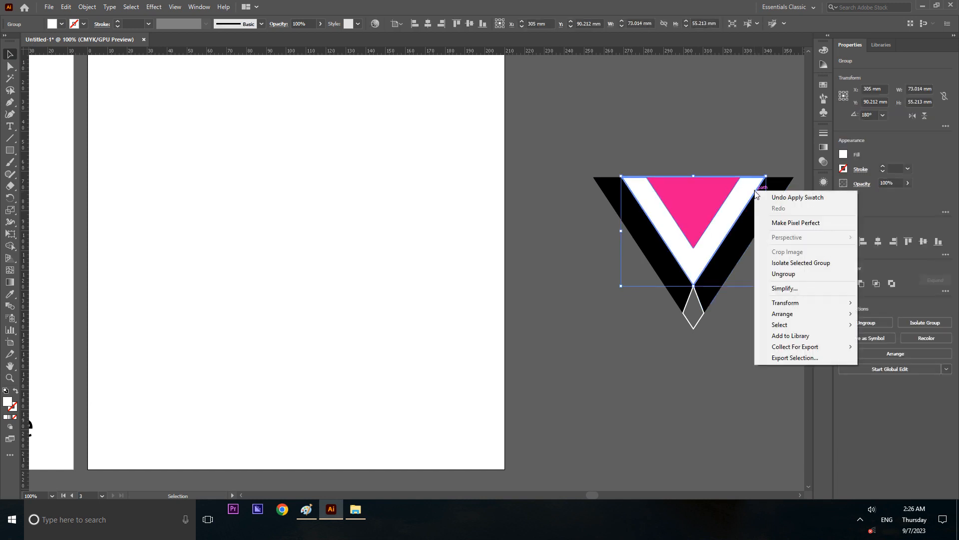
click(747, 274)
click(745, 210)
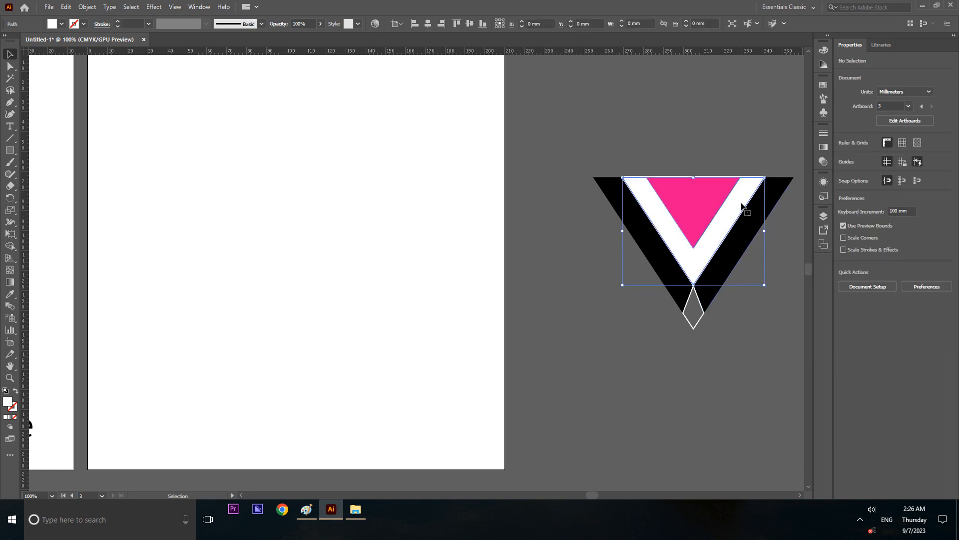
key(Left)
click(749, 172)
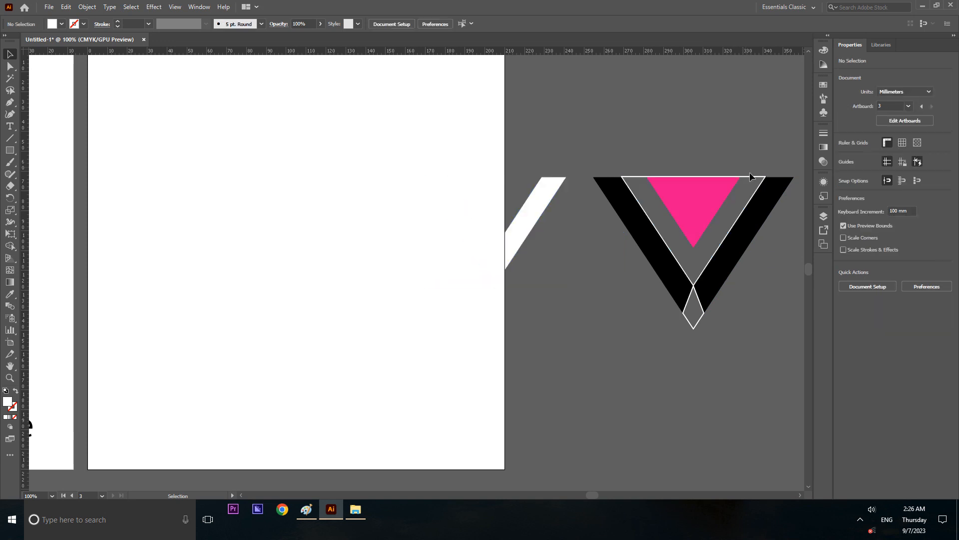
Step: Move the thin white triangle outline 100 mm left and return the white V 100 mm right between the black arms
click(753, 183)
key(Left)
click(743, 161)
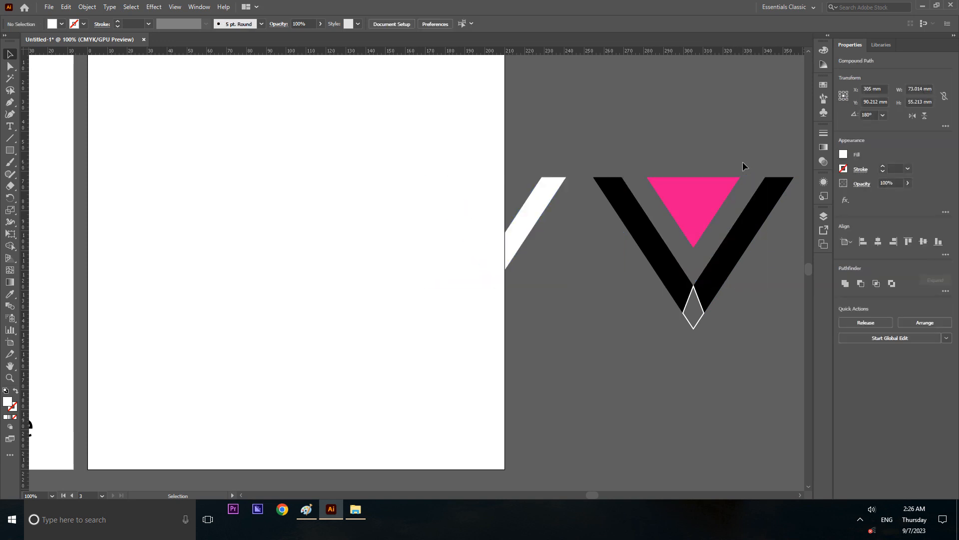
click(546, 190)
key(Right)
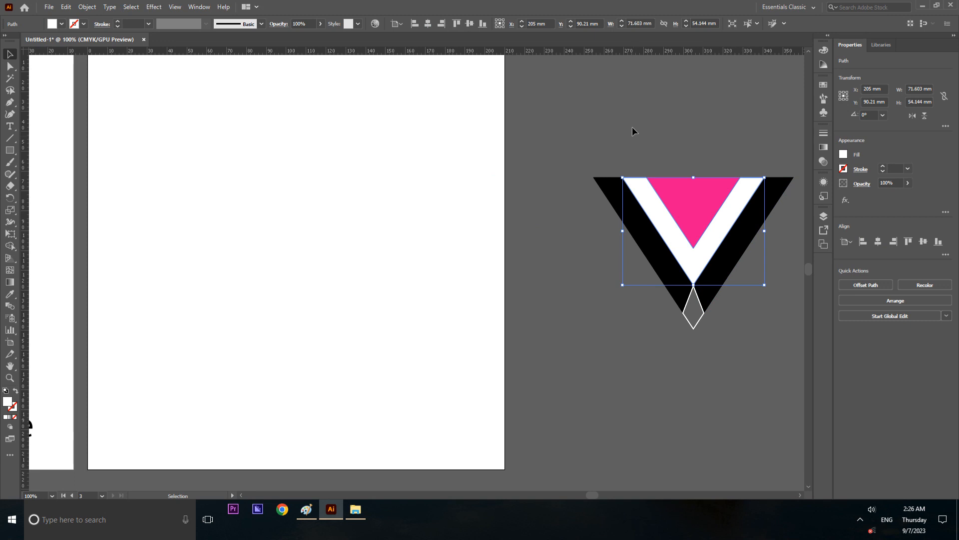
click(665, 129)
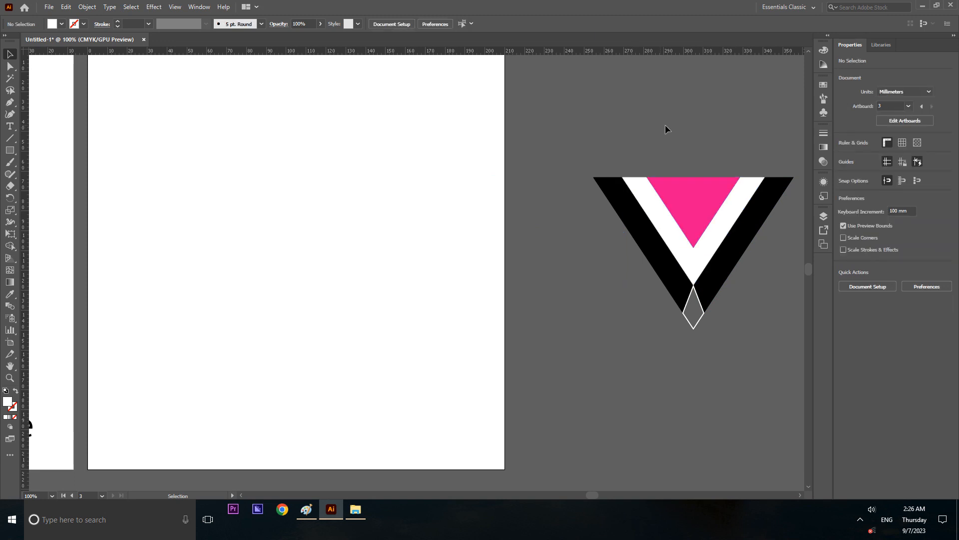
Step: Check the inner pink triangle's fill values in the Color Picker
click(707, 178)
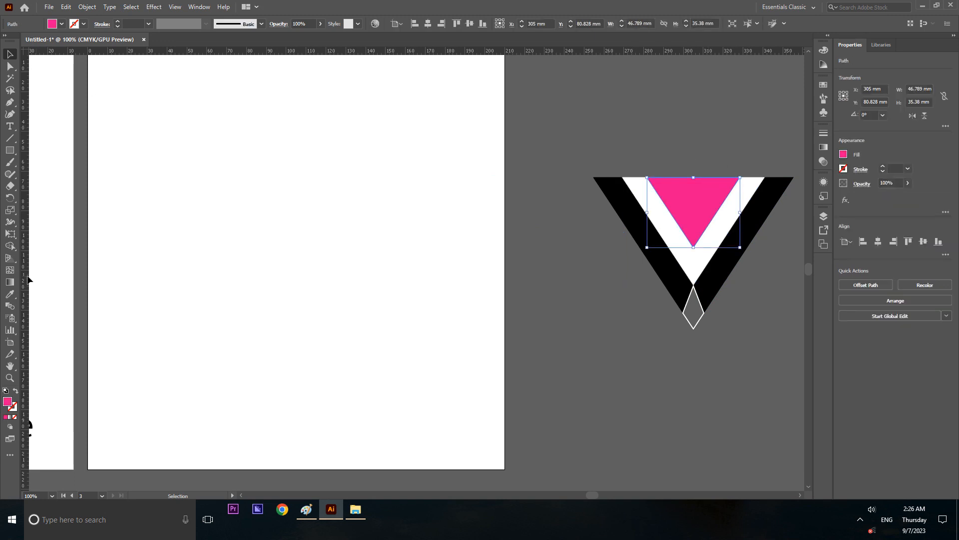
double_click(8, 403)
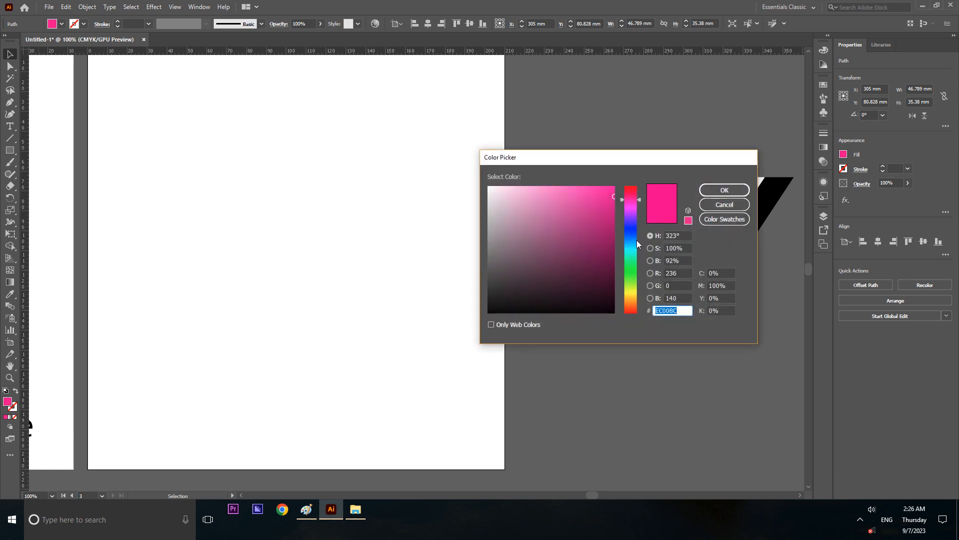
click(708, 195)
click(698, 154)
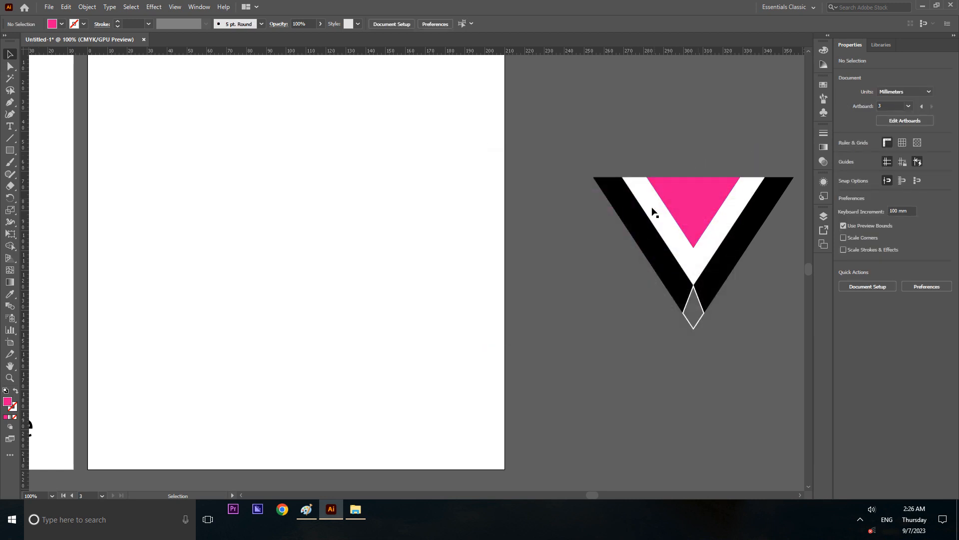
Step: Fill the black V's left arm with the pink sampled from the inner triangle using the Eyedropper
click(642, 250)
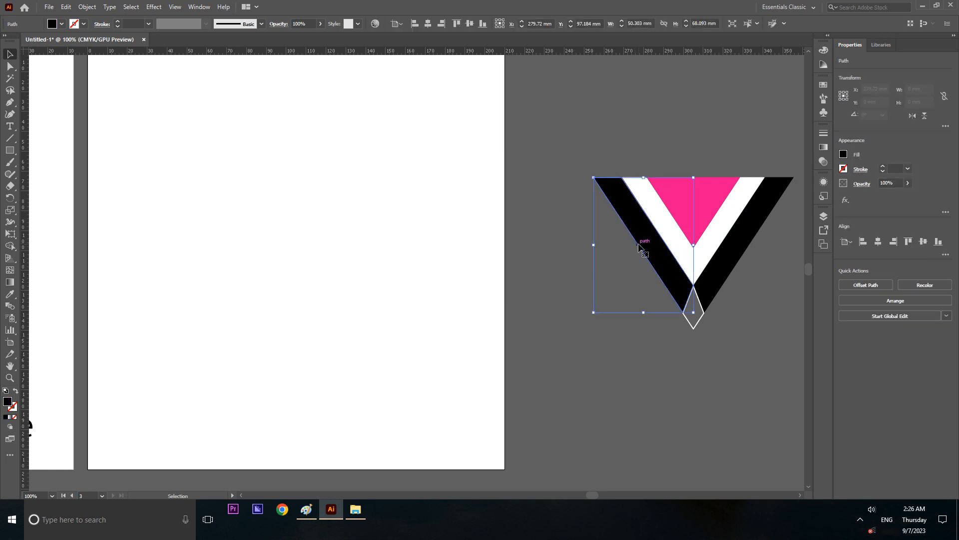
key(i)
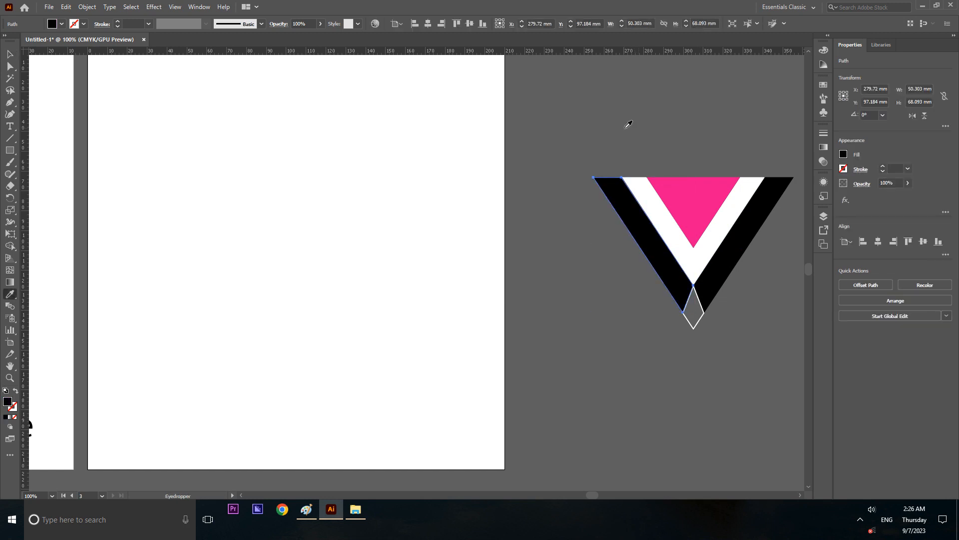
click(709, 192)
click(9, 55)
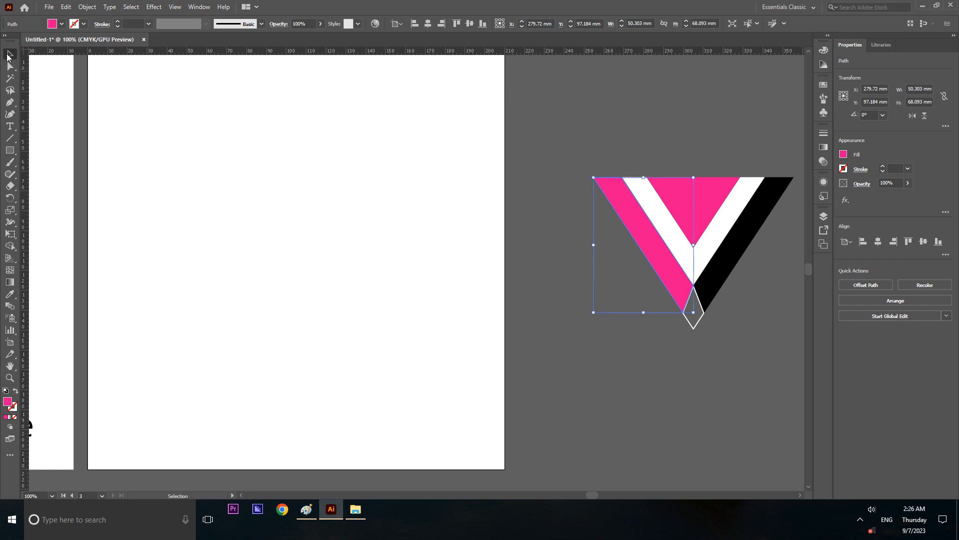
Step: Lighten the left arm's pink fill by setting its magenta value to 80%
double_click(8, 402)
click(720, 286)
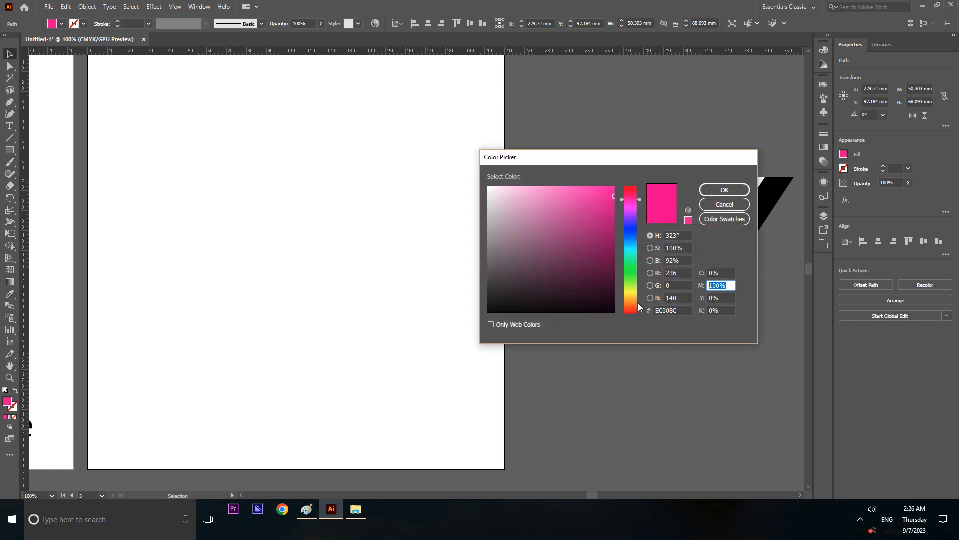
text(80)
key(Tab)
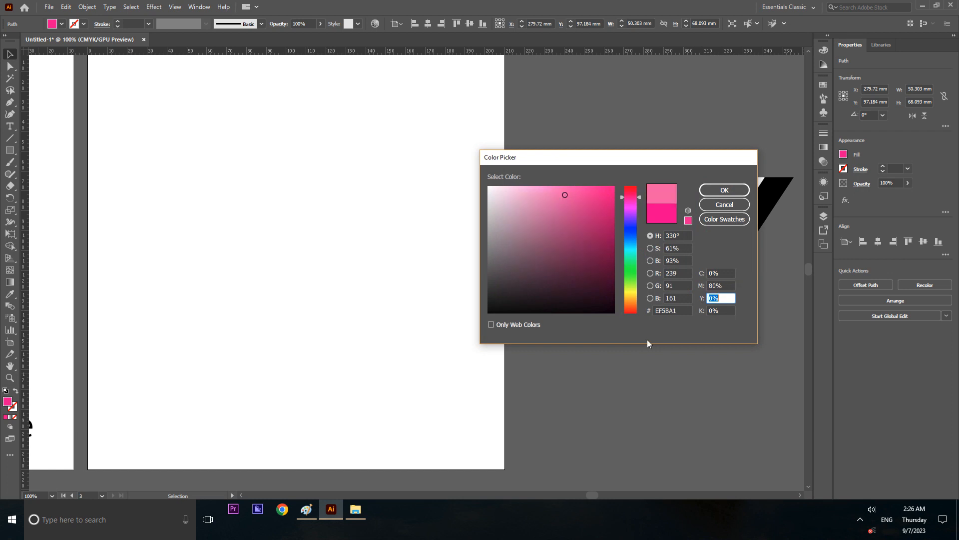
click(721, 191)
click(683, 131)
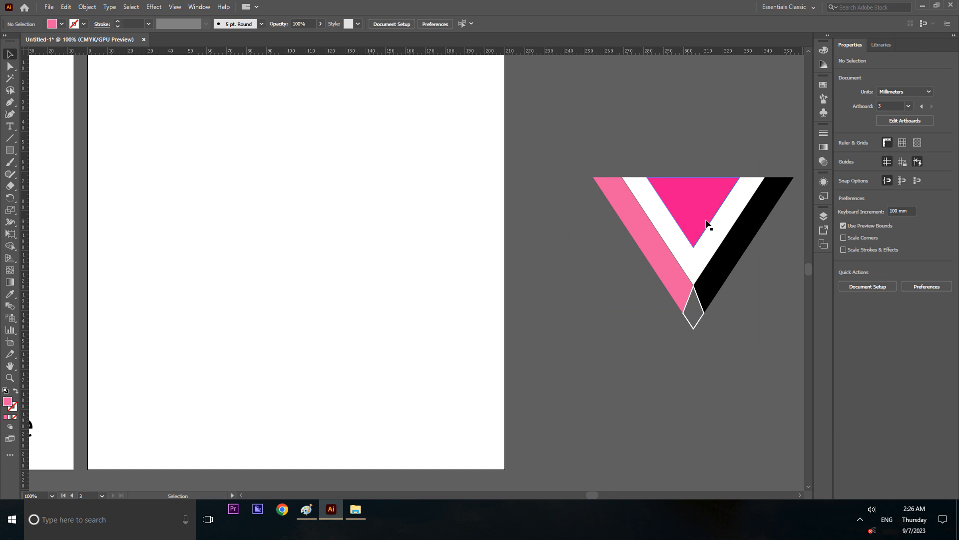
Step: Fill the black V's right arm with the pink sampled from the left arm using the Eyedropper
click(748, 232)
key(i)
click(639, 231)
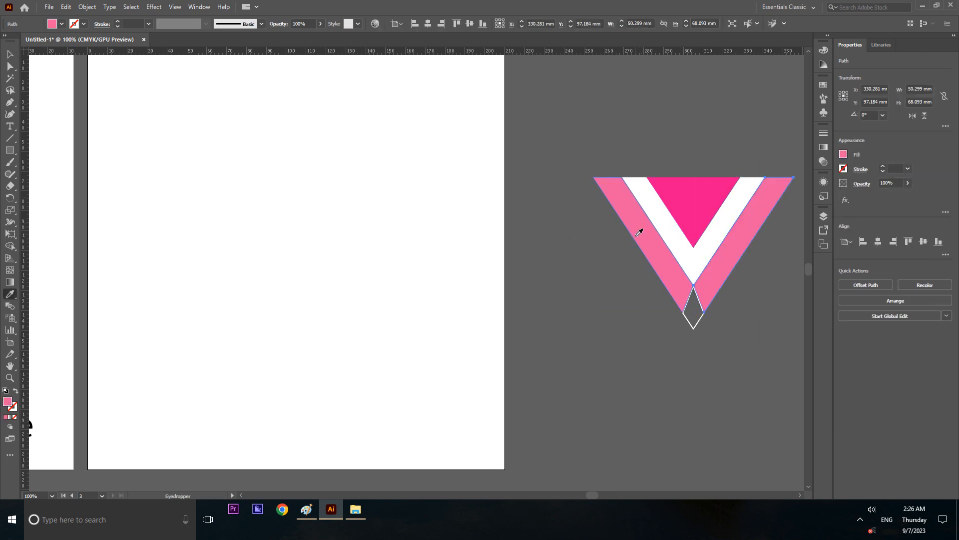
click(10, 53)
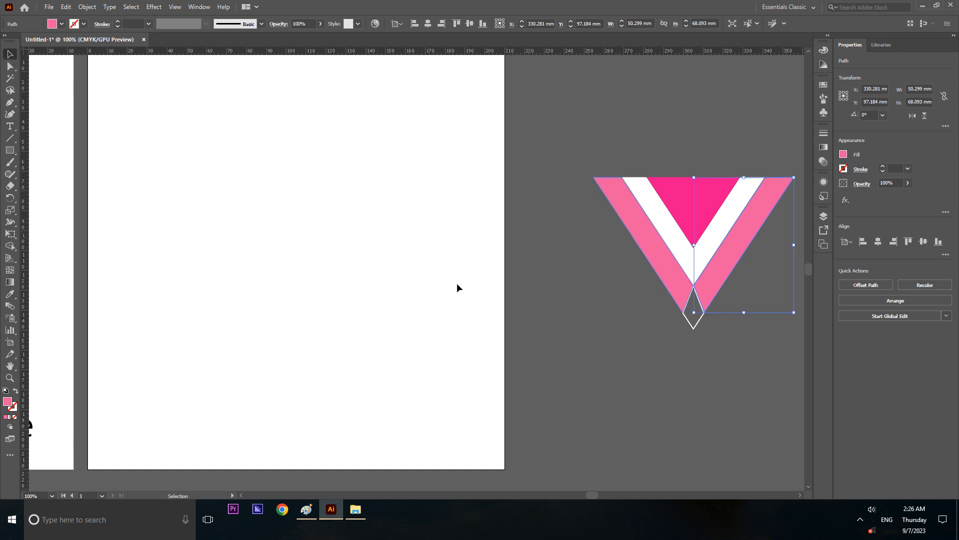
Step: Lighten the right arm's pink fill by setting its magenta value to 60%
double_click(7, 401)
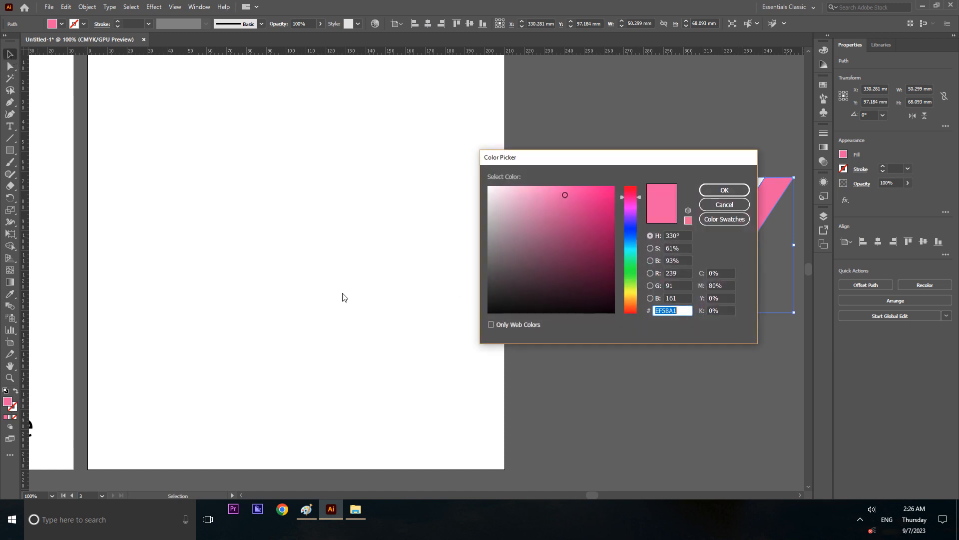
click(729, 285)
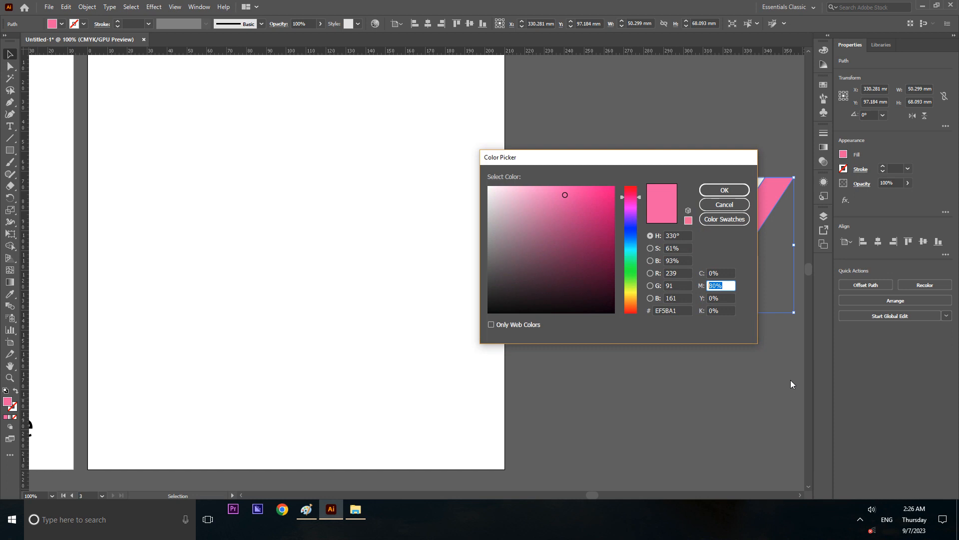
text(60)
key(Tab)
click(725, 190)
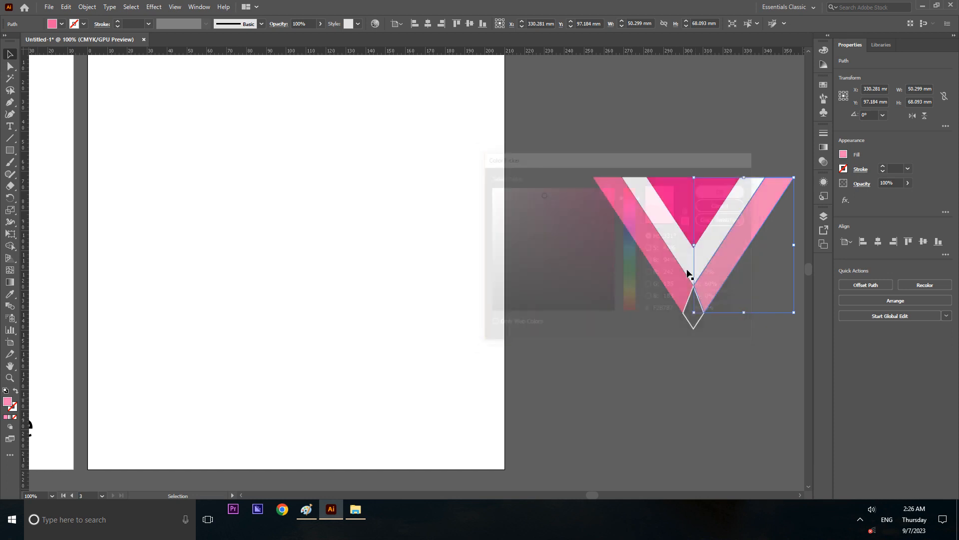
click(681, 382)
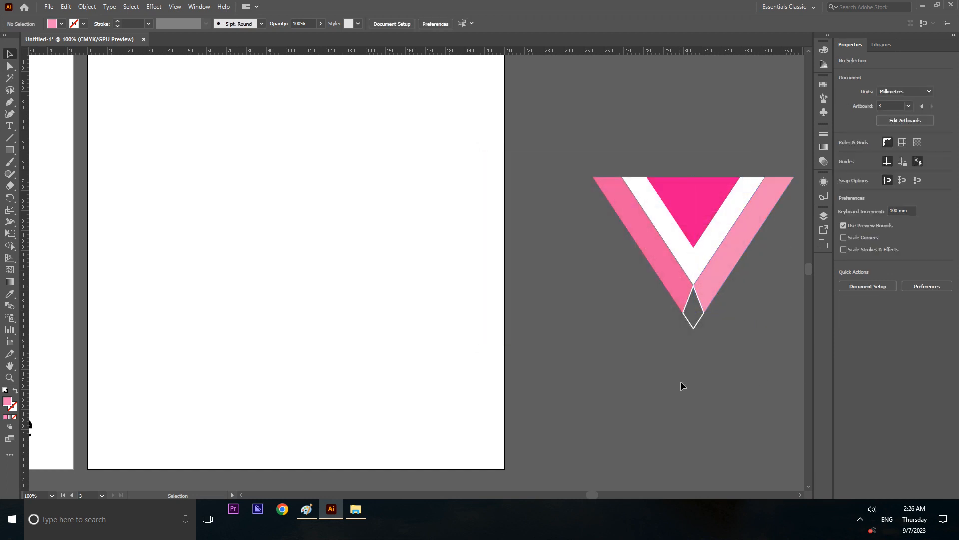
Step: Fill the outlined diamond at the logo's lower tip with the white sampled from the inner V using the Eyedropper
click(694, 324)
key(i)
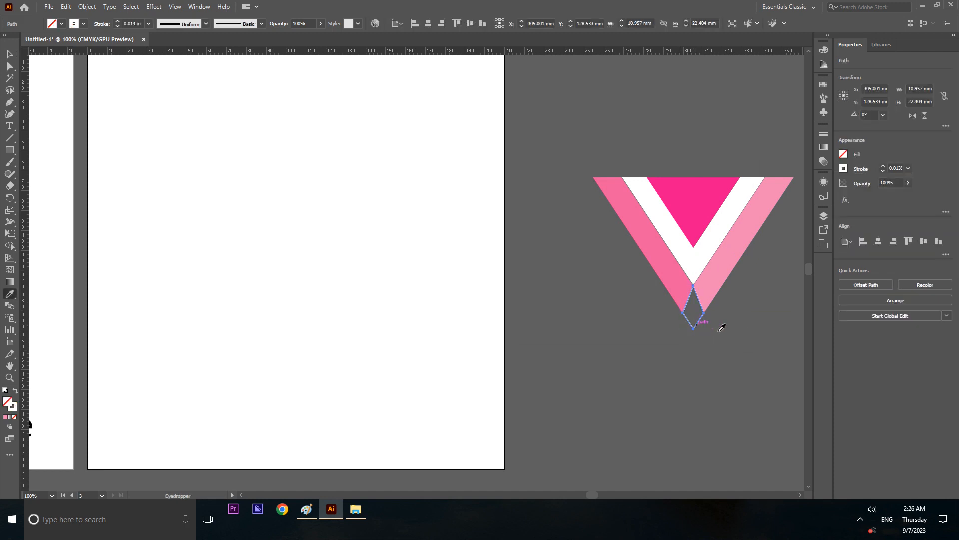
click(705, 262)
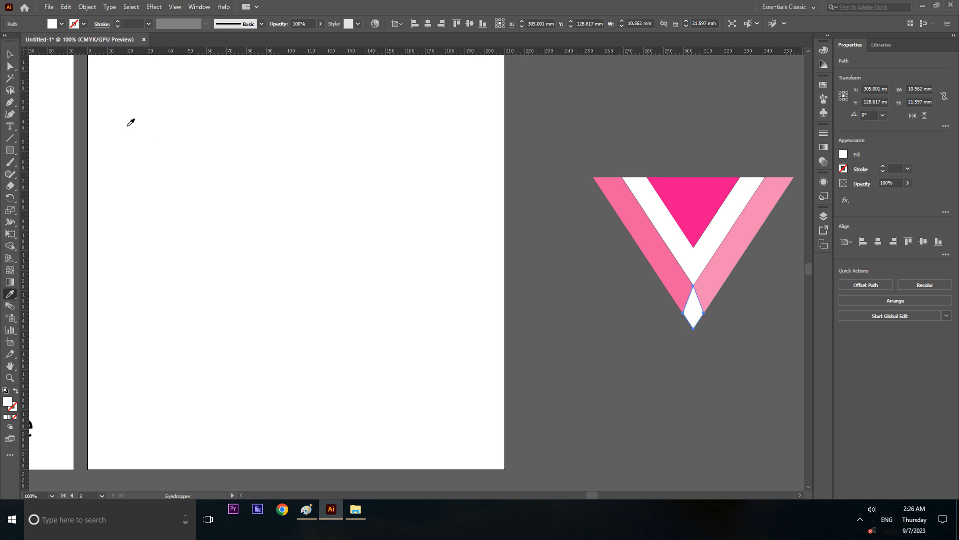
click(10, 54)
click(615, 125)
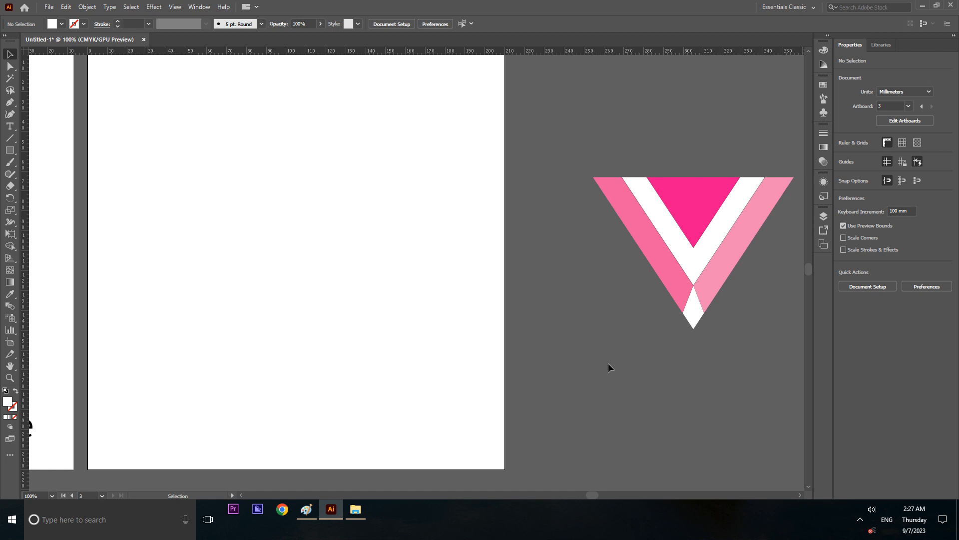
Step: Darken the left arm's pink fill by raising its black (K) value
click(647, 255)
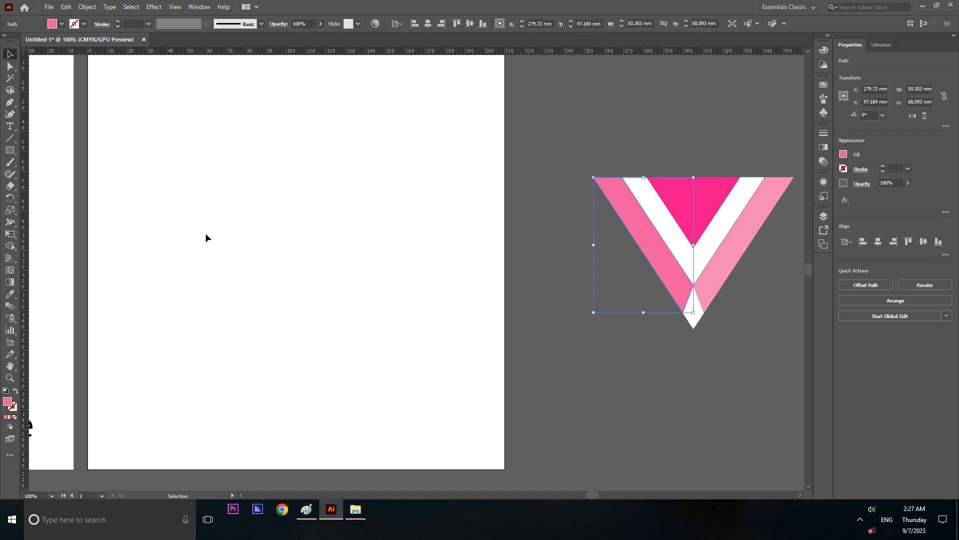
double_click(9, 401)
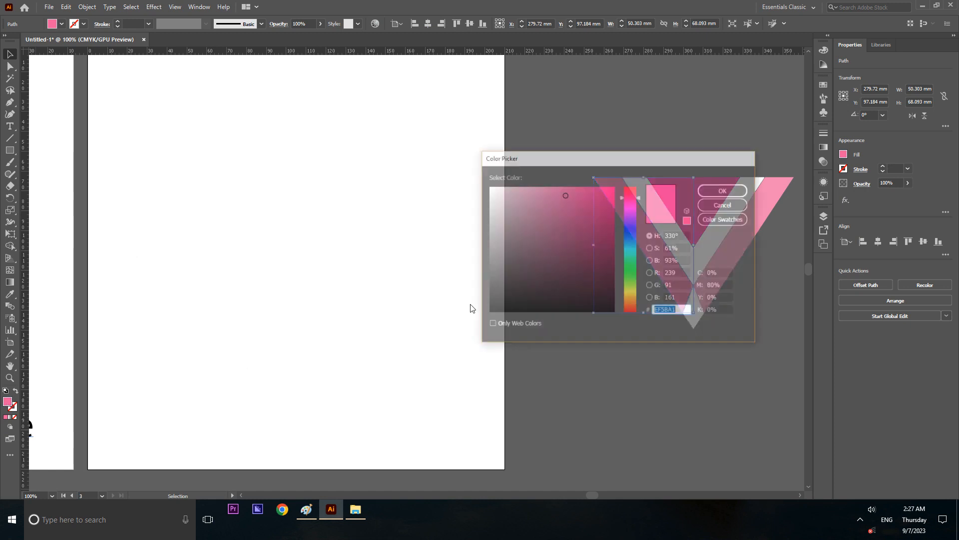
click(727, 311)
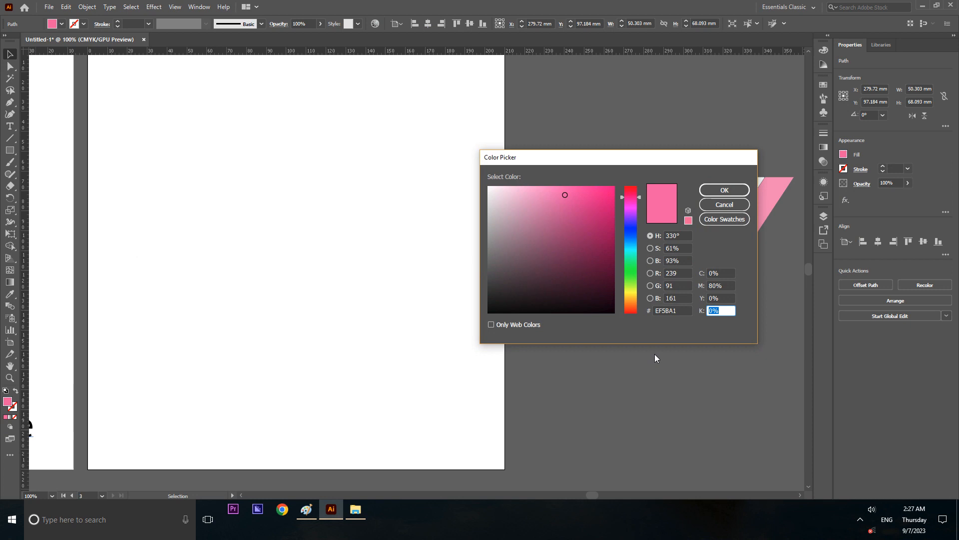
click(707, 191)
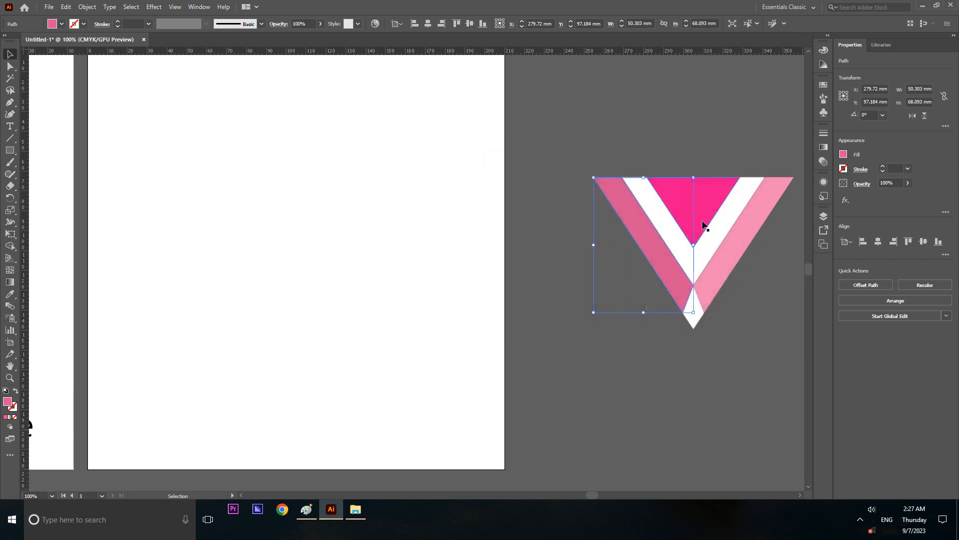
click(679, 380)
Step: Try to shift the white diamond's left anchor point slightly inward with the Direct Selection tool
key(a)
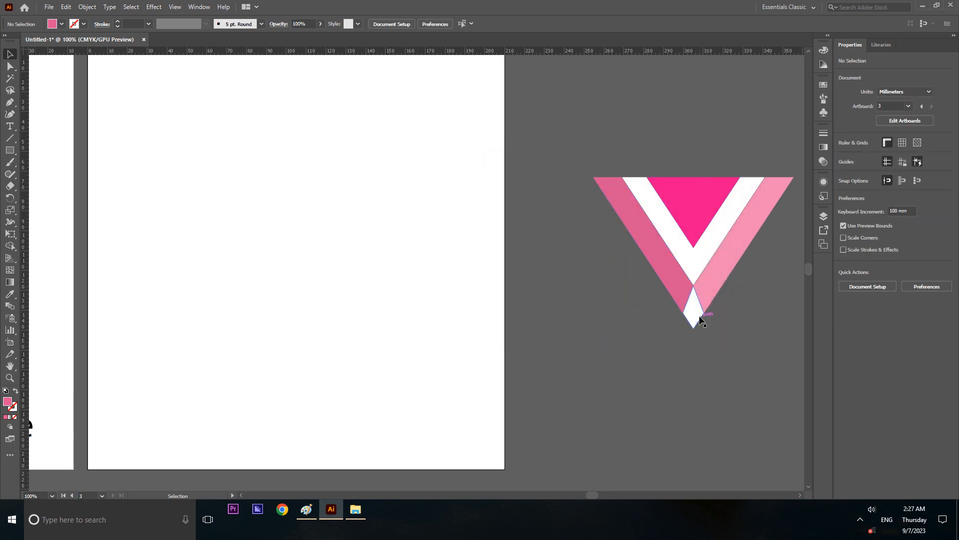
click(696, 316)
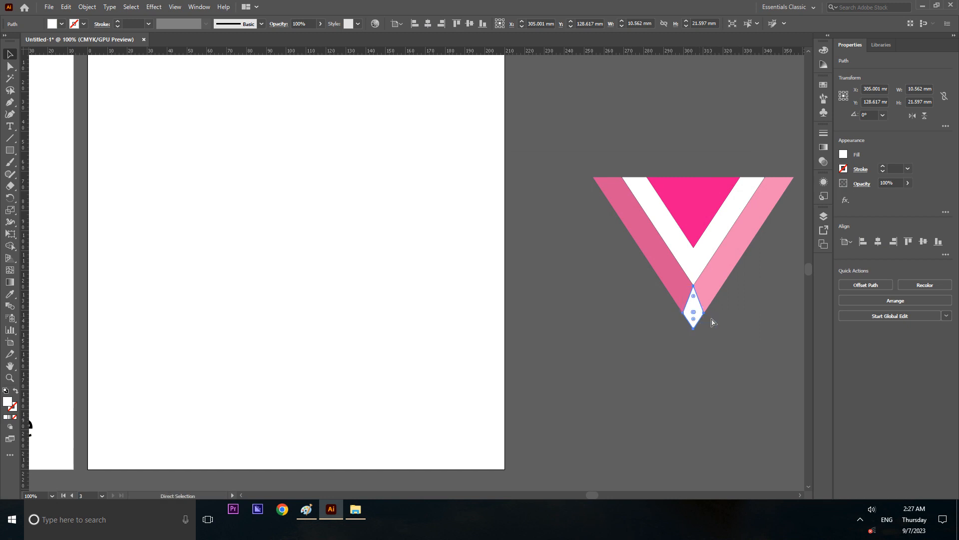
scroll(728, 328, up, 1)
scroll(690, 306, up, 3)
key(v)
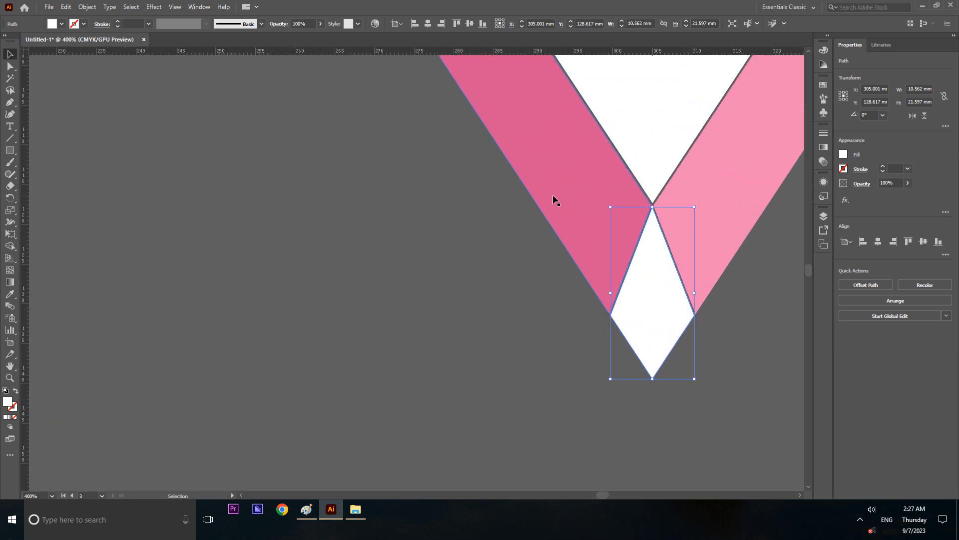
click(10, 66)
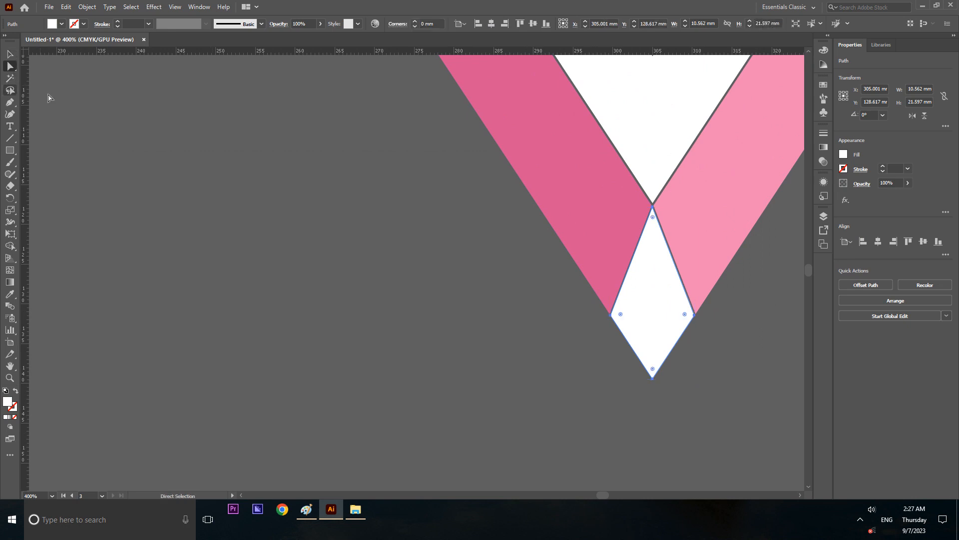
click(611, 317)
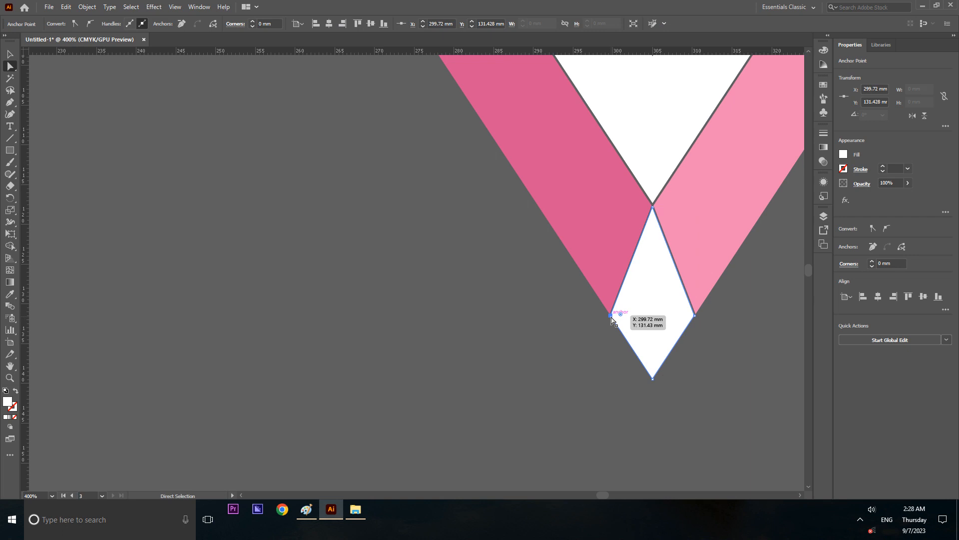
mouse_move(612, 317)
mouse_down()
mouse_move(626, 341)
mouse_move(613, 317)
mouse_up()
key(v)
click(358, 268)
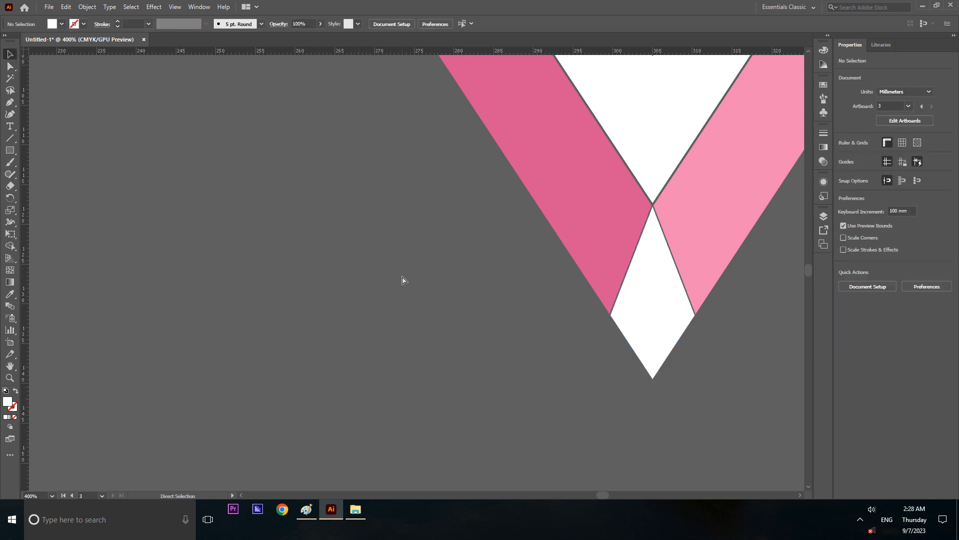
Step: Select all pieces of the triangular logo and group them
key(ctrl+minus)
key(ctrl+minus)
key(ctrl+minus)
scroll(635, 332, down, 1)
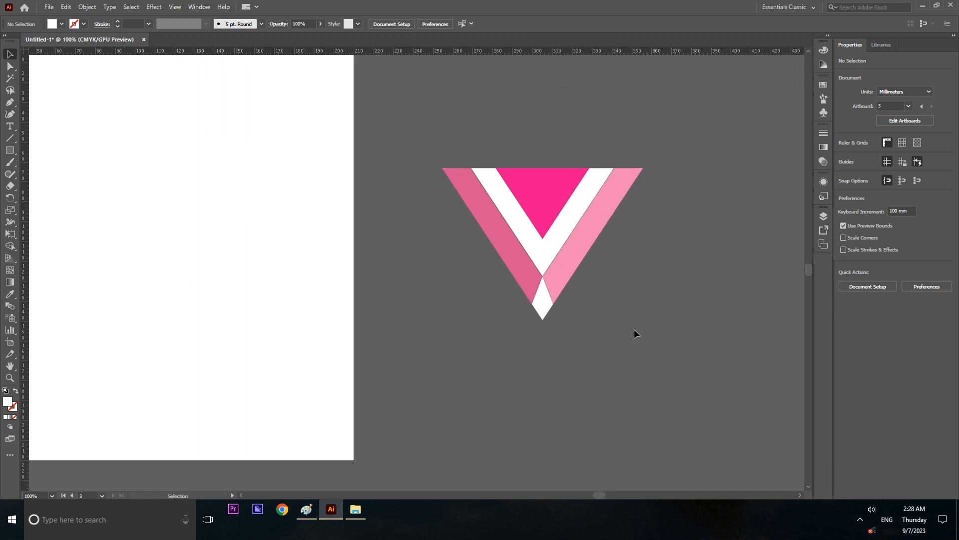
click(499, 247)
click(553, 370)
drag(441, 163, 721, 388)
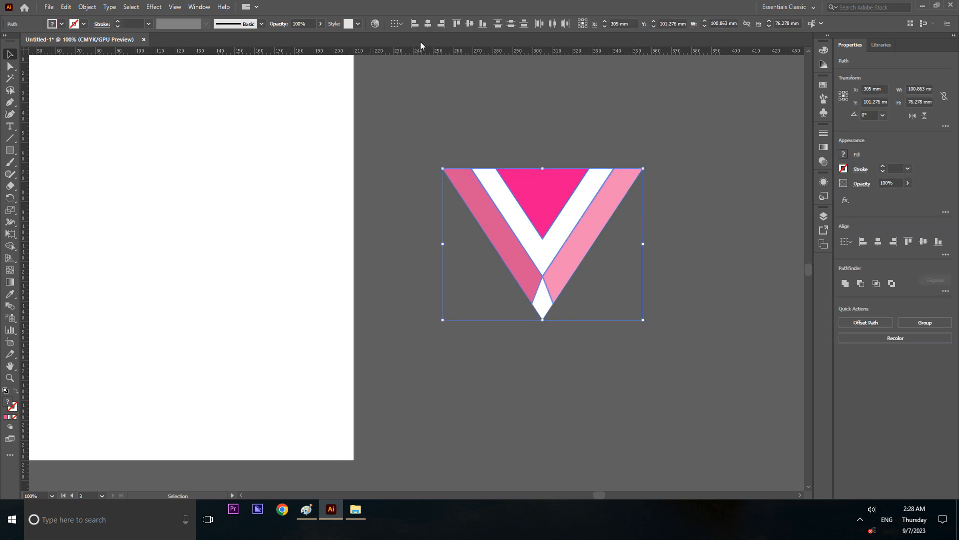
key(a)
key(v)
click(701, 221)
Step: Center the grouped logo horizontally and vertically on the blank artboard 3
scroll(490, 271, up, 3)
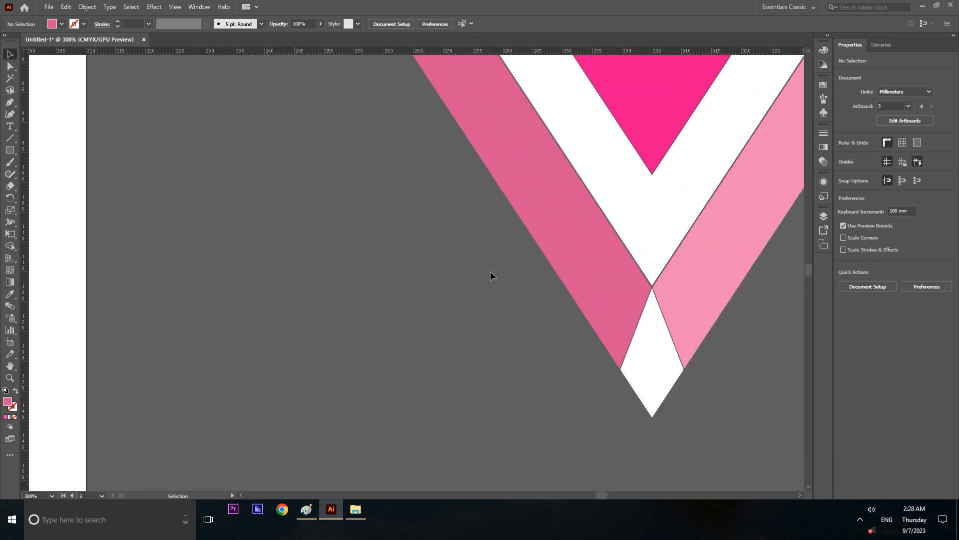
scroll(610, 230, up, 3)
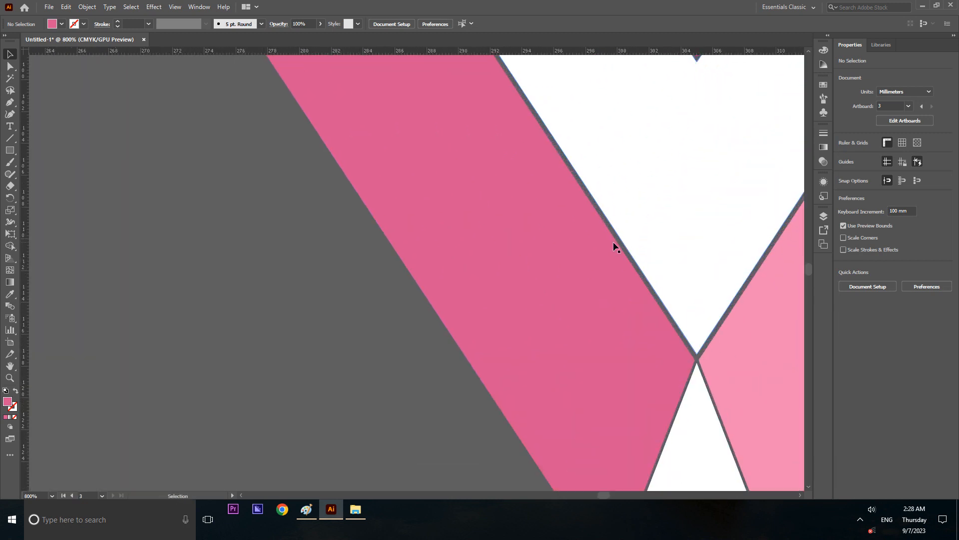
scroll(567, 248, down, 3)
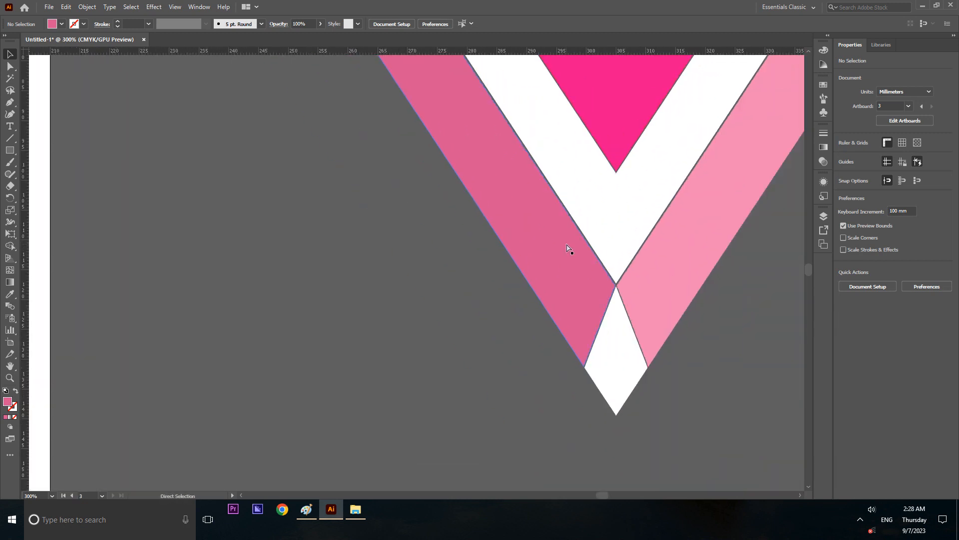
scroll(567, 244, down, 3)
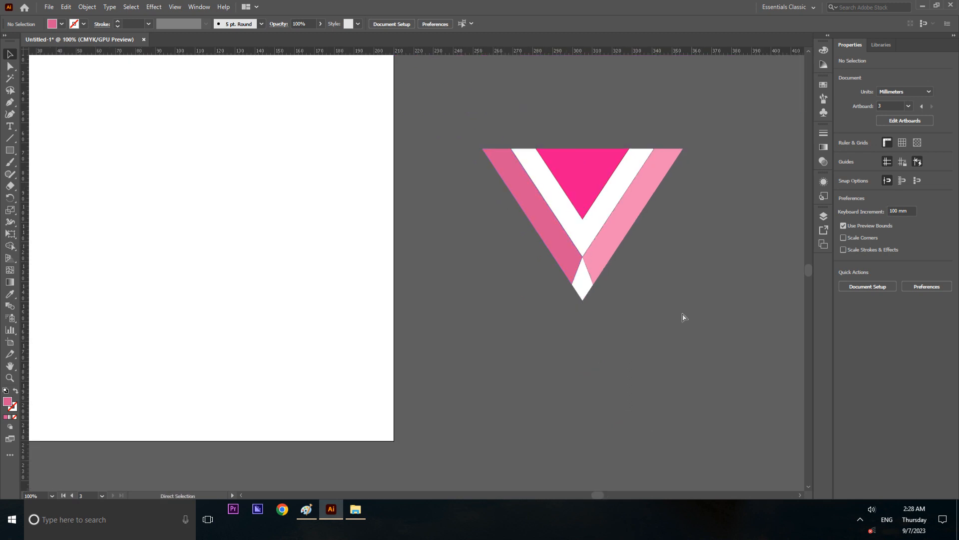
scroll(683, 314, down, 1)
drag(714, 345, 718, 338)
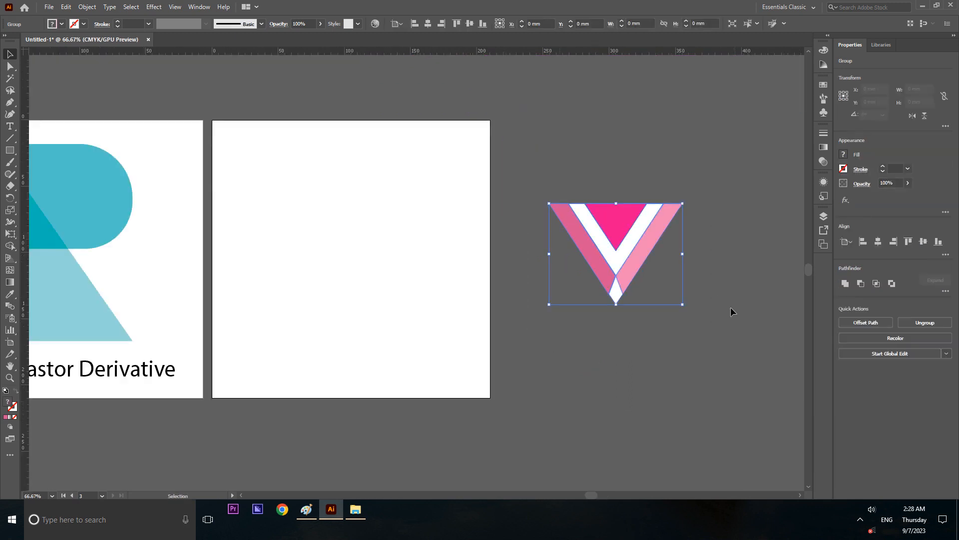
click(429, 24)
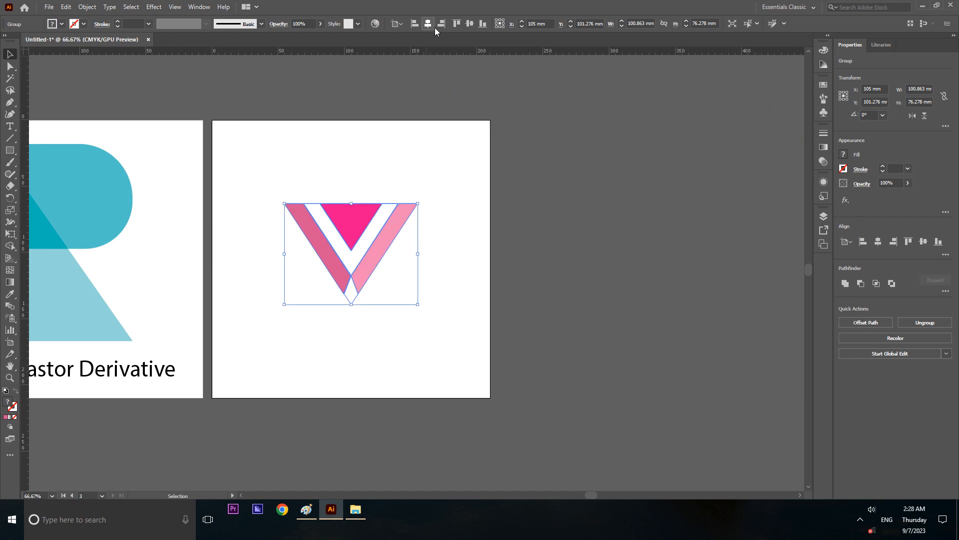
click(472, 24)
click(491, 257)
Step: Enlarge the grouped logo proportionally from its center to about 145.5 mm wide and 110 mm high
scroll(286, 262, up, 1)
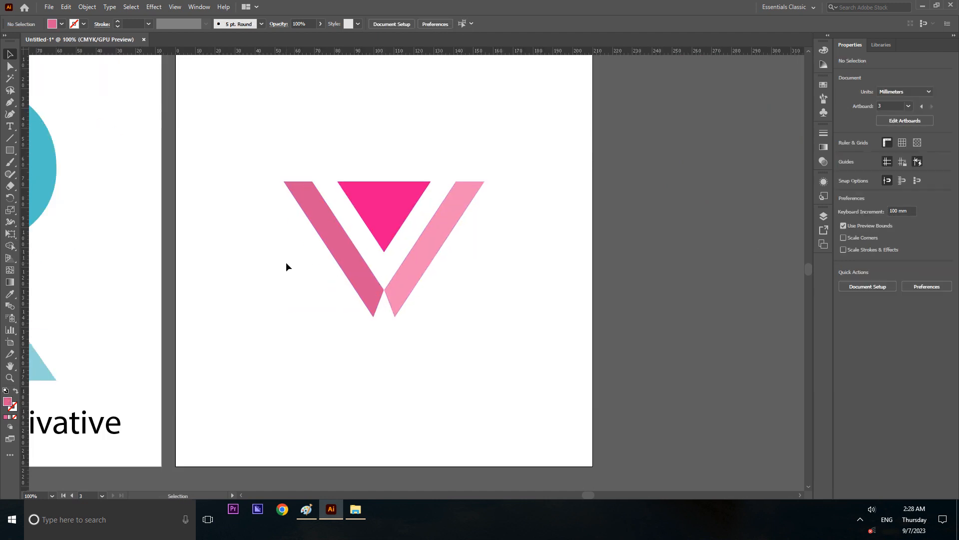
click(356, 280)
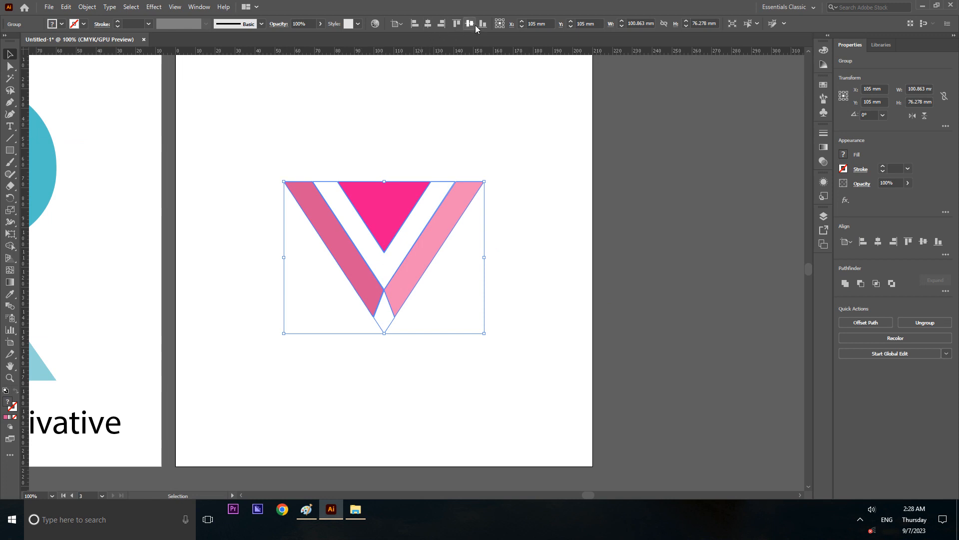
click(712, 273)
scroll(617, 256, up, 1)
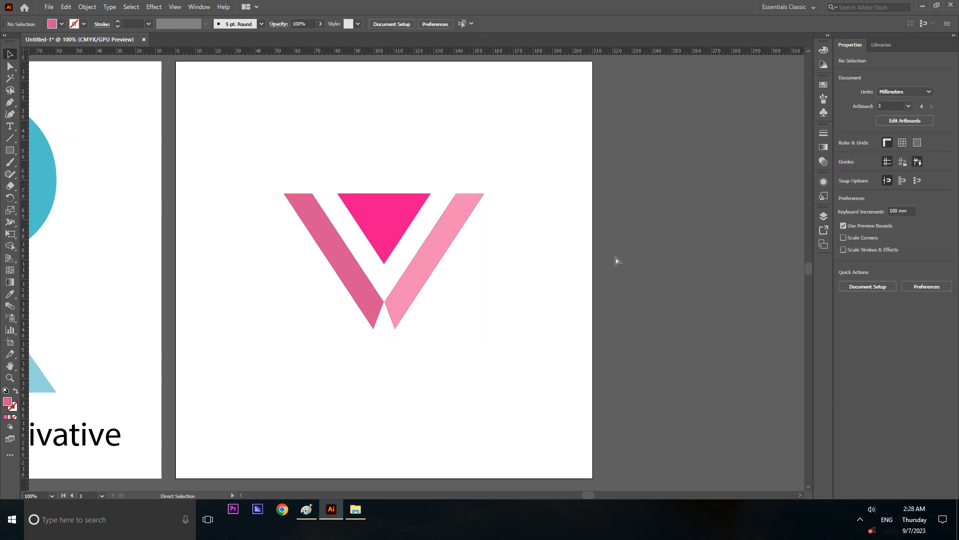
scroll(615, 260, up, 1)
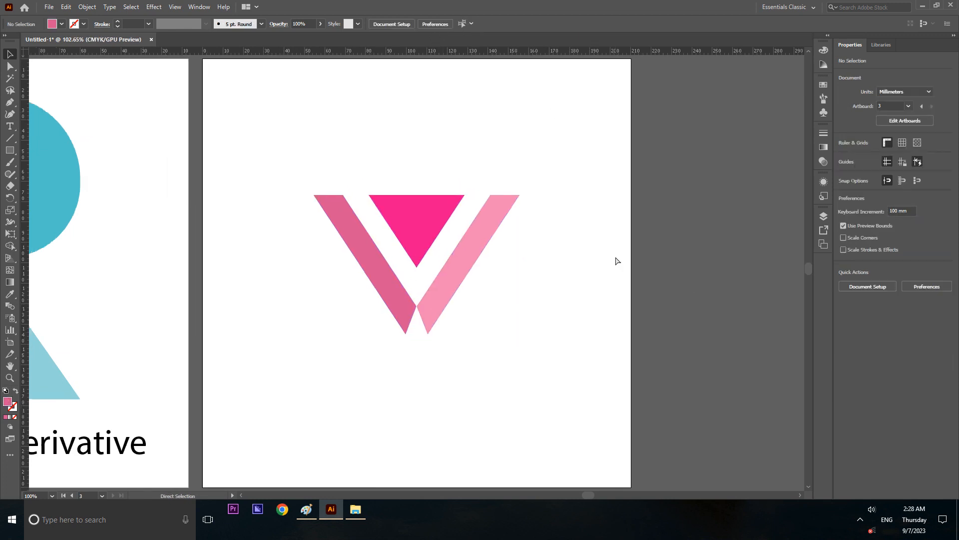
click(485, 247)
drag(519, 350, 565, 422)
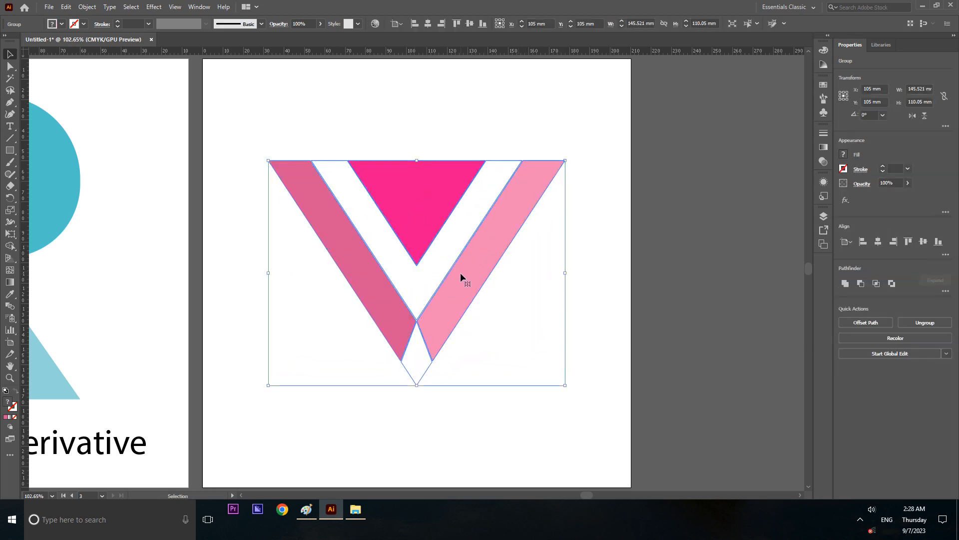
click(580, 216)
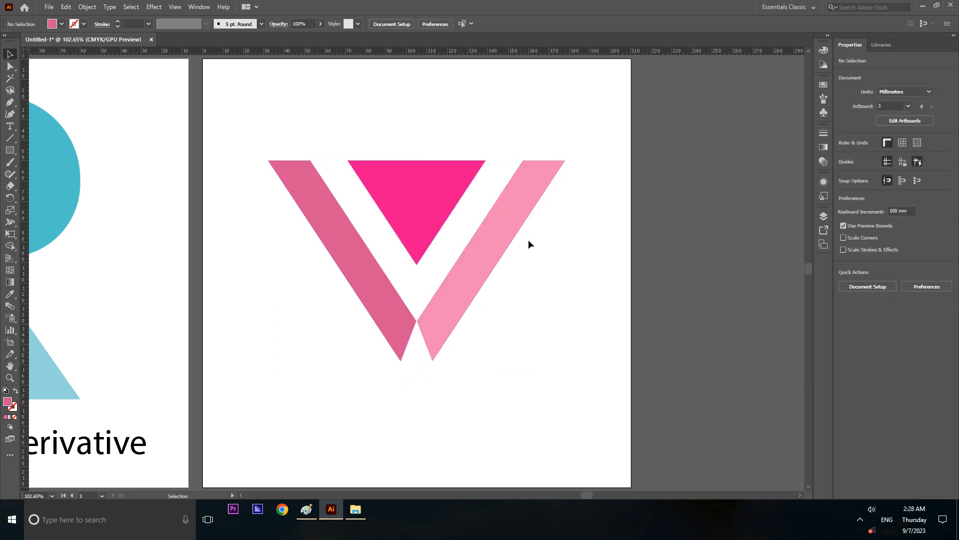
Step: Move the grouped logo straight up on the artboard to a Y position of about 79 mm
click(502, 248)
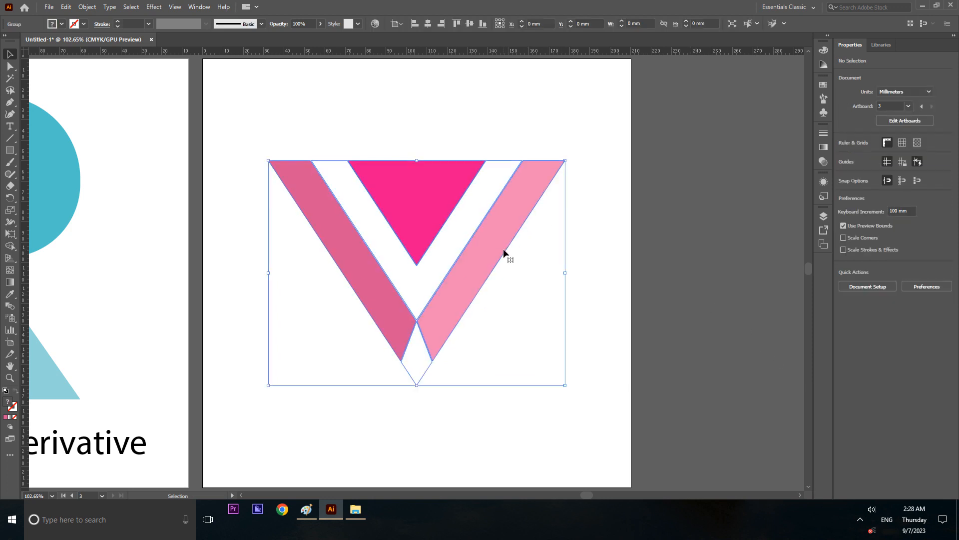
drag(499, 250, 500, 202)
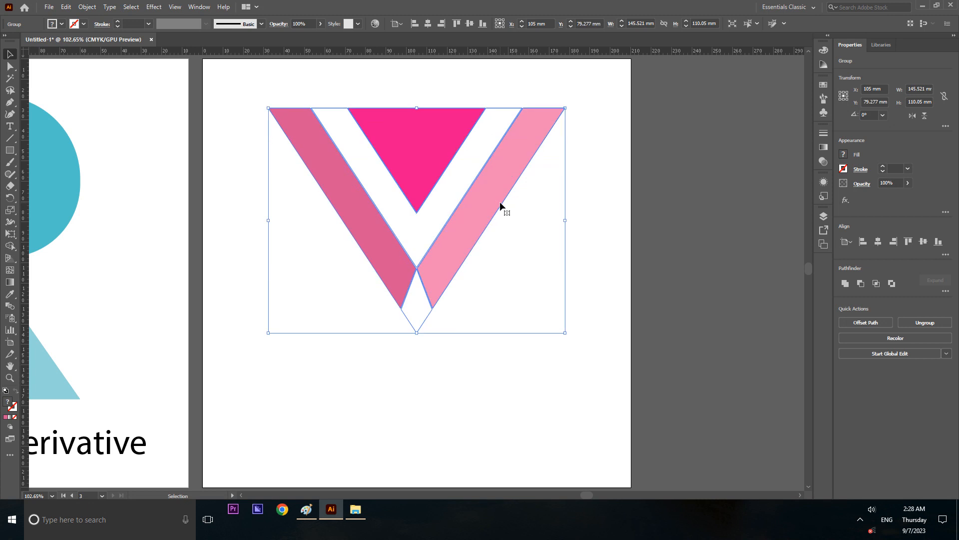
Step: Ungroup the triangular logo so its pieces can be edited individually
click(766, 289)
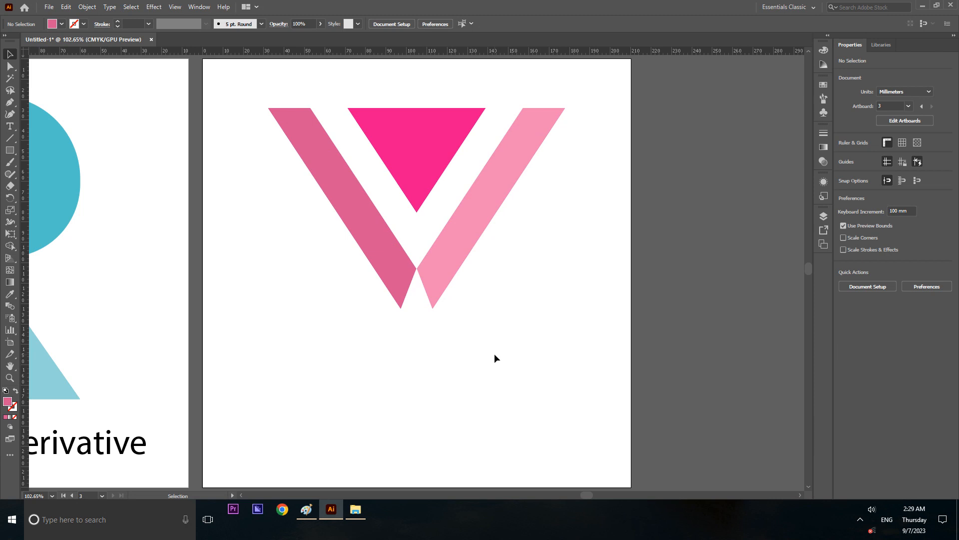
click(427, 158)
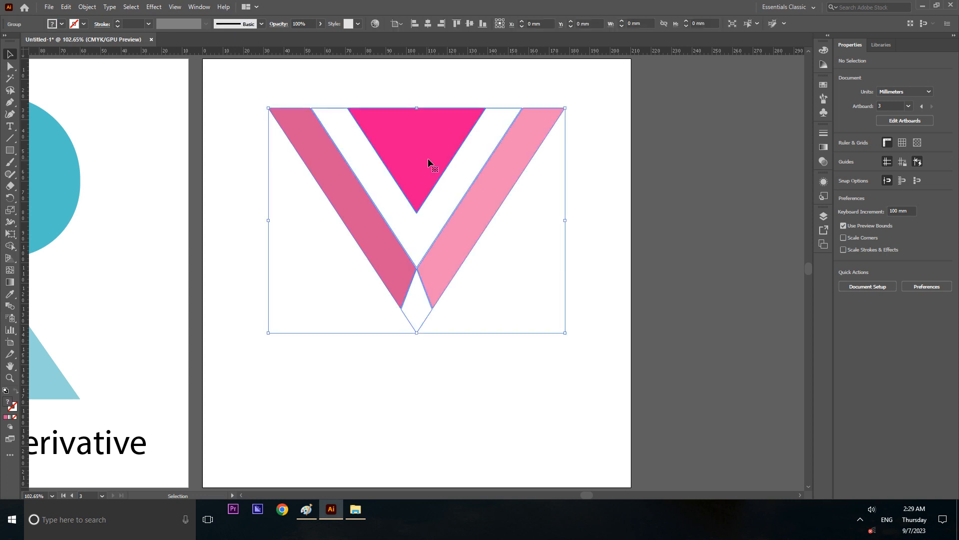
right_click(427, 157)
click(454, 242)
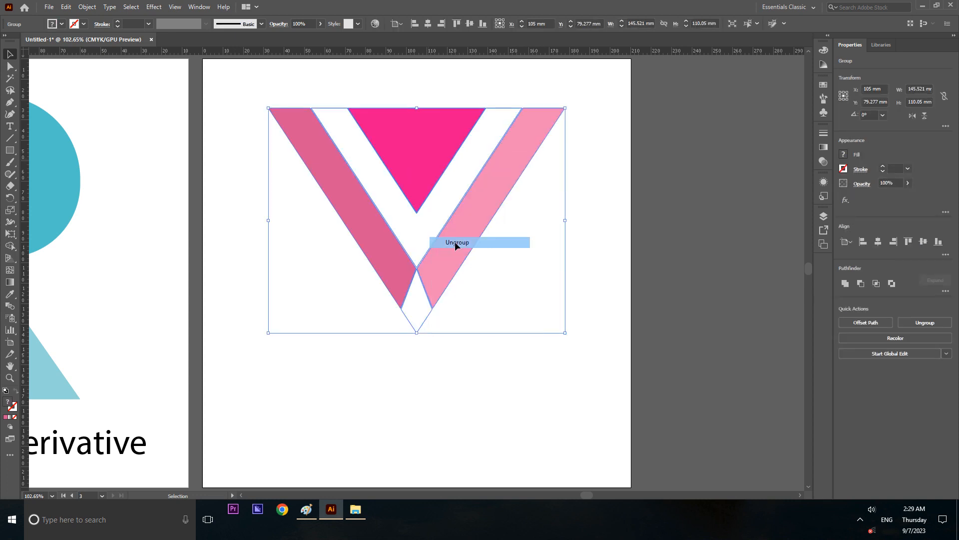
click(742, 255)
Step: Copy the right band's light pink fill onto the central inverted triangle with the Eyedropper
click(441, 159)
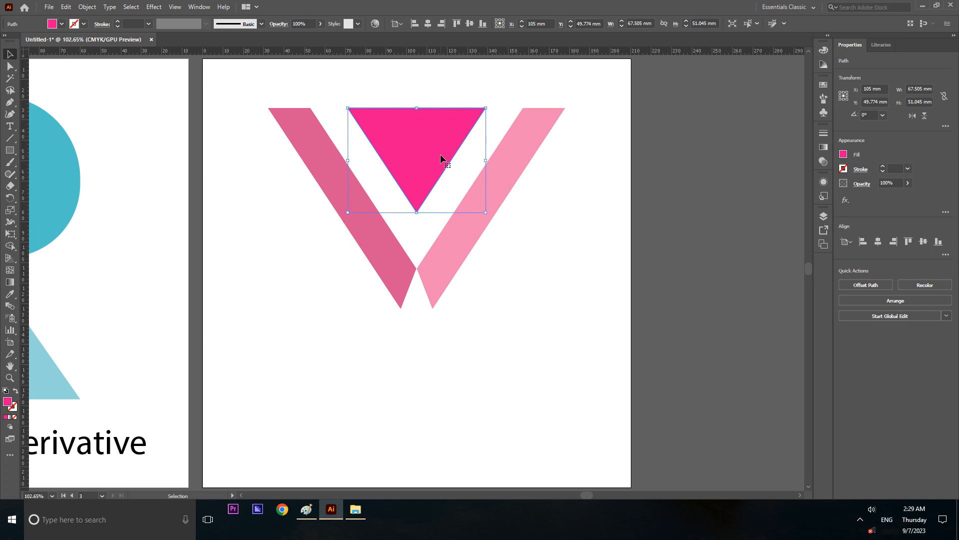
key(i)
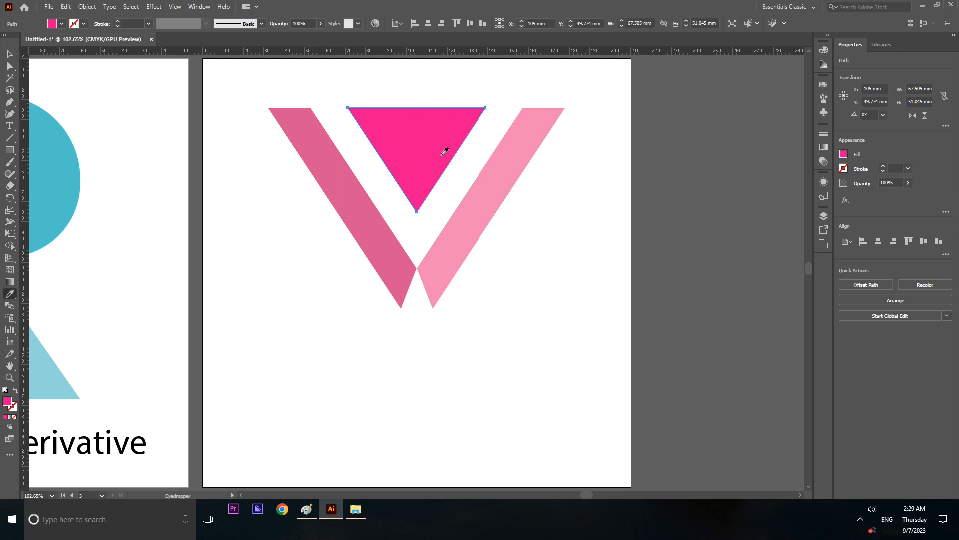
click(500, 170)
click(10, 54)
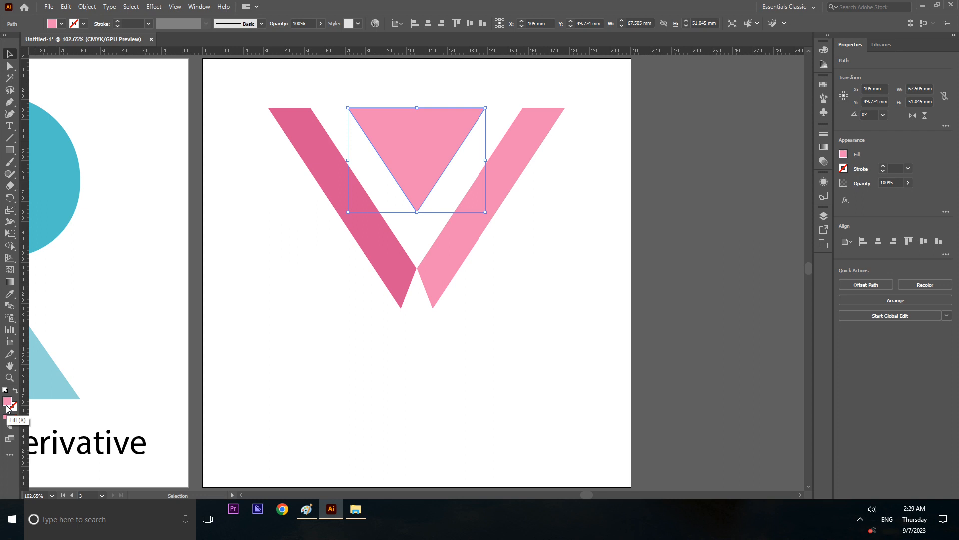
Step: Lighten the central triangle's fill by setting its magenta value to 30%
double_click(7, 402)
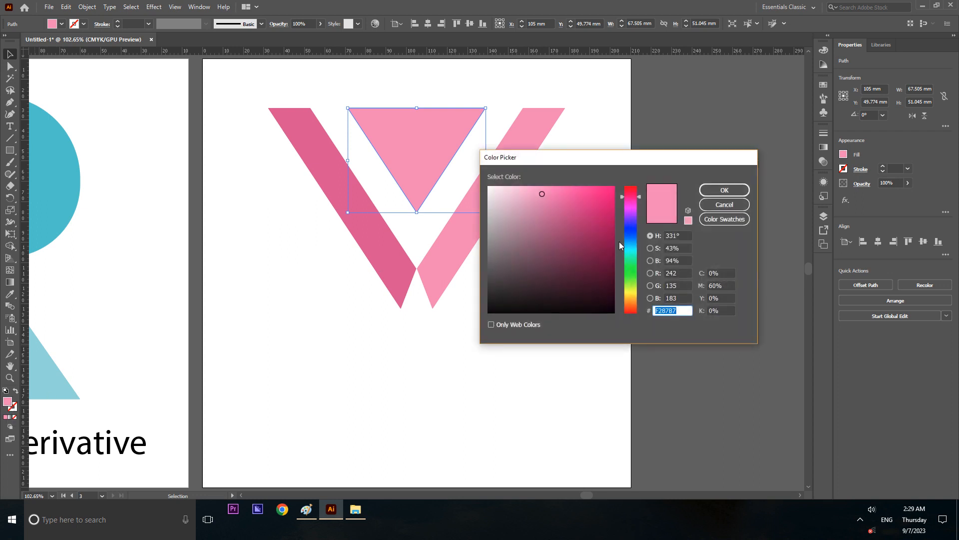
click(722, 286)
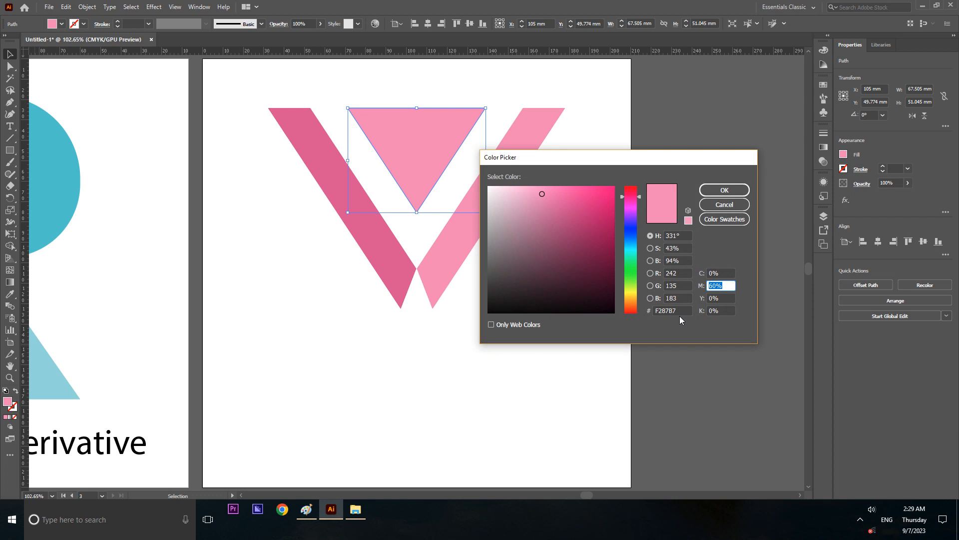
text(40)
drag(728, 285, 694, 285)
text(30)
click(719, 189)
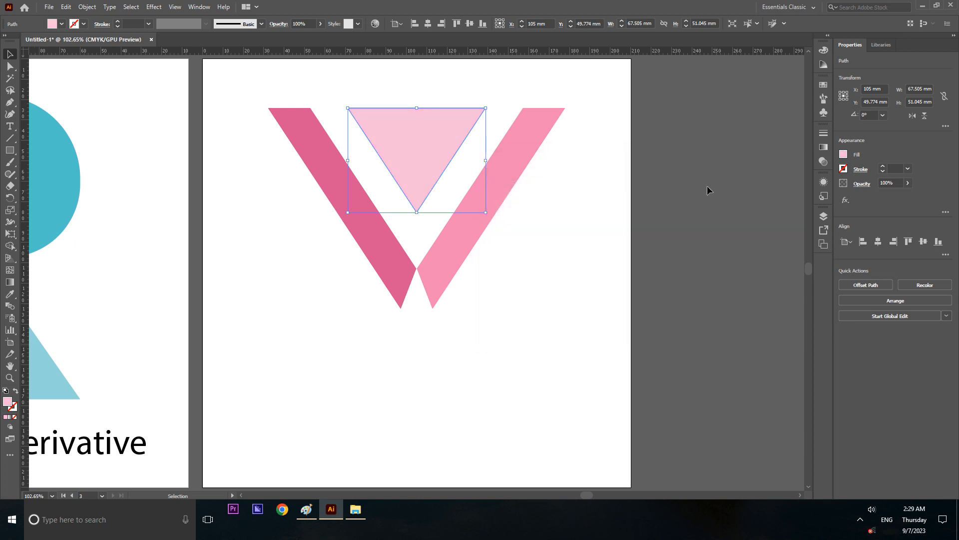
Step: Copy the central triangle's pale pink fill onto the right band with the Eyedropper
click(550, 178)
click(520, 172)
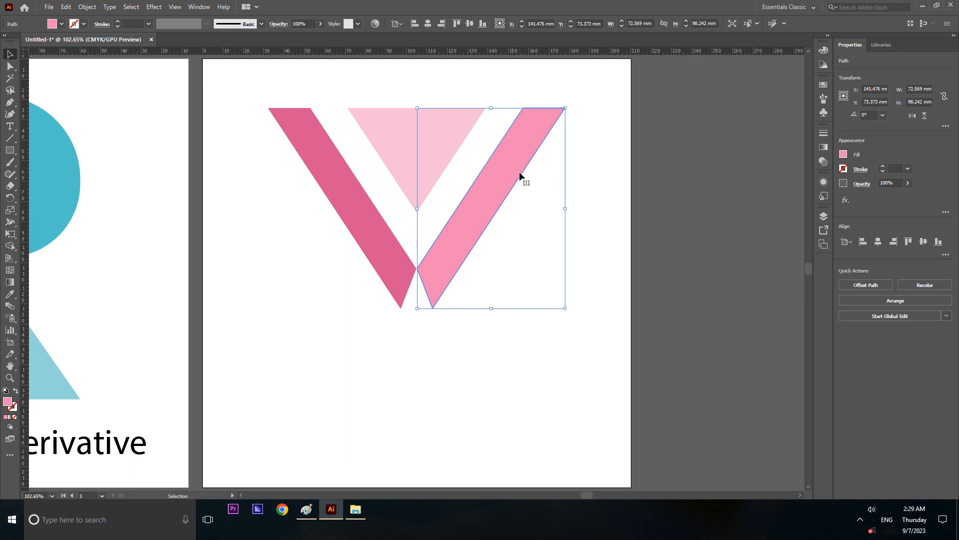
key(i)
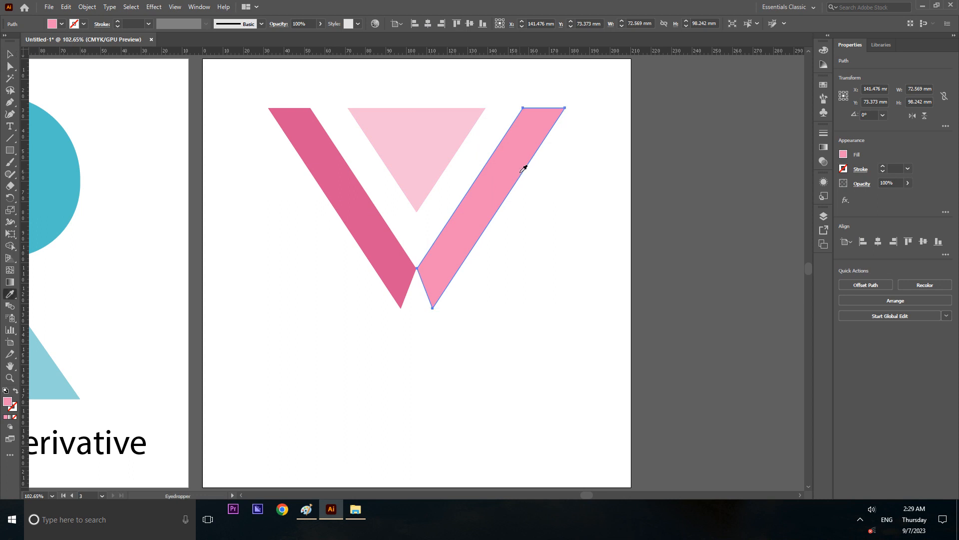
click(418, 152)
click(9, 55)
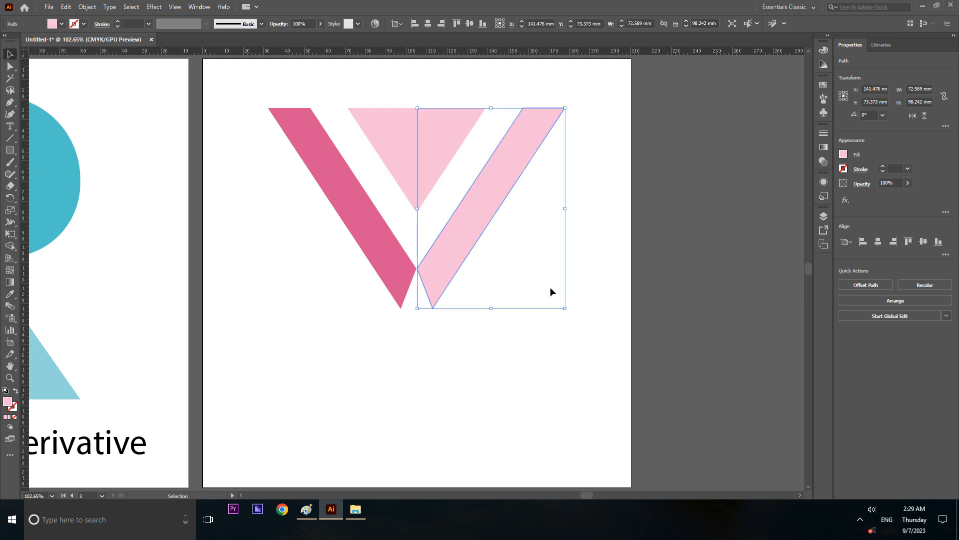
click(552, 356)
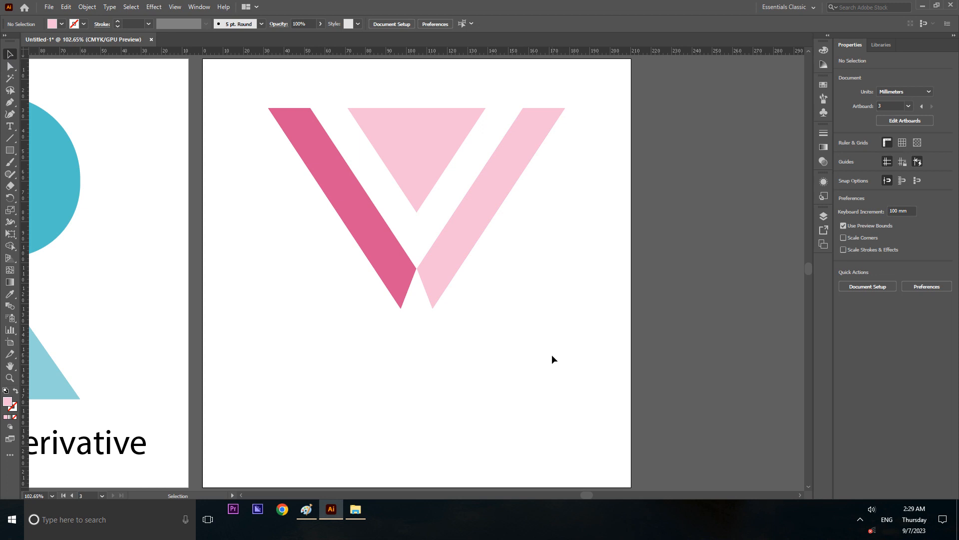
Step: Set the right band's fill to 40% magenta, with cyan, yellow and black at 0%
click(471, 248)
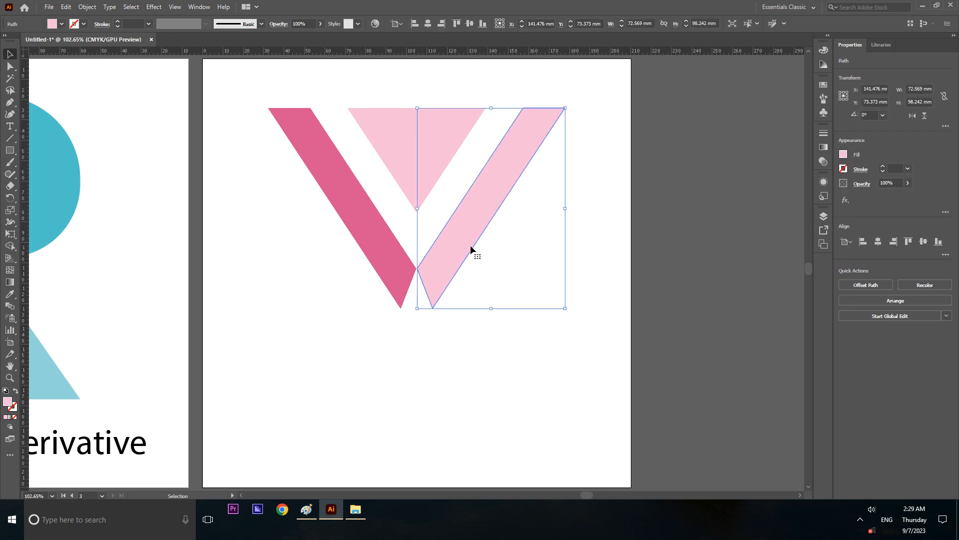
double_click(8, 401)
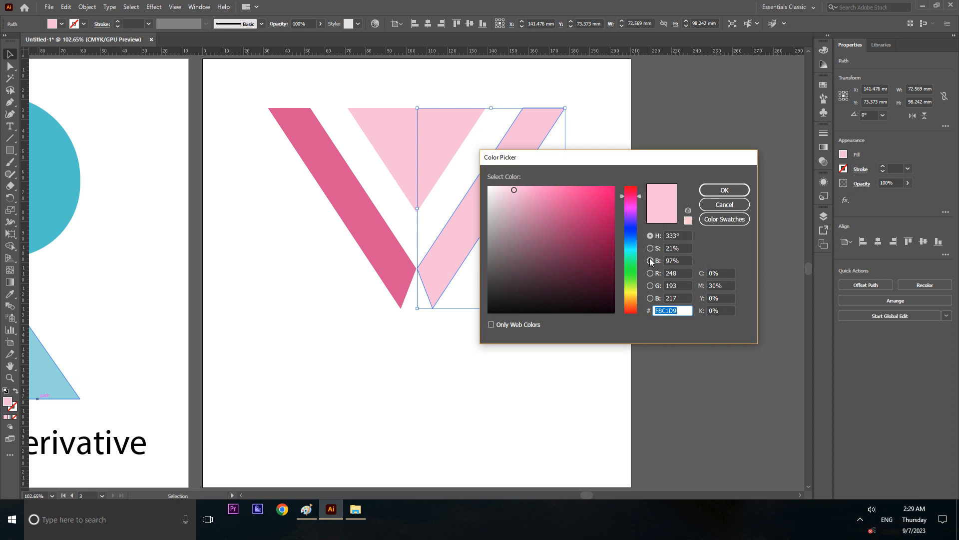
click(724, 286)
text(40)
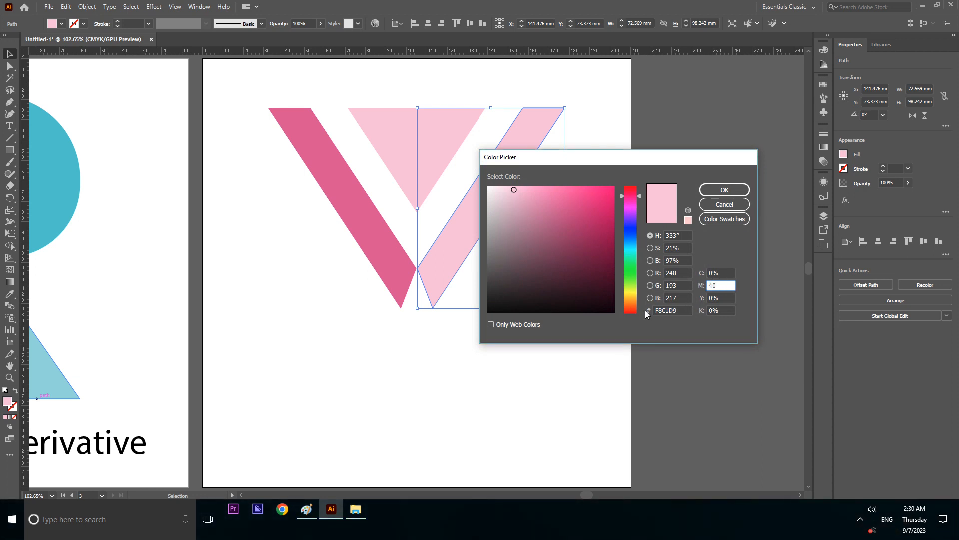
key(Tab)
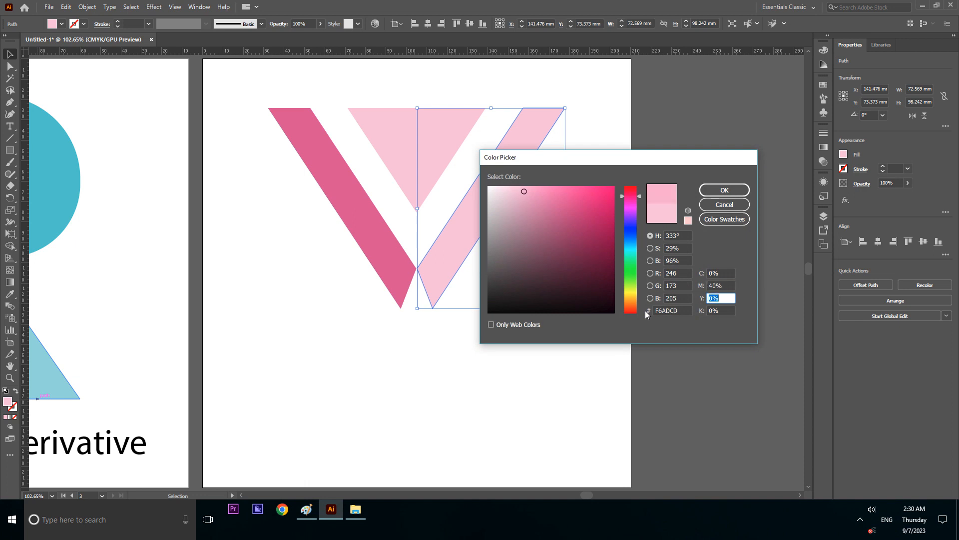
click(724, 190)
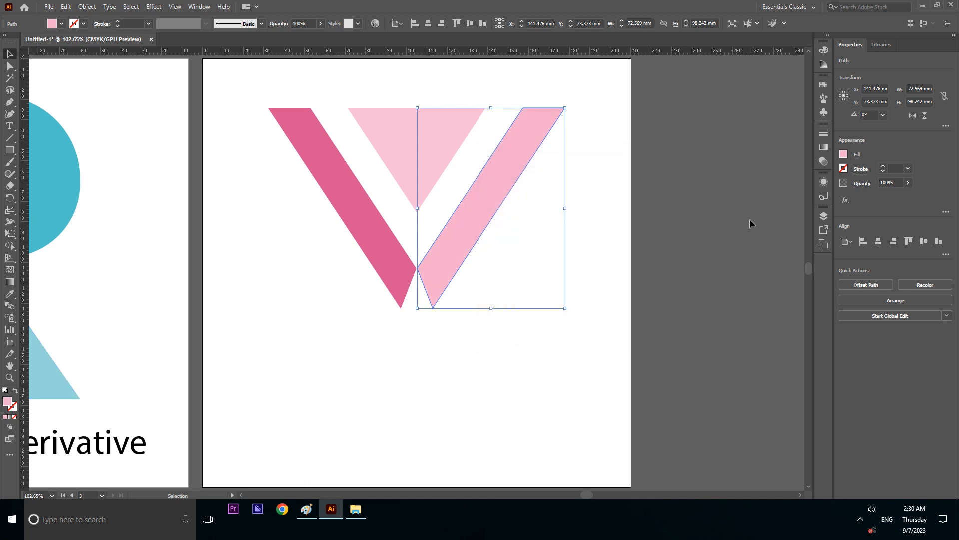
Step: Match the central triangle's fill to the right band by sampling that band with the Eyedropper
click(750, 219)
click(444, 120)
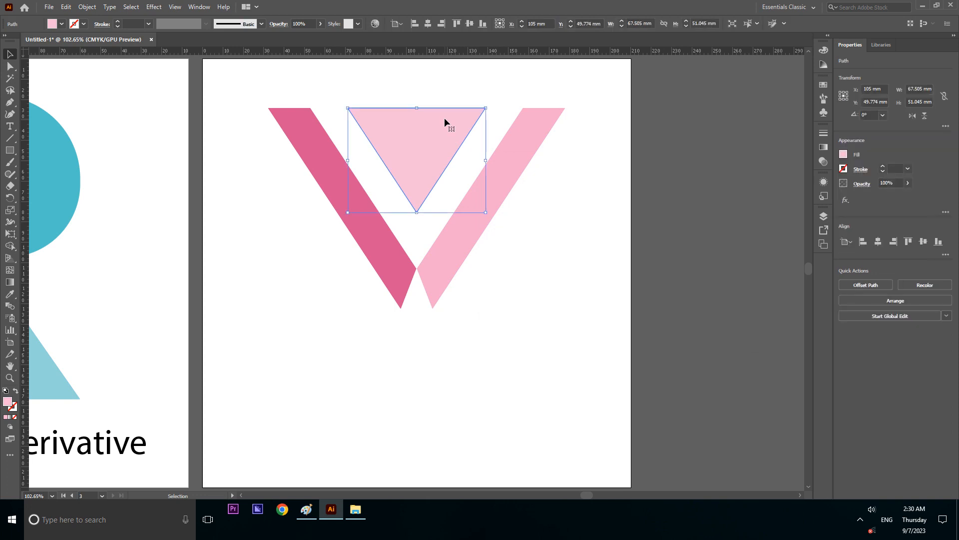
click(562, 267)
click(415, 128)
key(i)
click(504, 161)
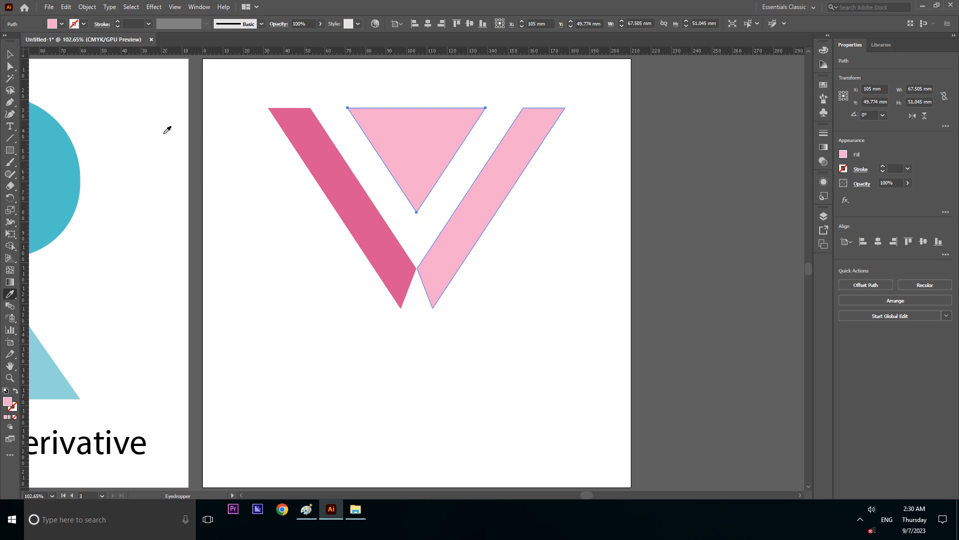
Step: Try 70% and 65% magenta for the central triangle's fill, settle on 60%, and deselect the triangle
double_click(7, 402)
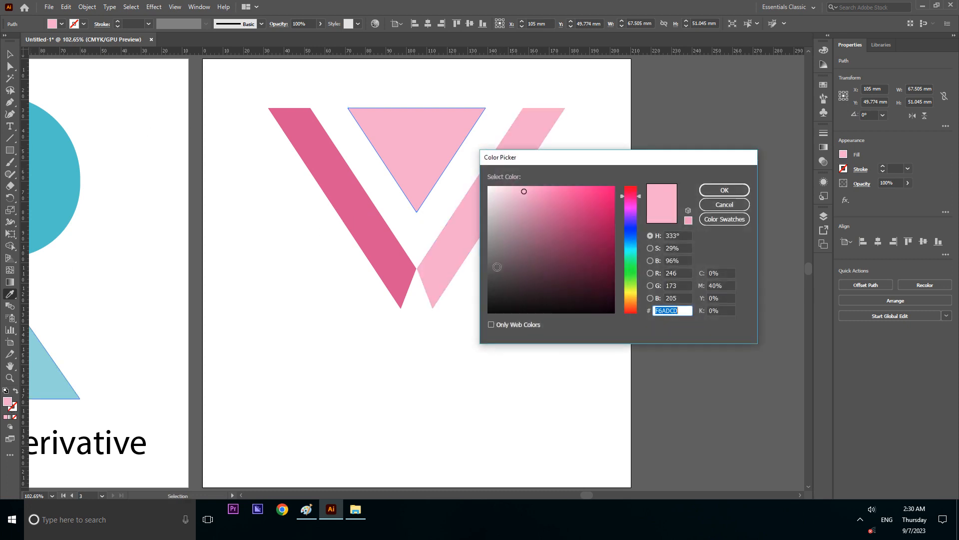
click(728, 290)
text(70)
key(Tab)
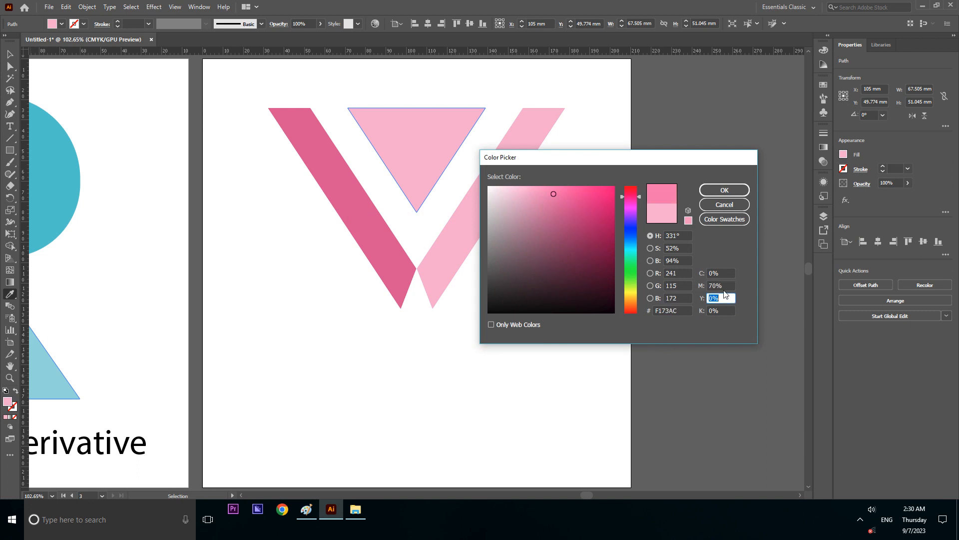
key(shift+Tab)
text(65)
key(Tab)
key(shift+Tab)
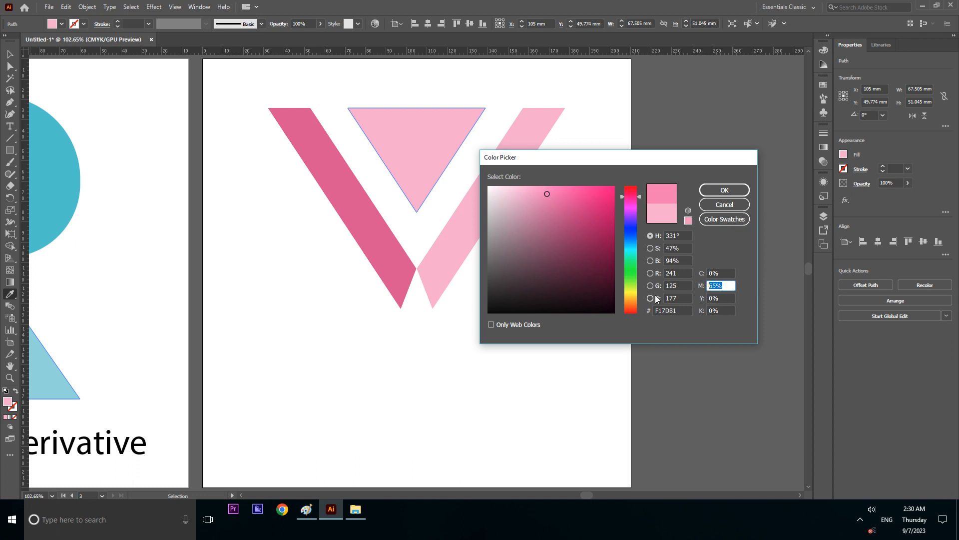
text(60)
key(Tab)
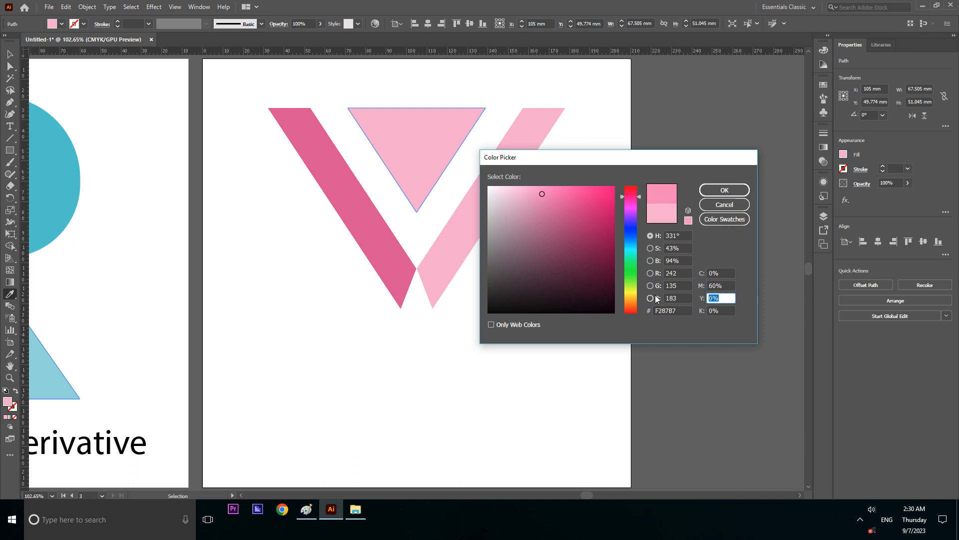
click(725, 190)
click(709, 204)
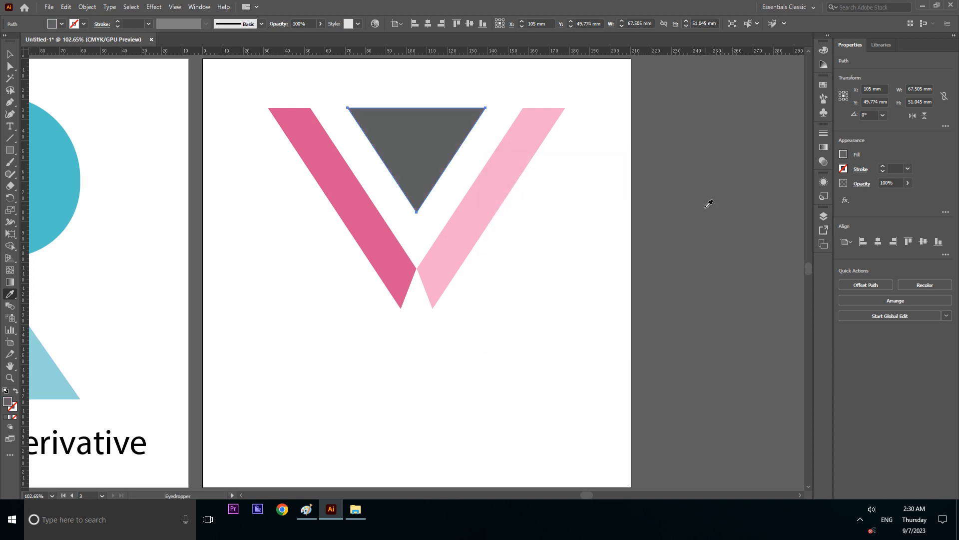
key(ctrl+z)
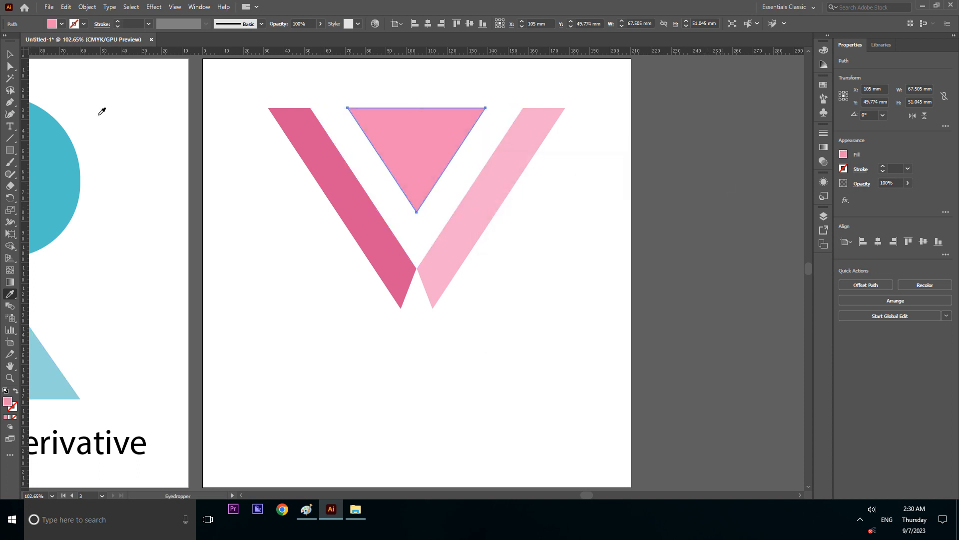
click(12, 56)
click(650, 226)
Step: Add the text WOMANCART below the logo and enlarge it proportionally to about 77.9 mm wide and 14.5 mm high
key(ctrl+1)
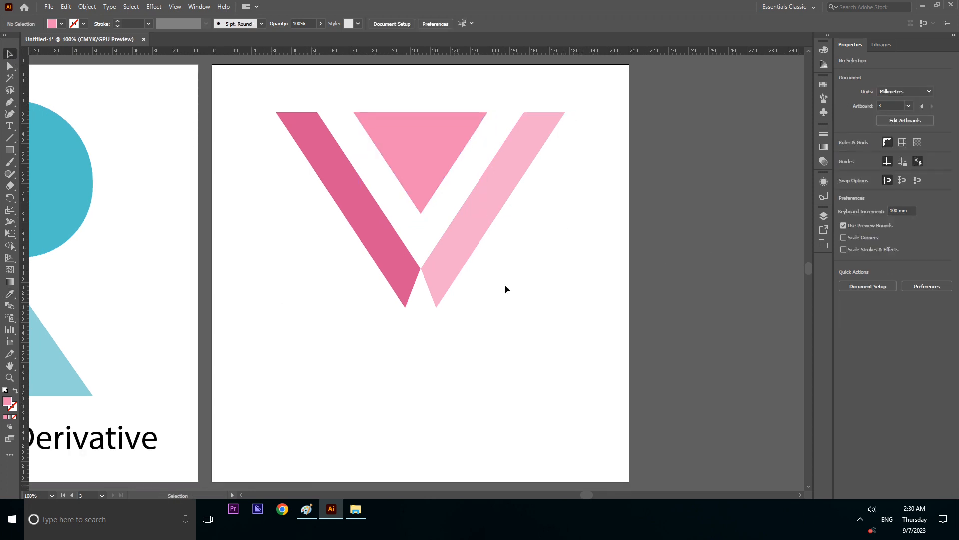
click(9, 126)
click(310, 386)
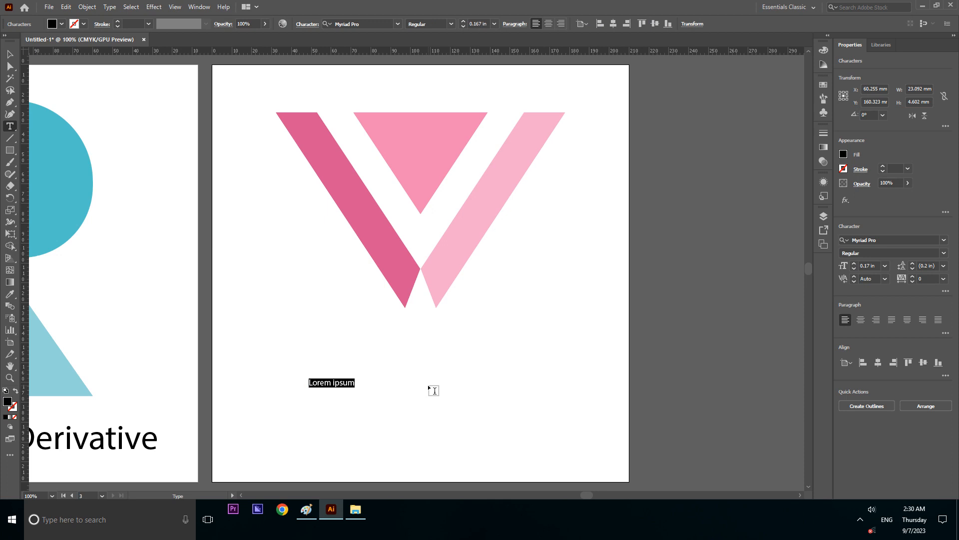
text(W)
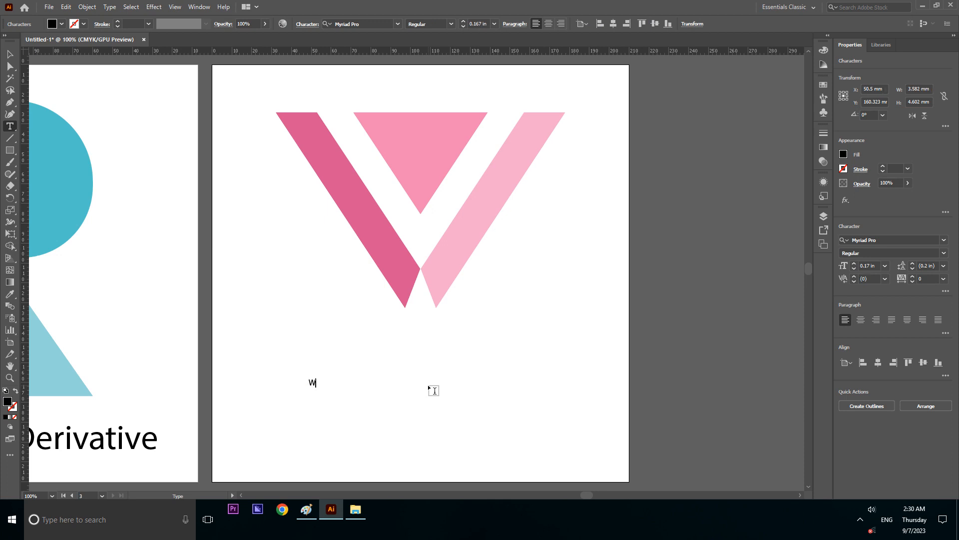
text(oMANCART)
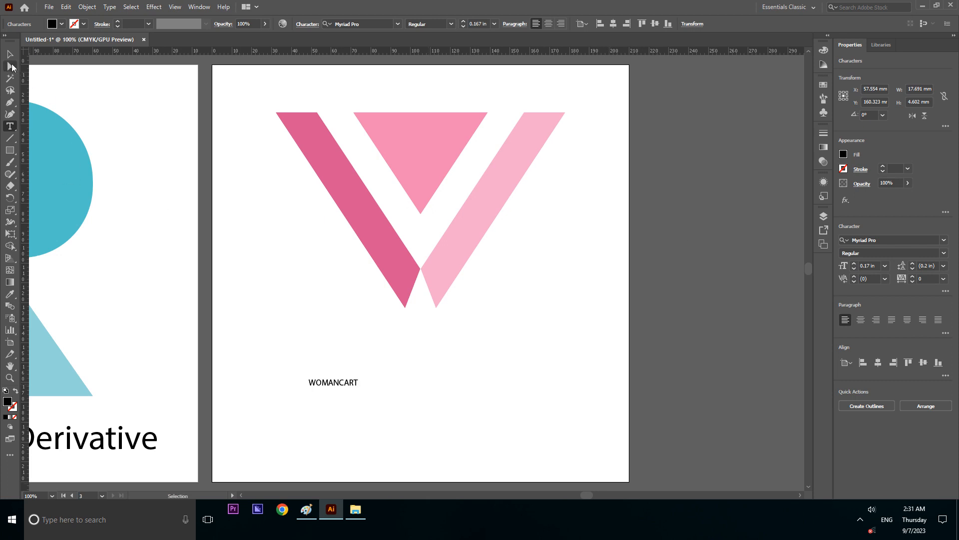
click(9, 54)
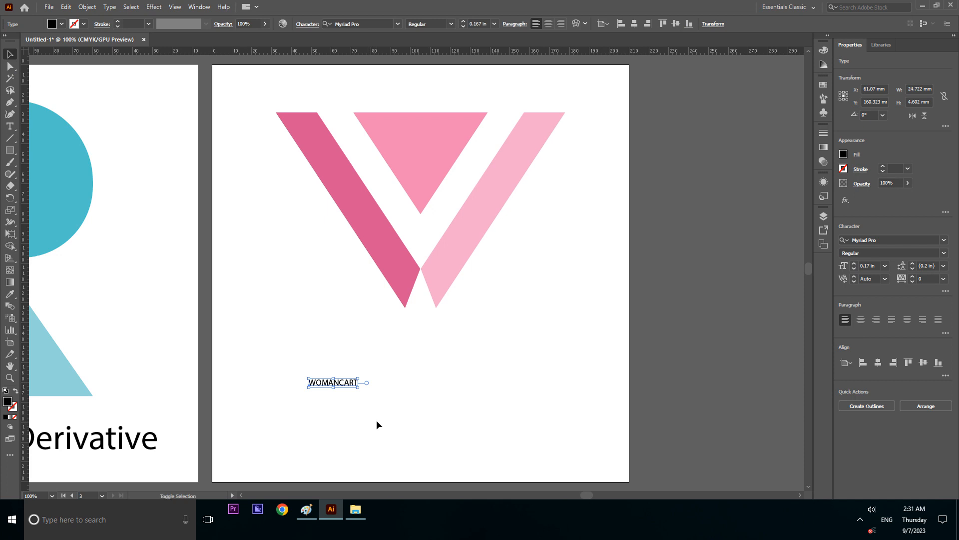
drag(360, 388, 410, 397)
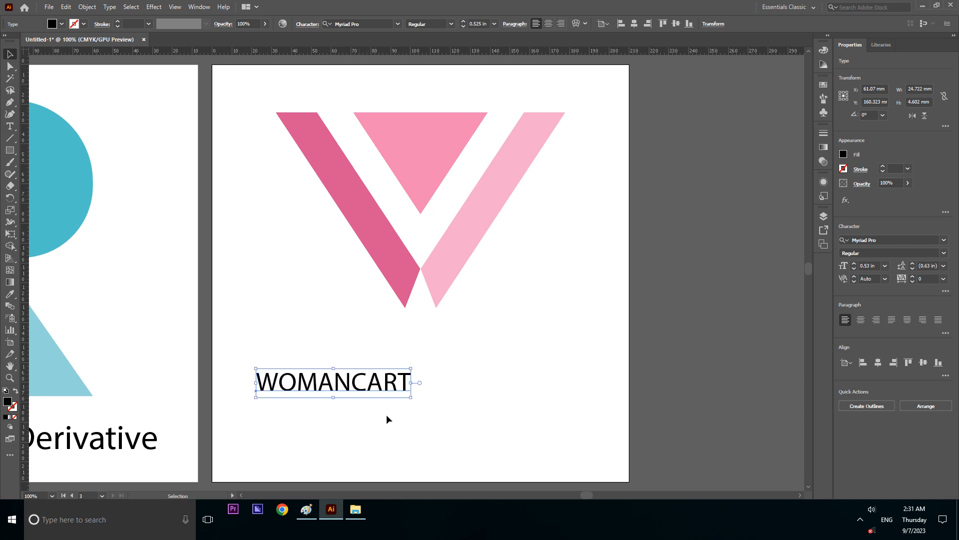
Step: Set the WOMANCART text to centered alignment and place it horizontally centered below the logo at a Y position of about 156 mm
drag(355, 385, 422, 425)
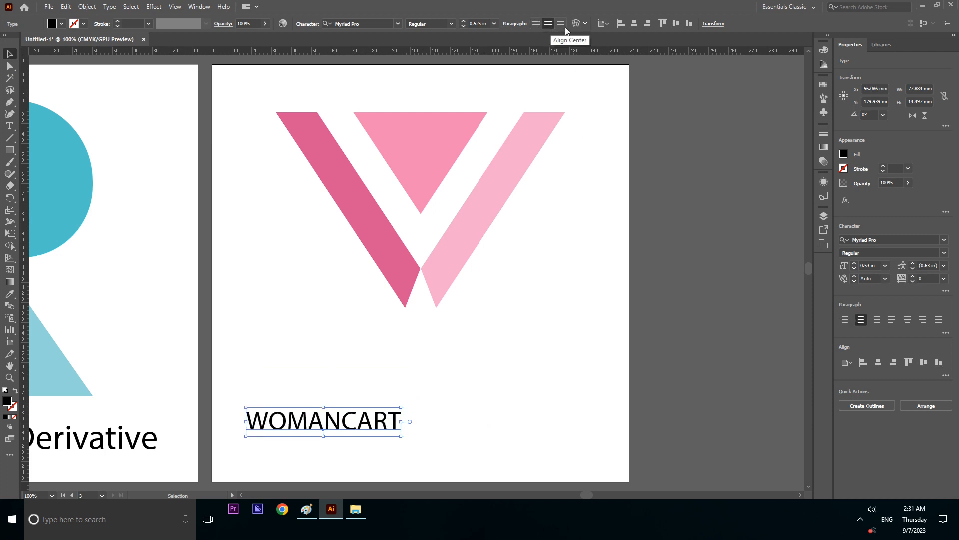
click(634, 23)
click(675, 23)
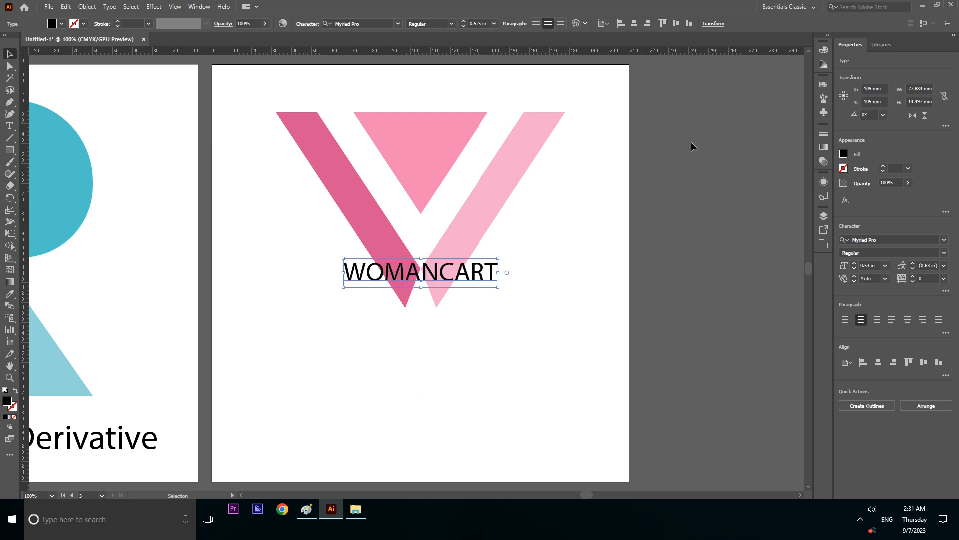
drag(476, 280, 475, 371)
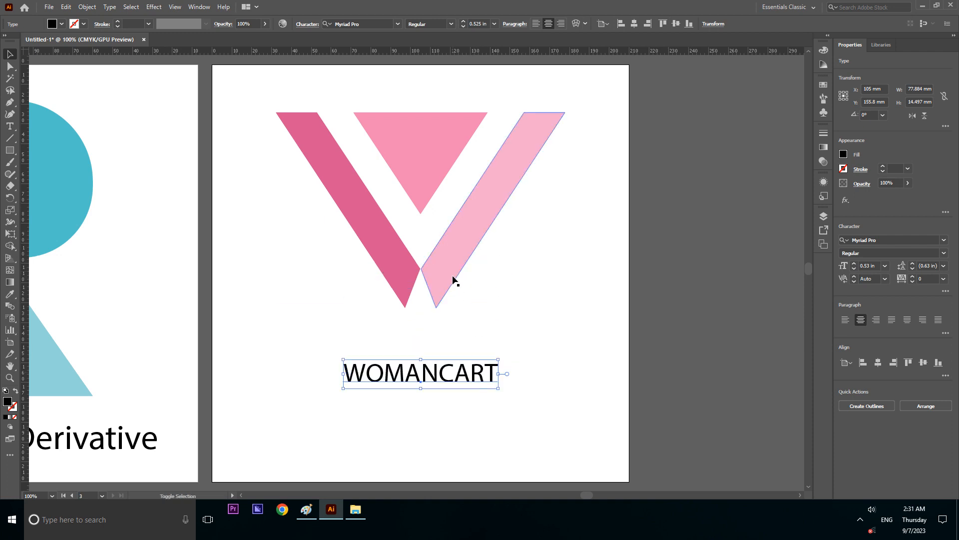
Step: Group all the triangle and band pieces of the logo emblem above the wordmark
drag(250, 91, 592, 338)
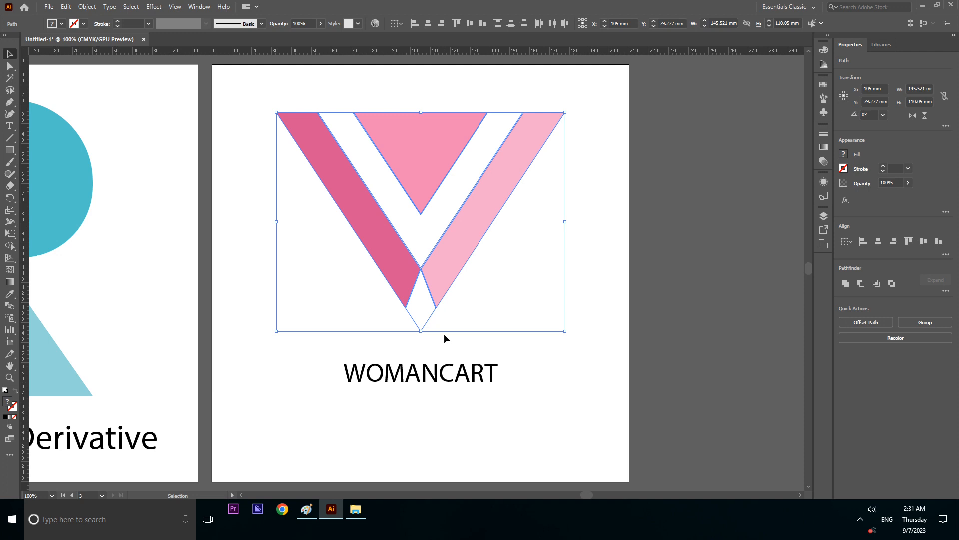
click(369, 93)
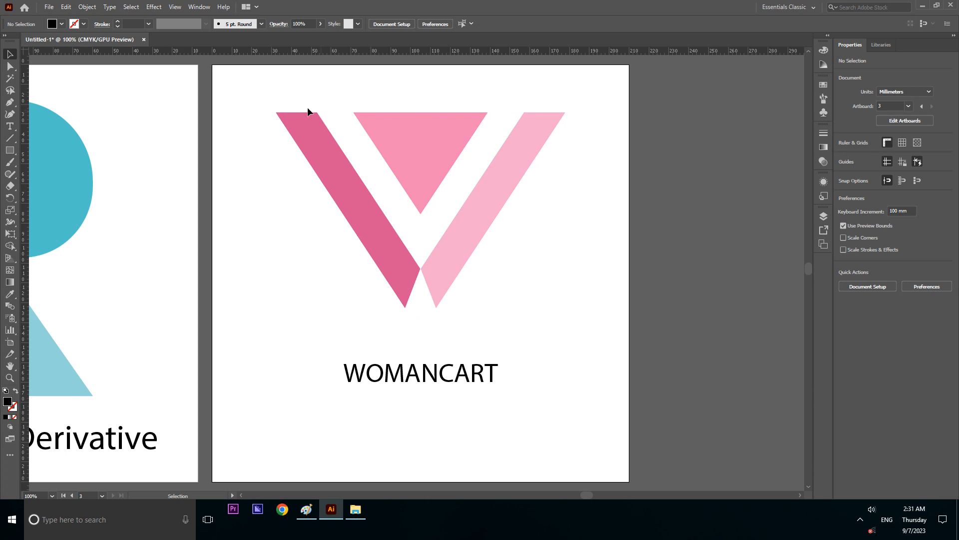
drag(263, 101, 591, 348)
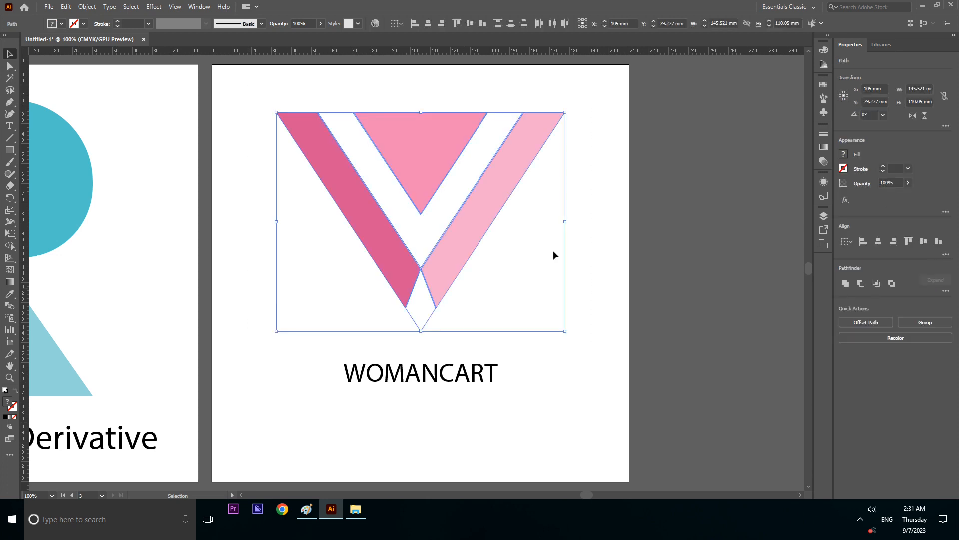
key(a)
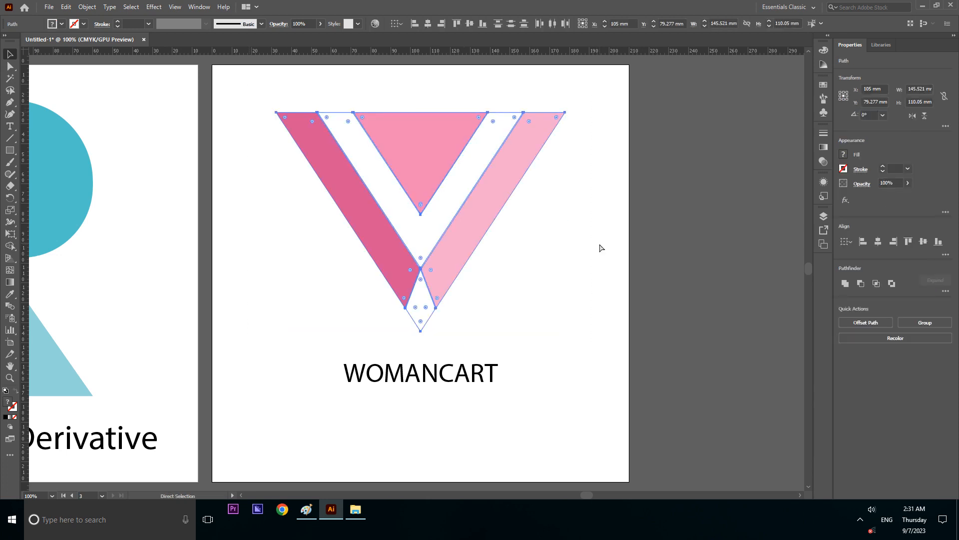
key(ctrl+g)
key(v)
Step: Enlarge the WOMANCART text proportionally to about 110 mm wide and 20.5 mm high, and lower it to a Y position of about 162.6 mm
click(496, 374)
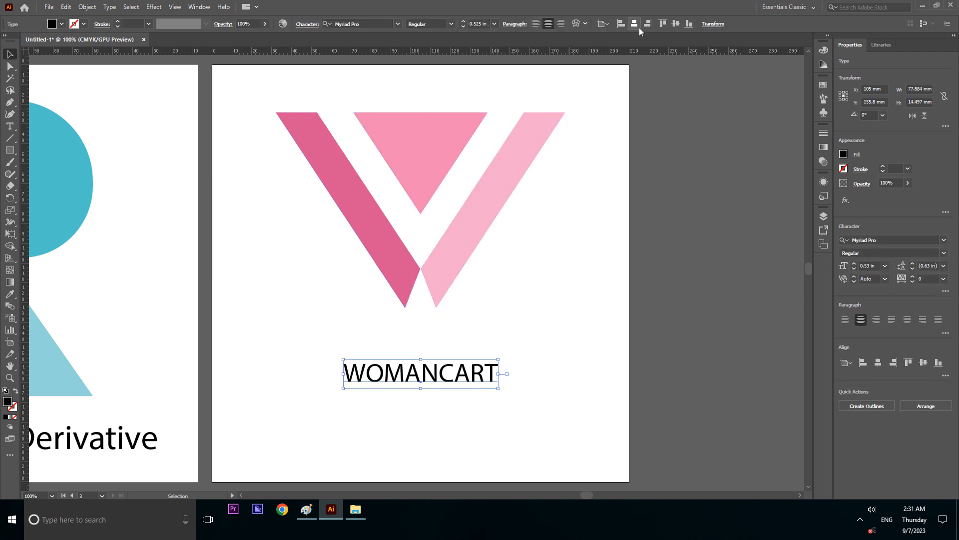
drag(498, 388, 530, 417)
drag(457, 380, 457, 393)
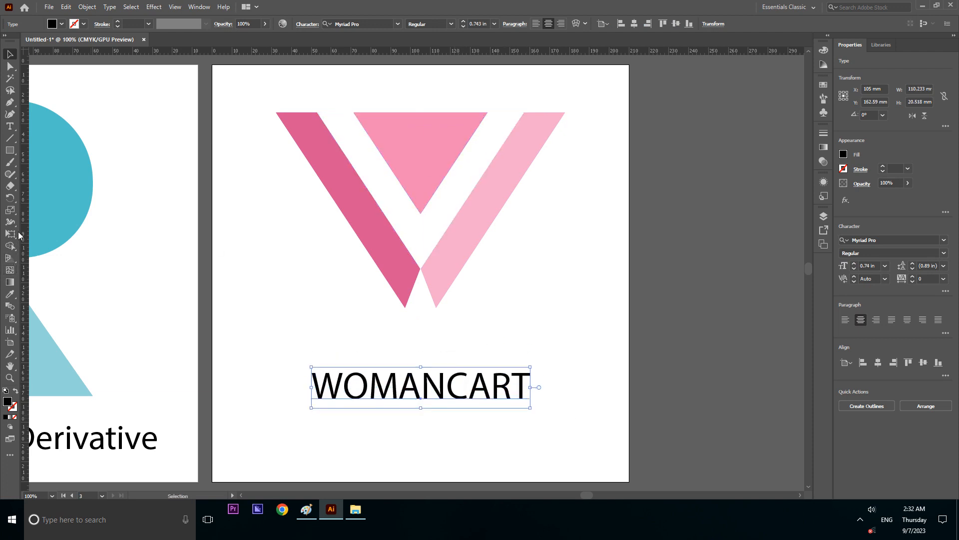
Step: Change the WOMANCART text to Title Case and enlarge it proportionally from its center to about 131 mm wide and 29.4 mm high
click(10, 126)
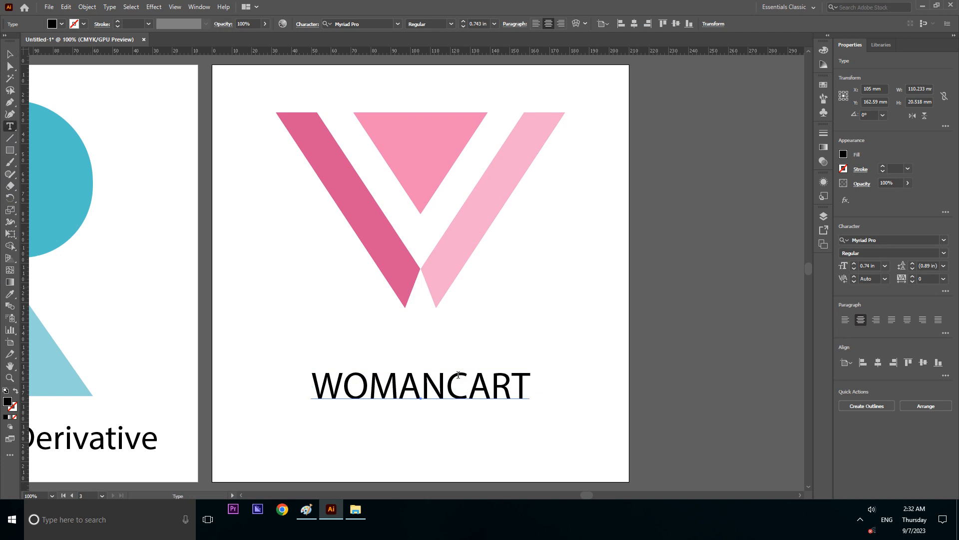
drag(533, 395, 319, 356)
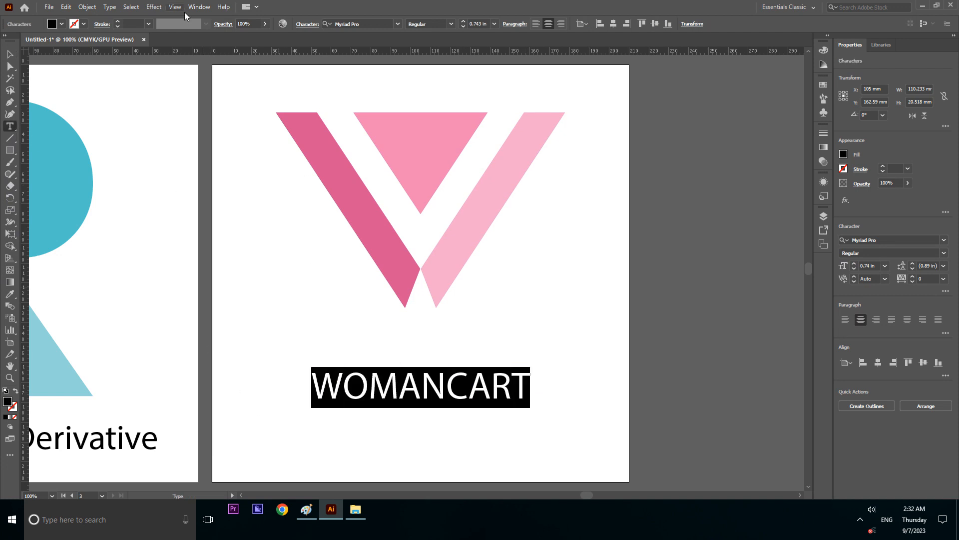
click(109, 7)
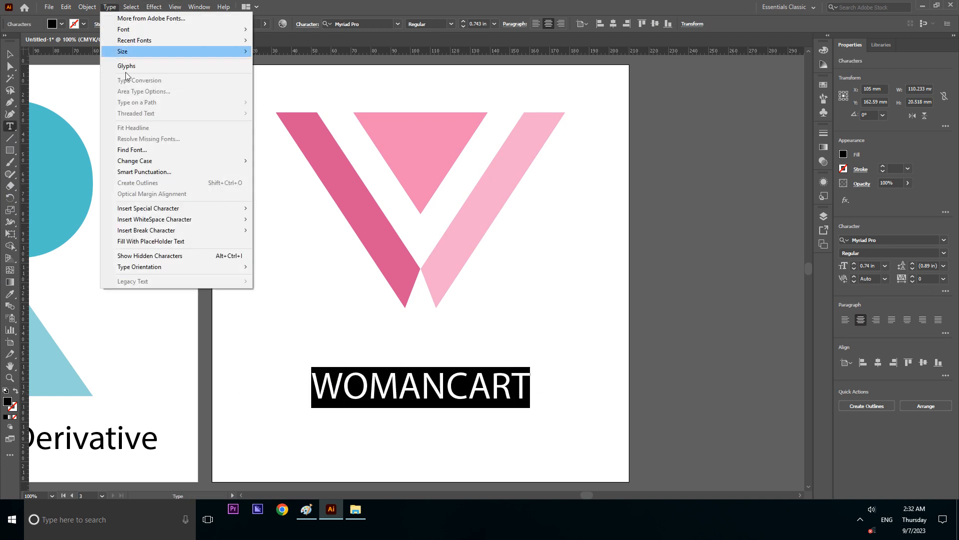
mouse_move(155, 161)
click(280, 183)
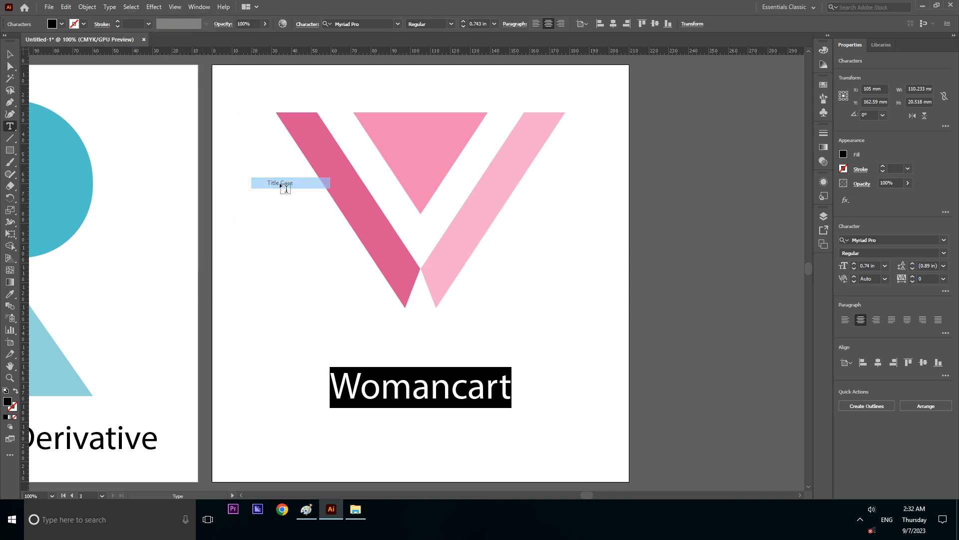
click(9, 53)
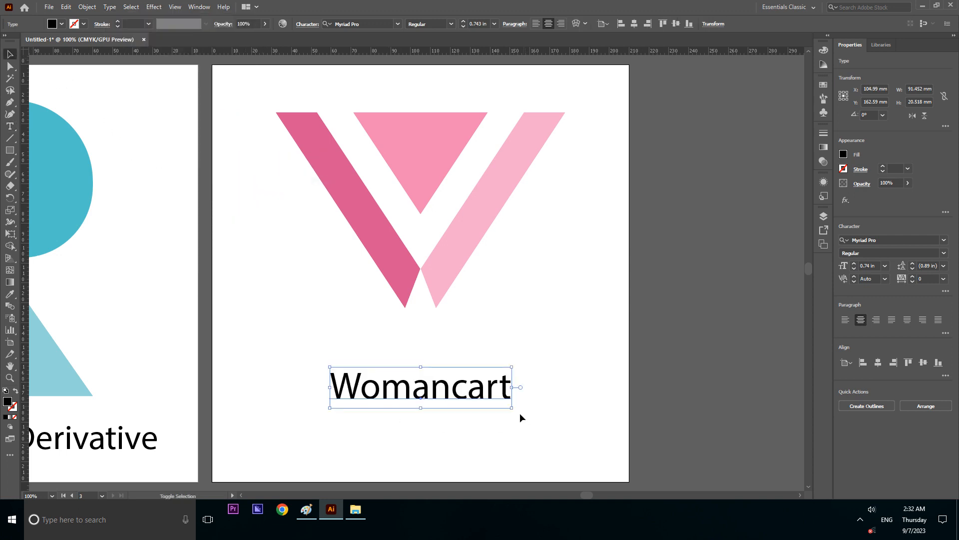
drag(511, 408, 551, 424)
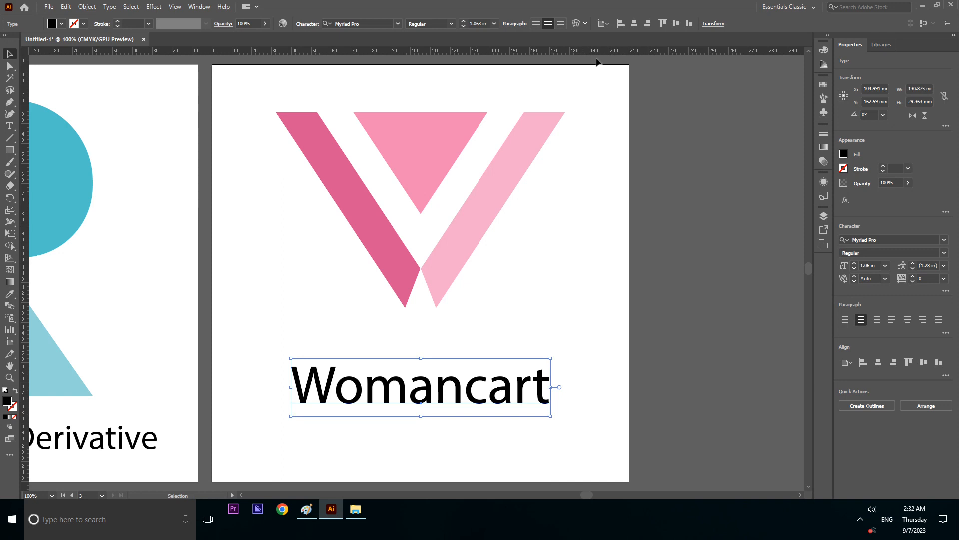
click(730, 335)
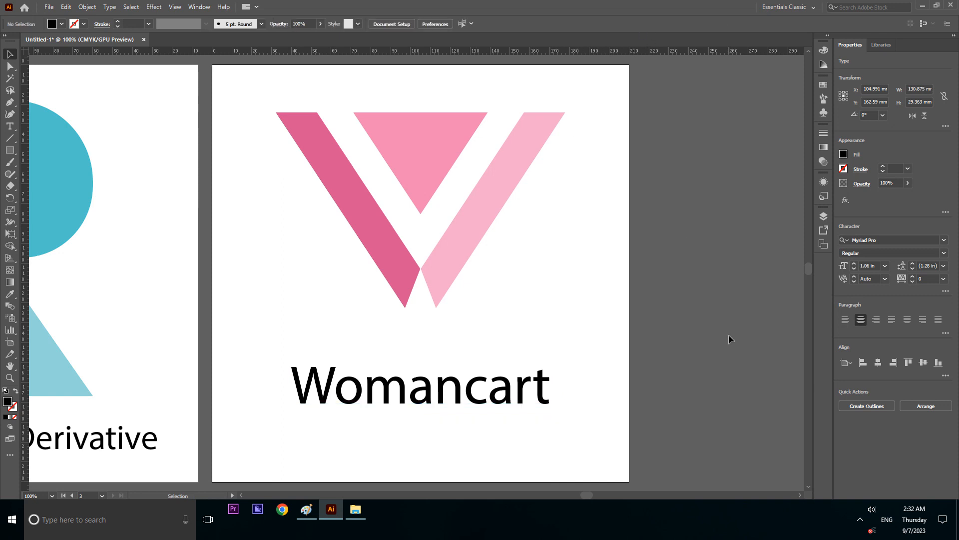
Step: Group the Womancart text with the logo emblem, center the group vertically on the artboard, and deselect it
click(539, 385)
shift+click(445, 281)
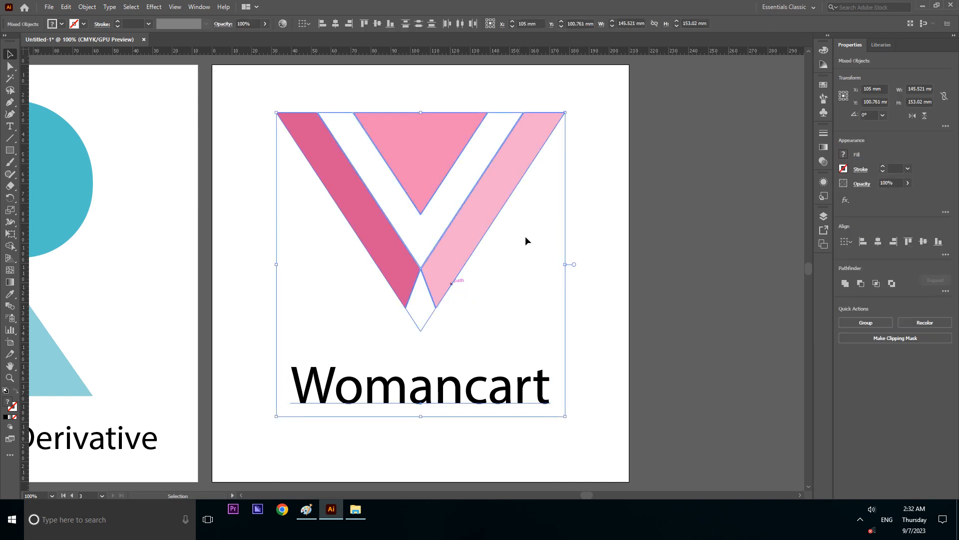
key(ctrl+g)
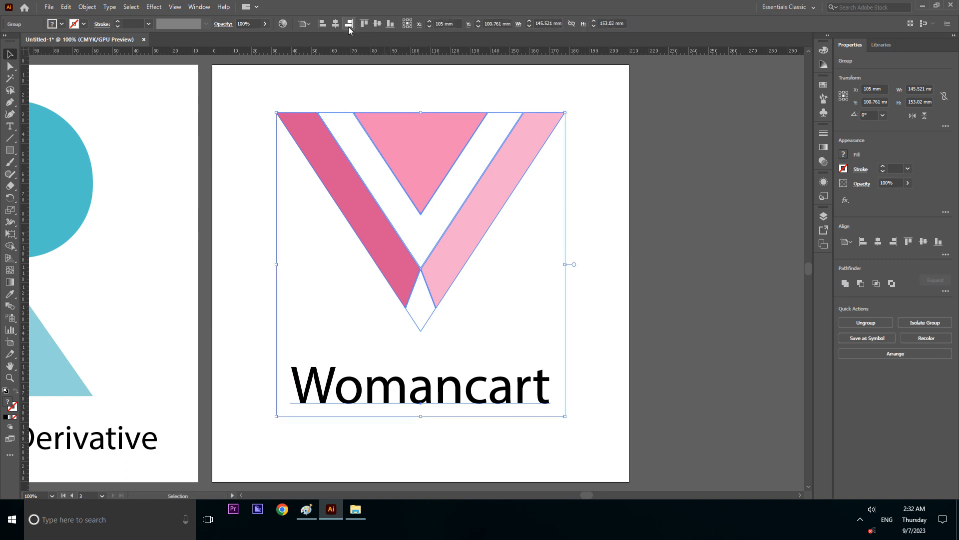
click(379, 24)
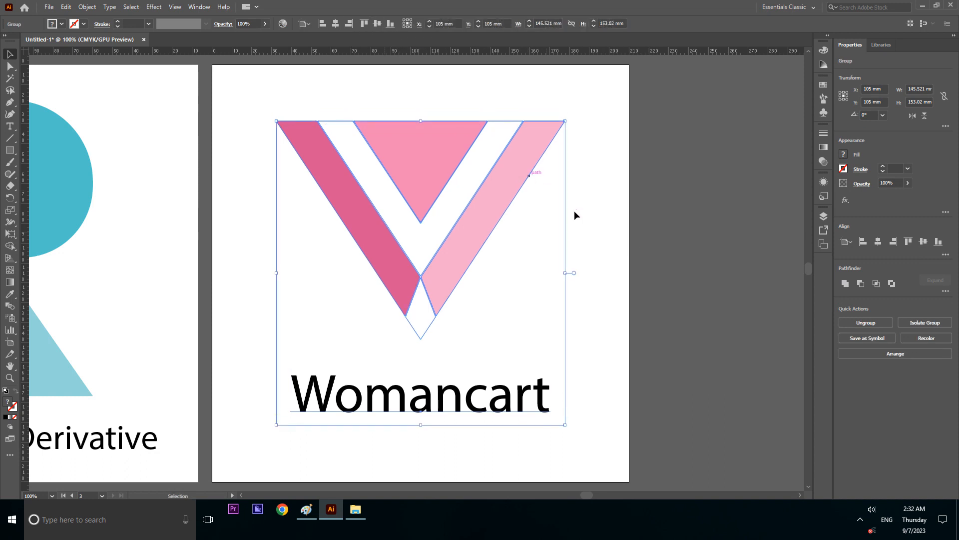
click(712, 248)
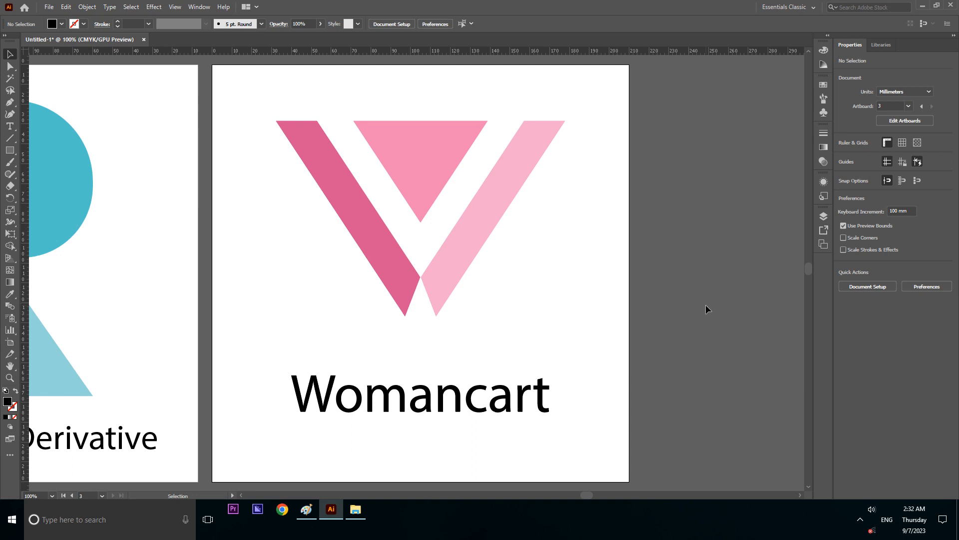
click(860, 519)
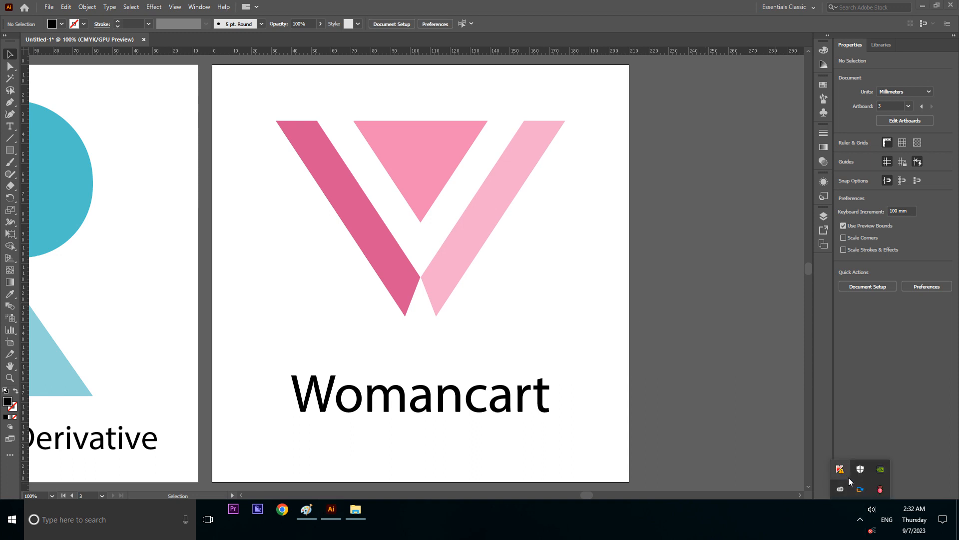